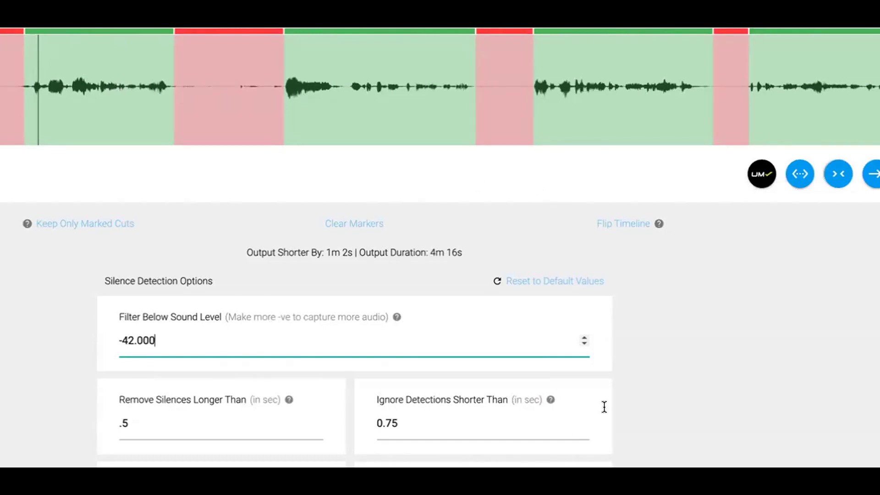
- Open Umcheck for the loaded recording, start its audio transcription, and reposition the transcription browser window while it processes
scroll(672, 387, "up", 2)
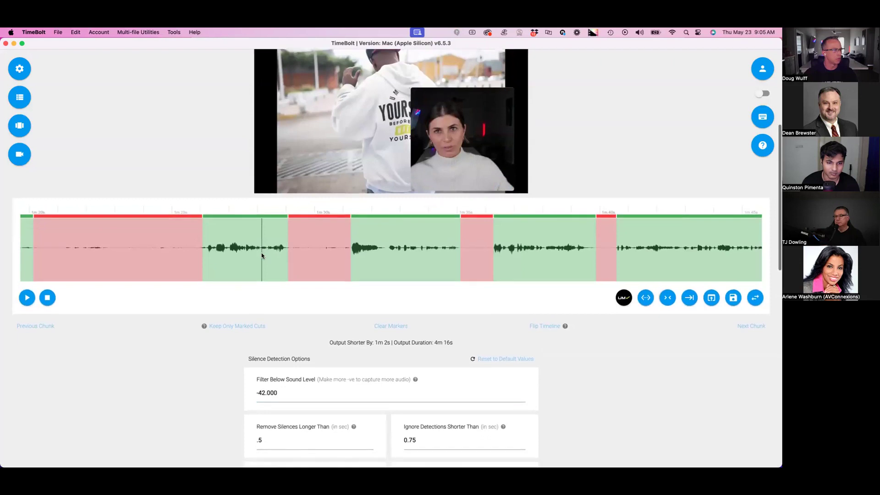
scroll(513, 385, "down", 3)
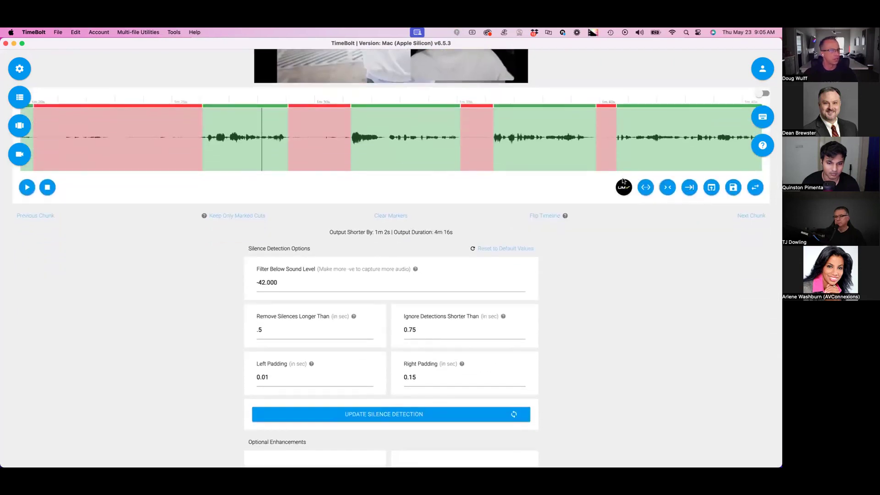
left_click(623, 187)
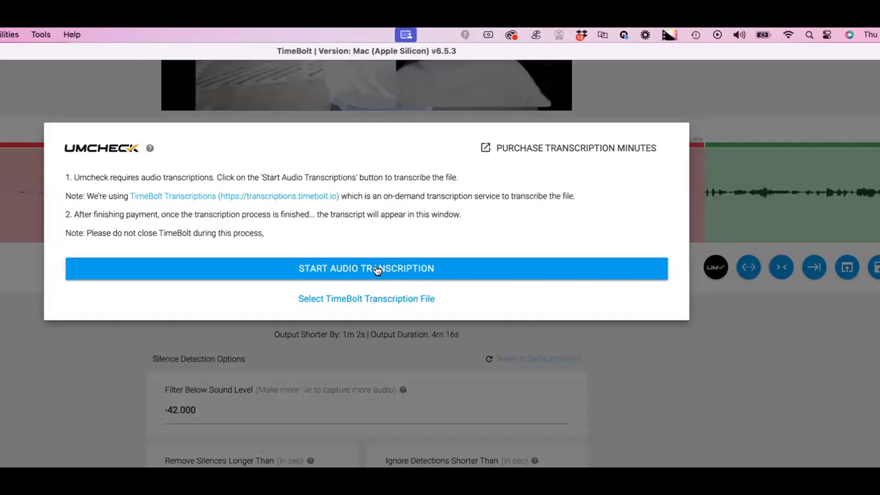
left_click(376, 270)
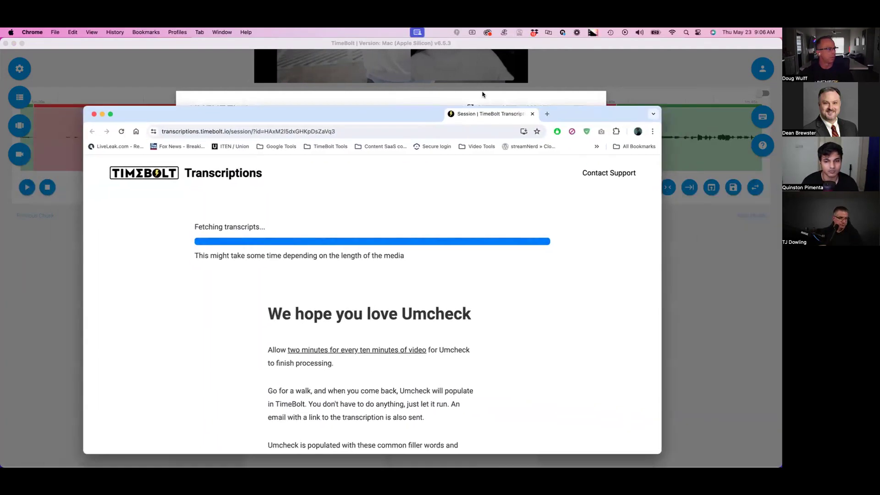
left_click_drag(483, 87, 483, 88)
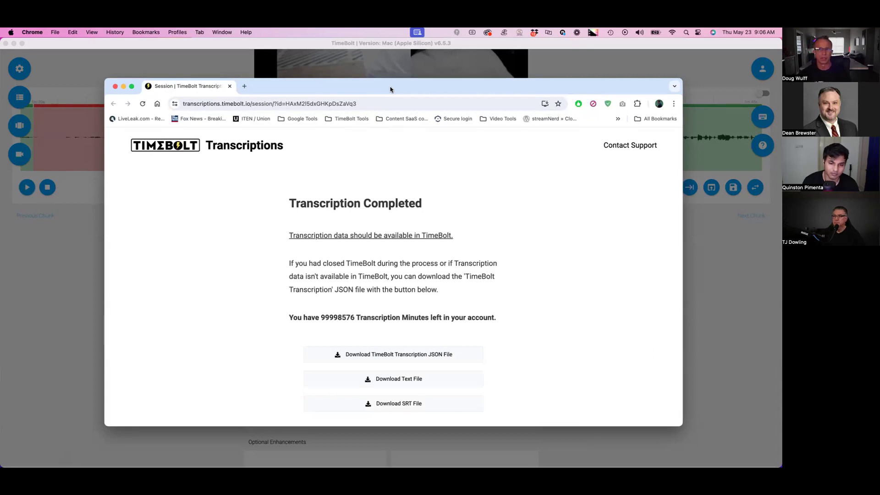
left_click_drag(390, 89, 404, 102)
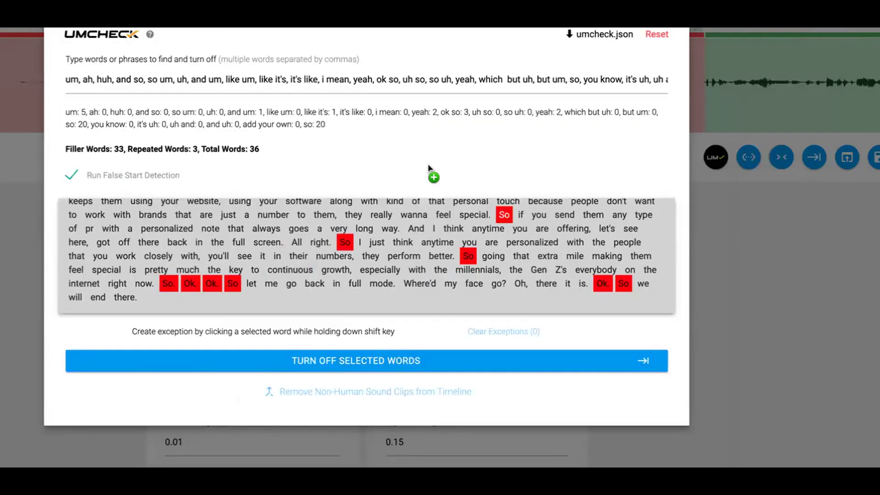
- Review the transcript's highlighted filler words, the false start detection option and the filler word list, and turn off all selected words
scroll(413, 283, "up", 5)
scroll(413, 283, "down", 10)
scroll(522, 271, "up", 10)
scroll(362, 226, "down", 1)
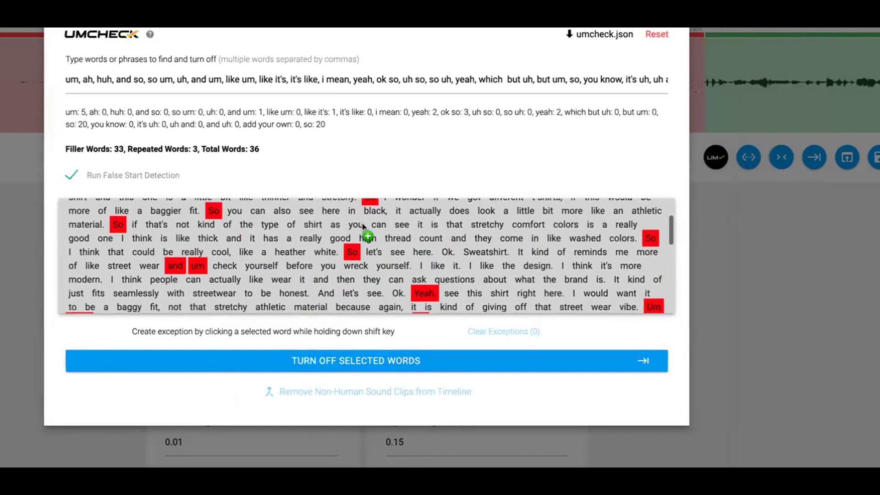
left_click(148, 173)
left_click(148, 173)
left_click(572, 92)
left_click_drag(648, 79, 688, 80)
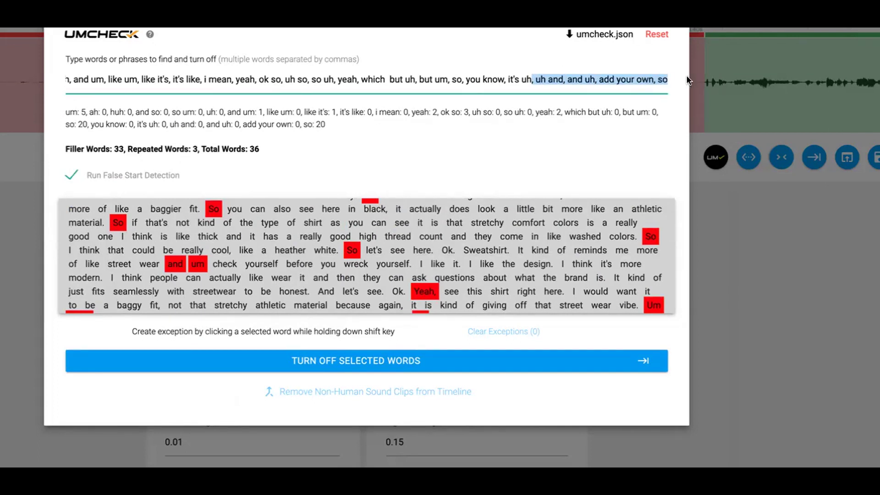
left_click(665, 80)
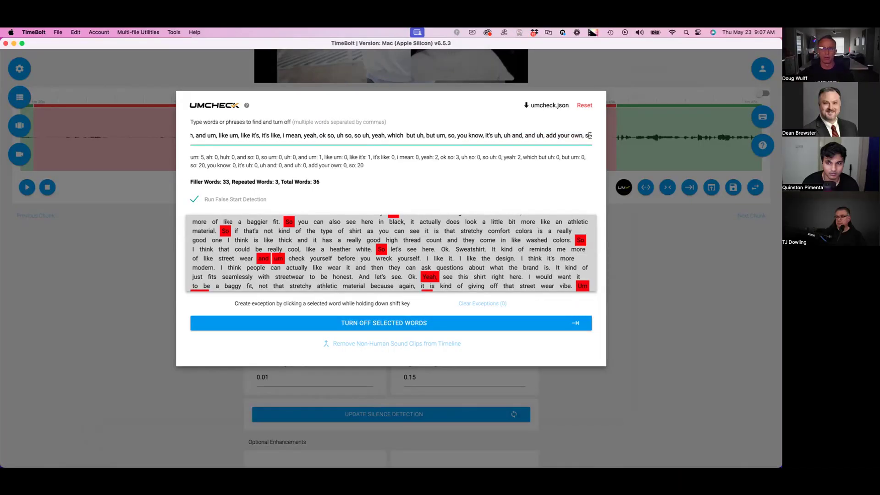
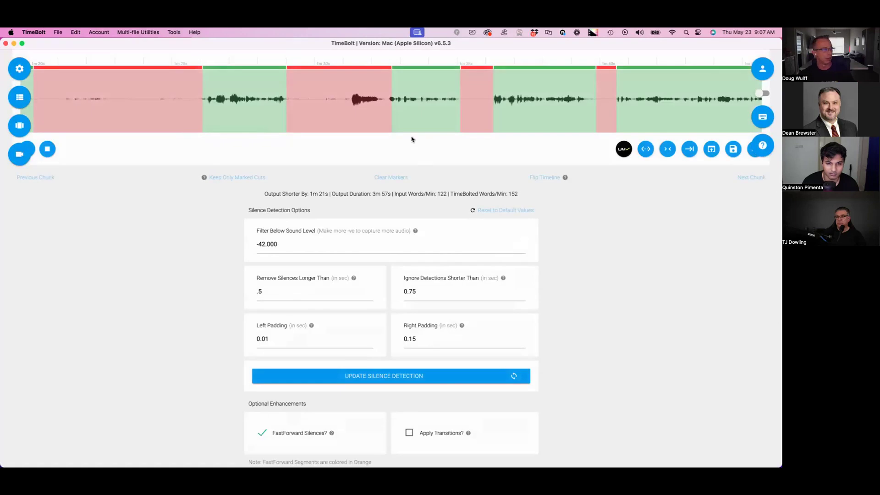
- Inspect the updated cuts on the timeline around 1m 25s to 1m 50s and check the preview playback rate
left_click(237, 170)
scroll(231, 171, "up", 2)
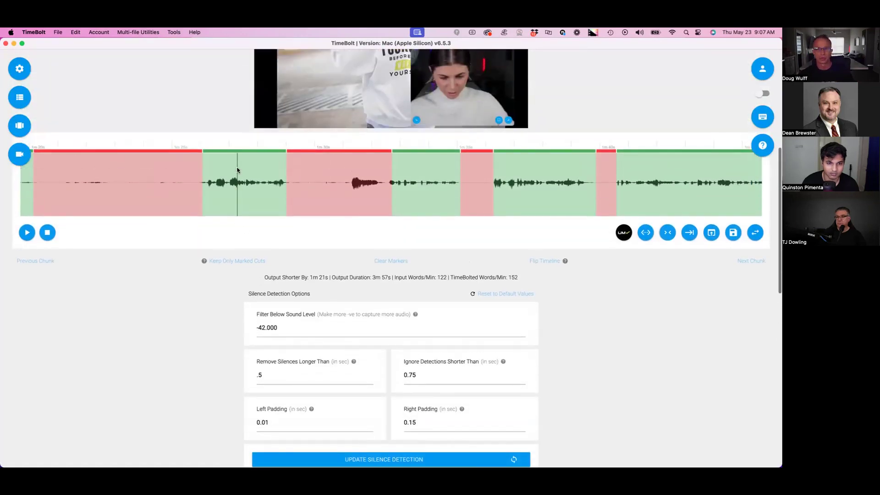
scroll(212, 187, "right", 5)
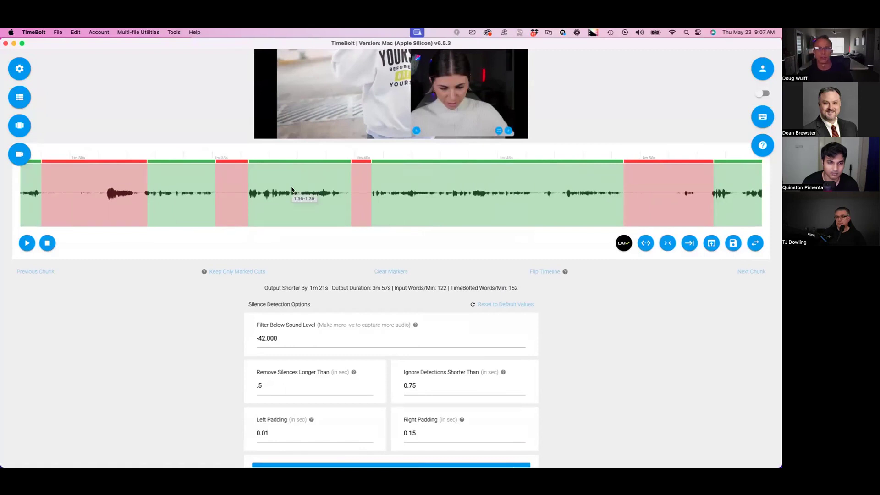
scroll(292, 190, "up", 6)
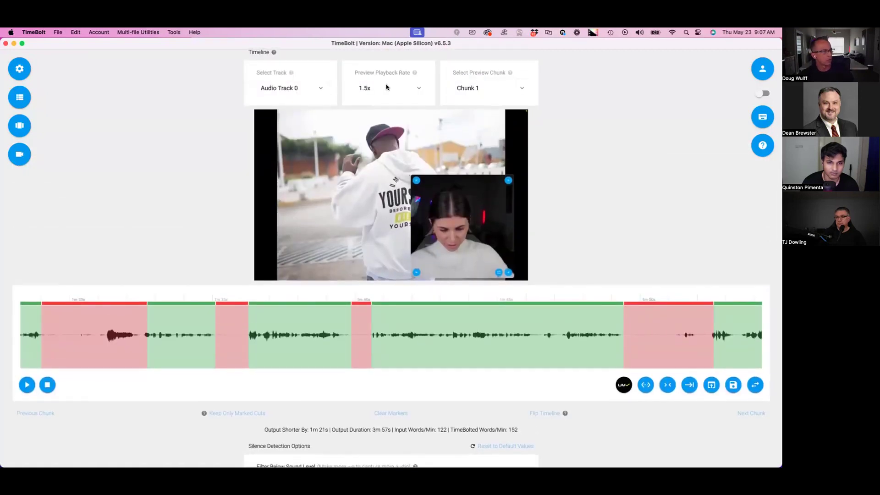
left_click(387, 87)
left_click(387, 89)
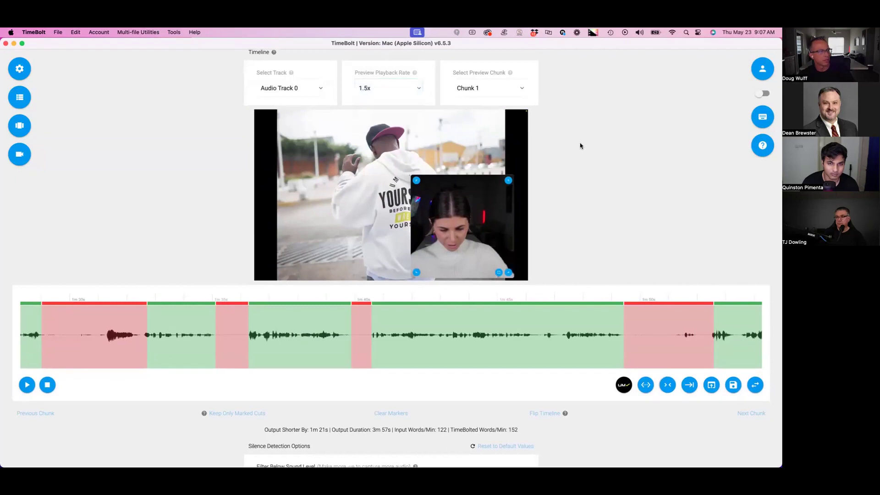
- Preview the timeline from about 1m 34s and split the segment at about 1m 46s
left_click(181, 324)
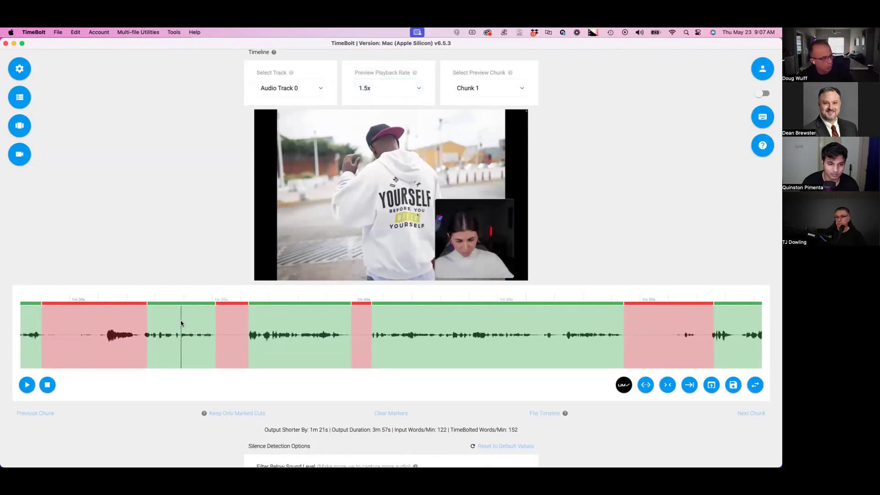
scroll(181, 323, "left", 5)
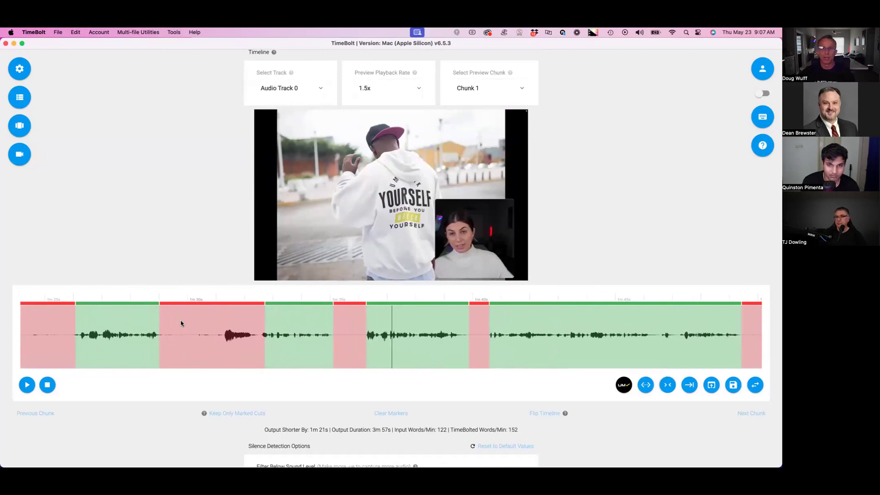
scroll(439, 337, "down", 1)
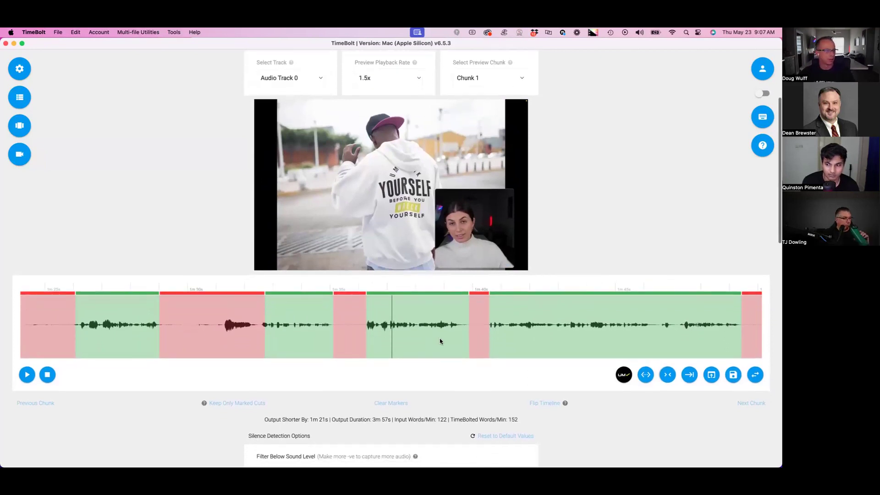
scroll(424, 340, "right", 1)
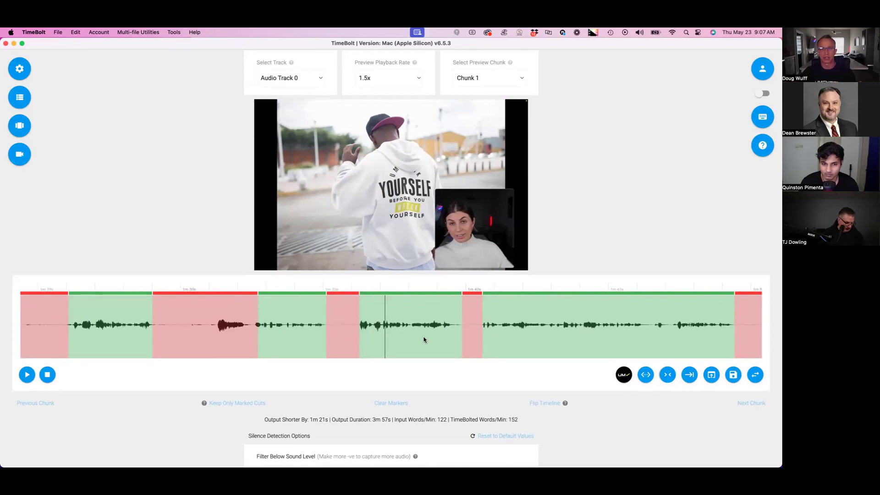
key("space")
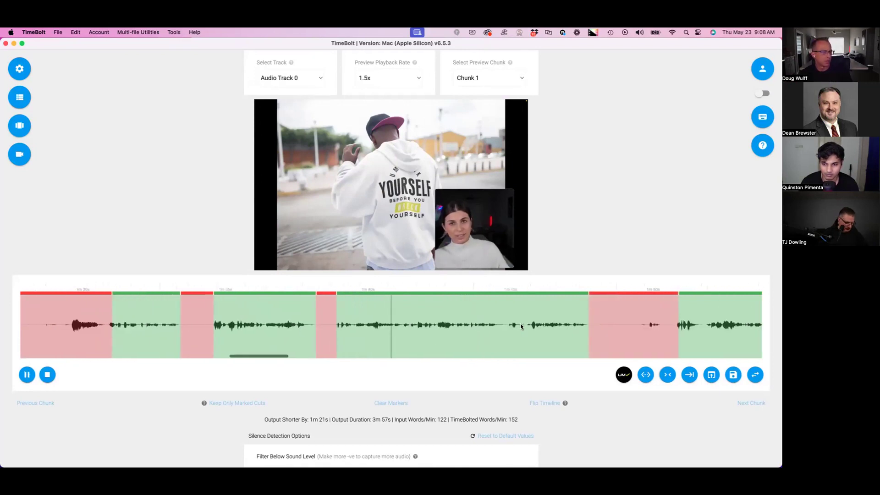
key("space")
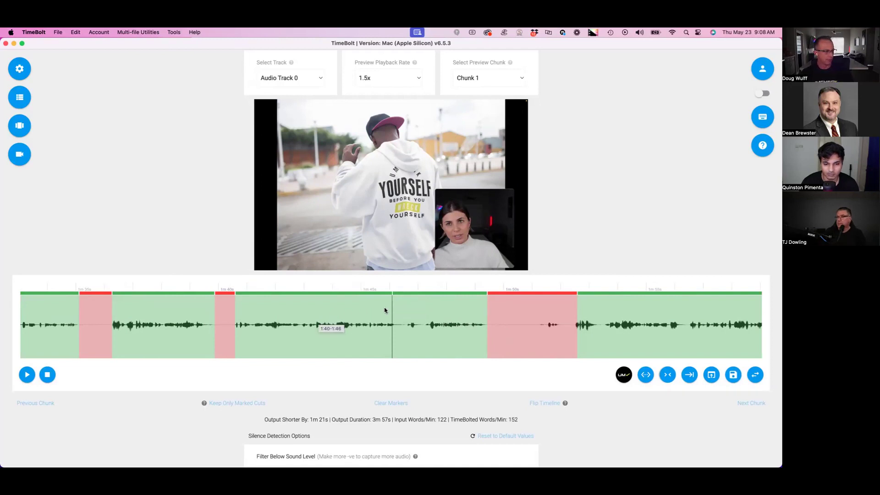
- Toggle the 1:40–1:46 segment to fast-forward and back to a kept segment
left_click(370, 296)
left_click(370, 295)
left_click(369, 295)
left_click(370, 295)
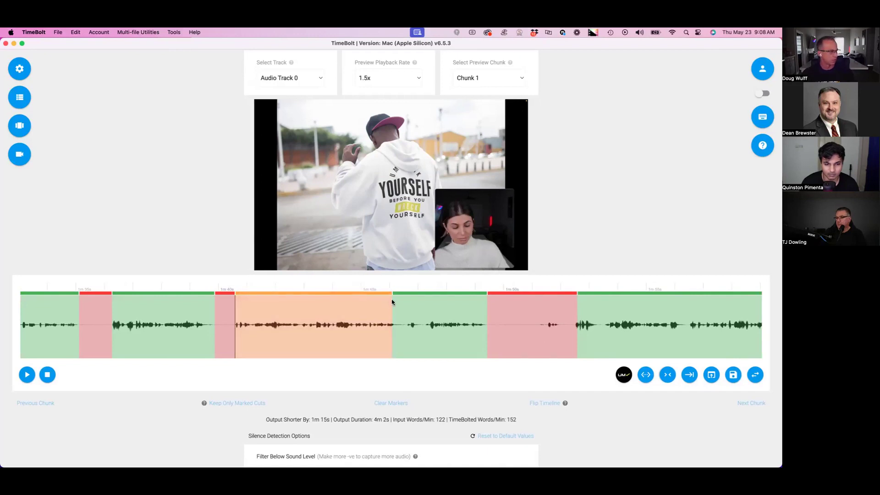
- Split the segment at about 1m 56s, and turn off the segments from about 1m 52s up to 2m 30s while previewing
left_click(406, 302)
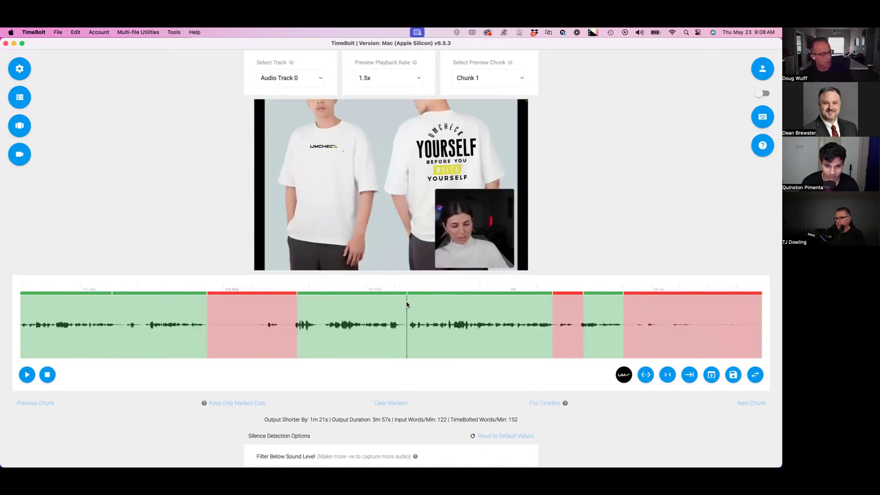
left_click(406, 301)
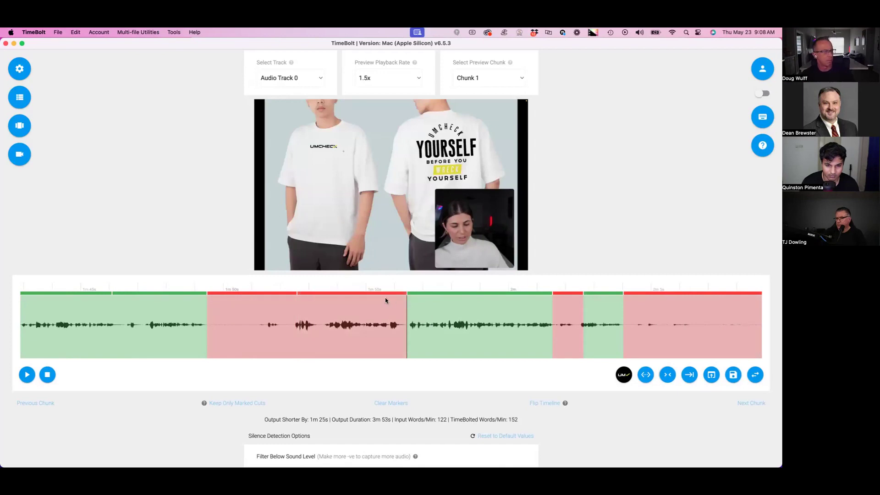
key("space")
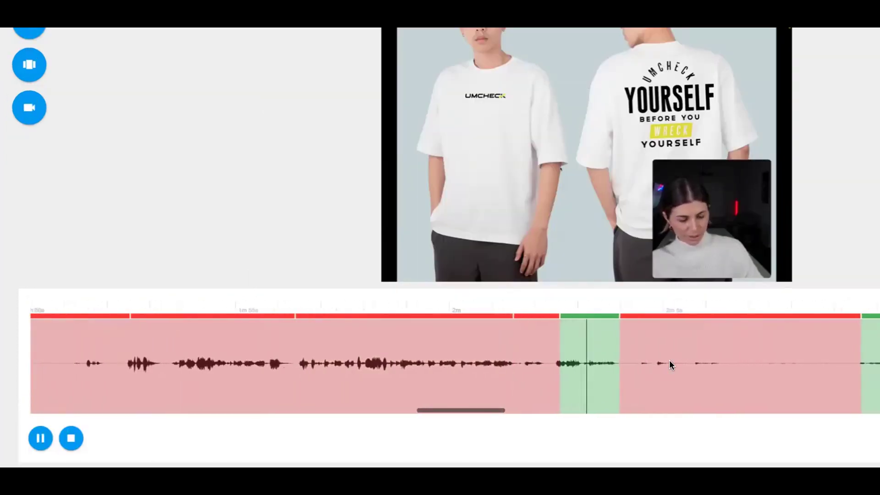
key("space")
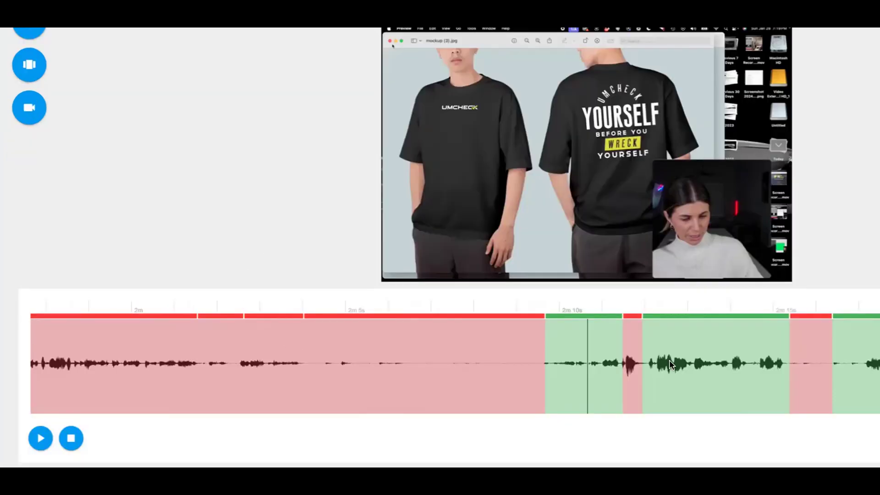
key("space")
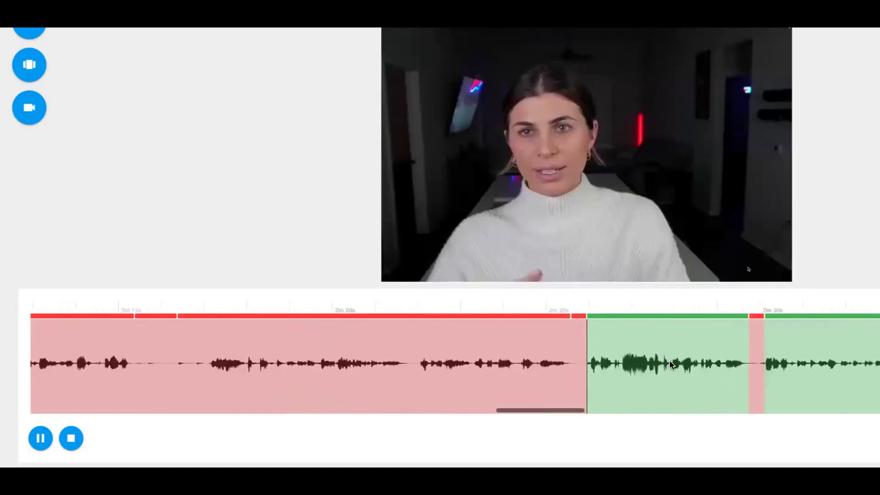
key("space")
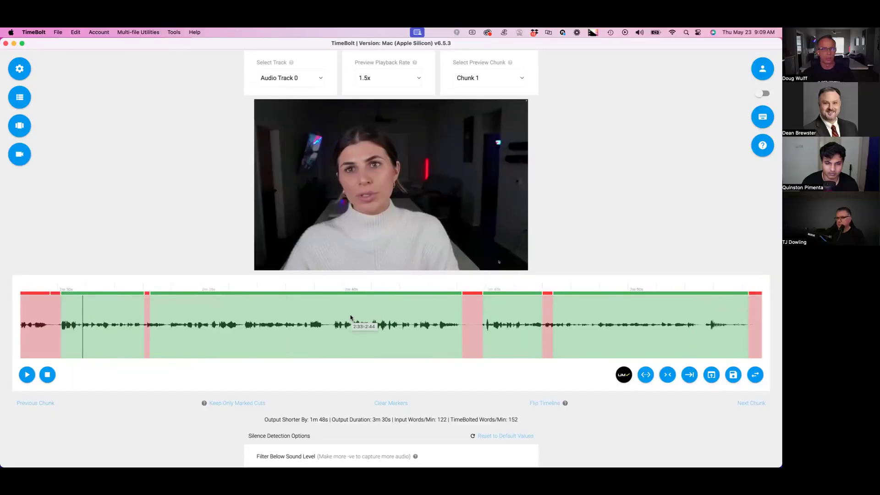
- Place the playhead at about 2m 48s and turn off every segment before the one containing it
left_click(350, 317)
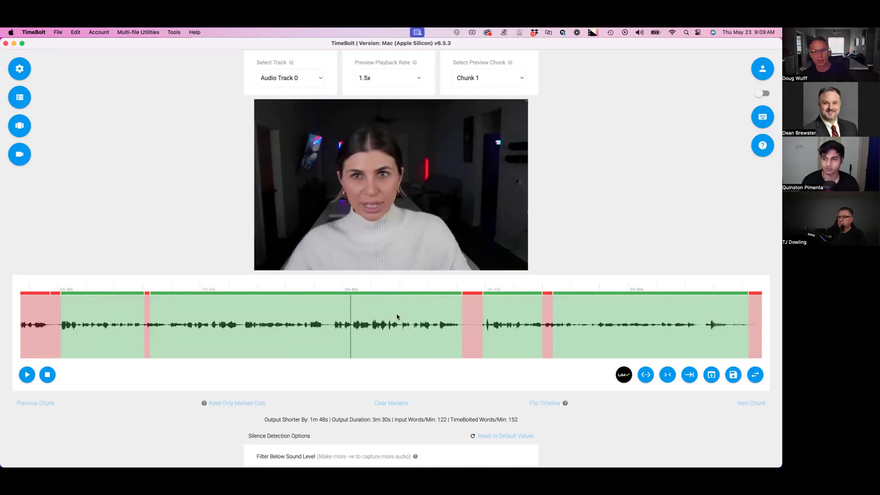
scroll(381, 332, "right", 5)
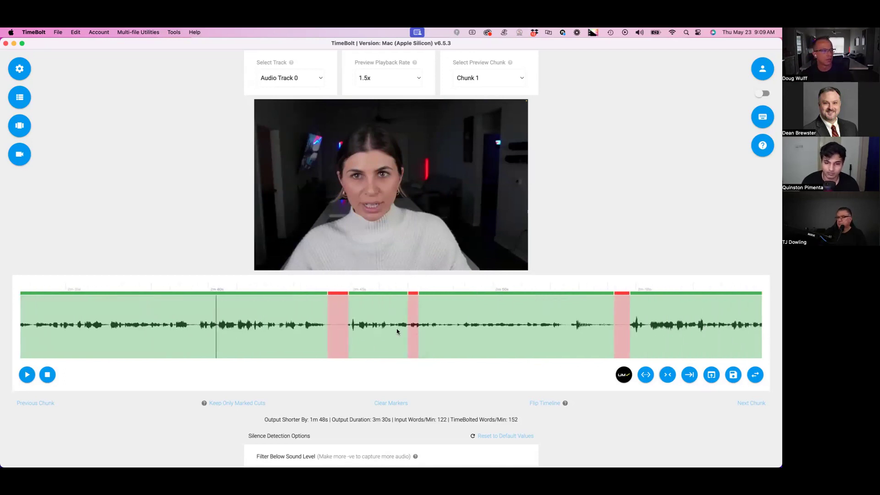
left_click(439, 329)
scroll(438, 329, "right", 3)
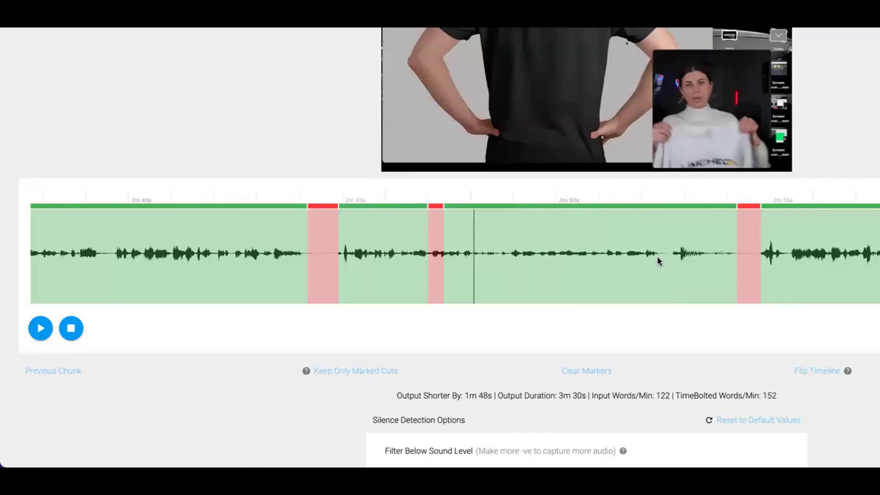
scroll(655, 260, "left", 1)
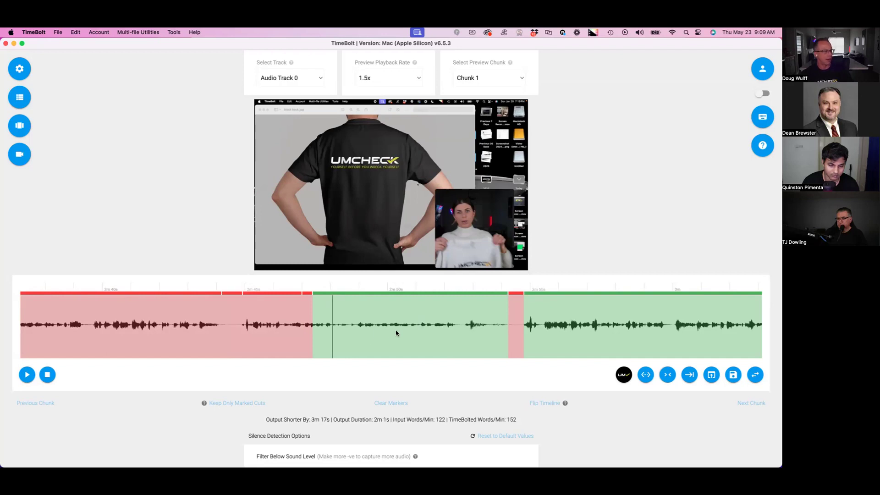
- Check the turned-off segments across the timeline, and apply a centered 150% zoom to the segment around 2m 50s
scroll(396, 333, "right", 2)
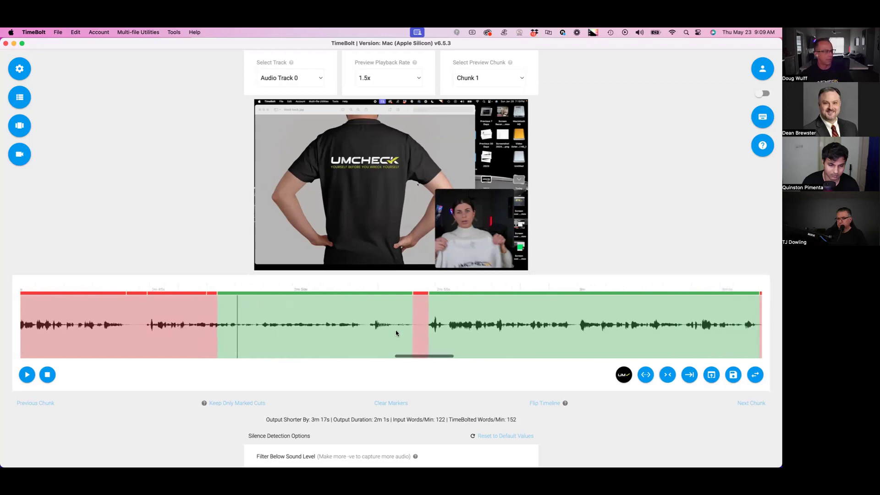
scroll(396, 332, "left", 10)
scroll(396, 333, "right", 5)
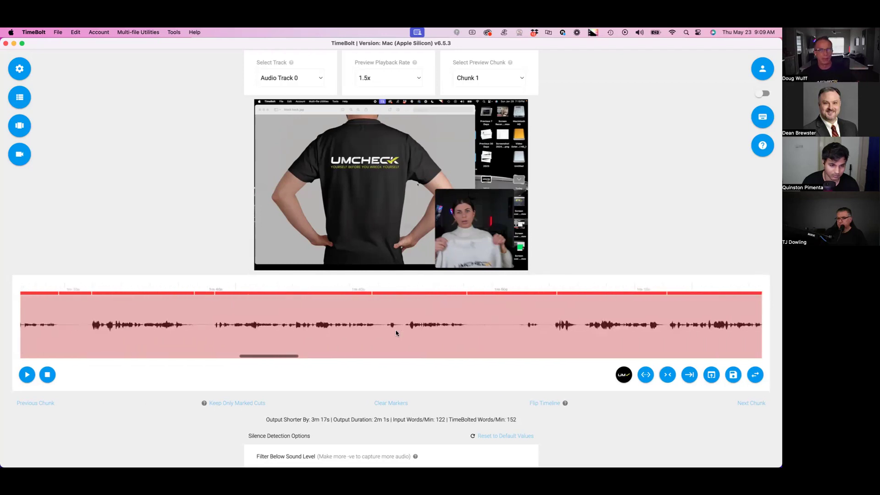
scroll(396, 333, "right", 5)
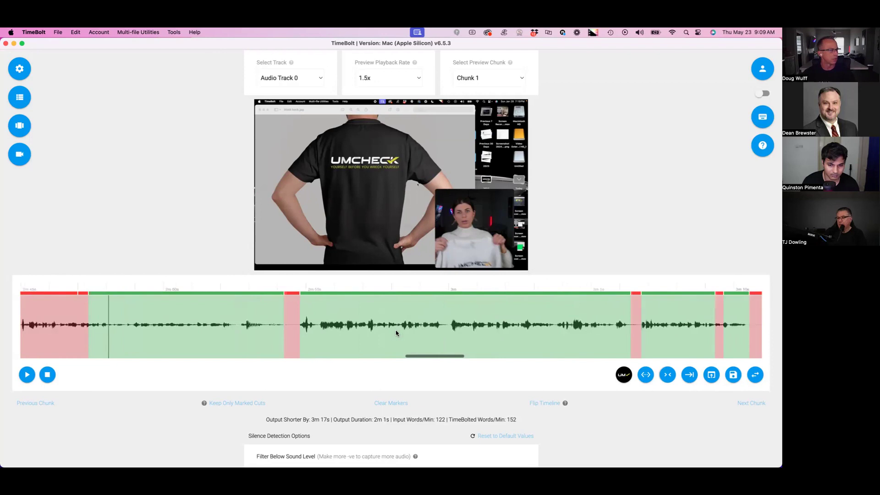
left_click(251, 334)
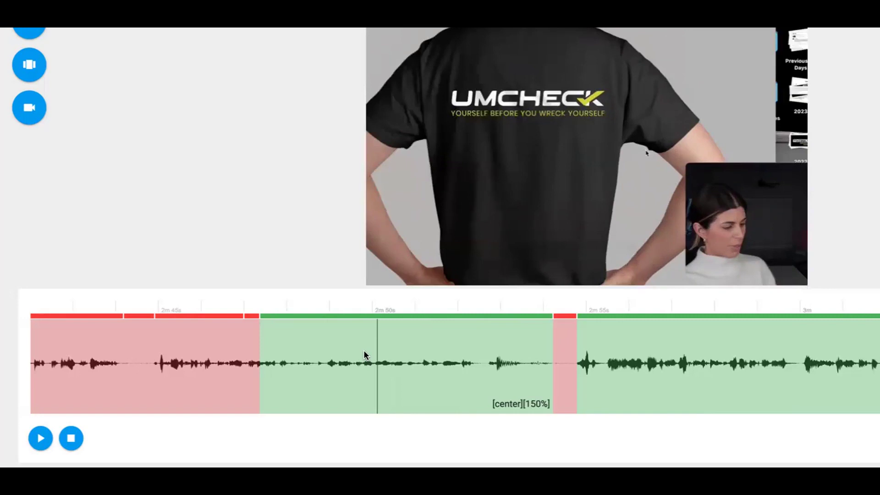
- Change the punch-in anchor of the segment around 2m 50s to the bottom-right
right_click(379, 378)
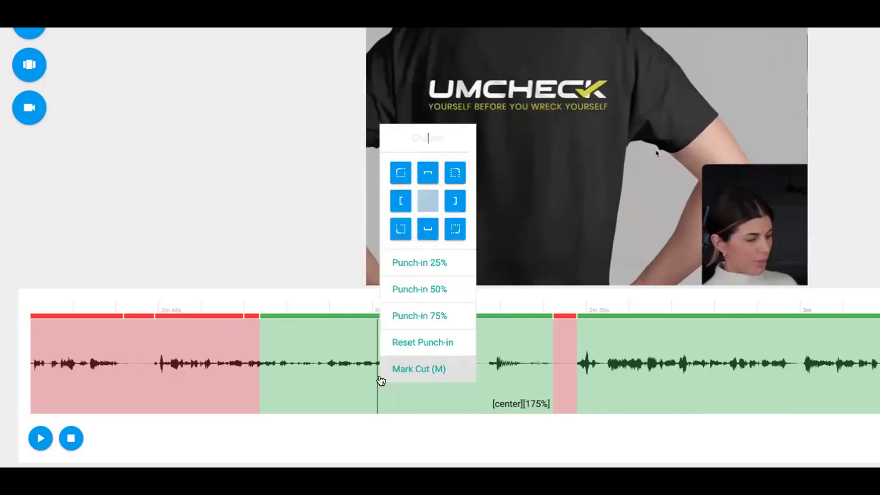
left_click(449, 236)
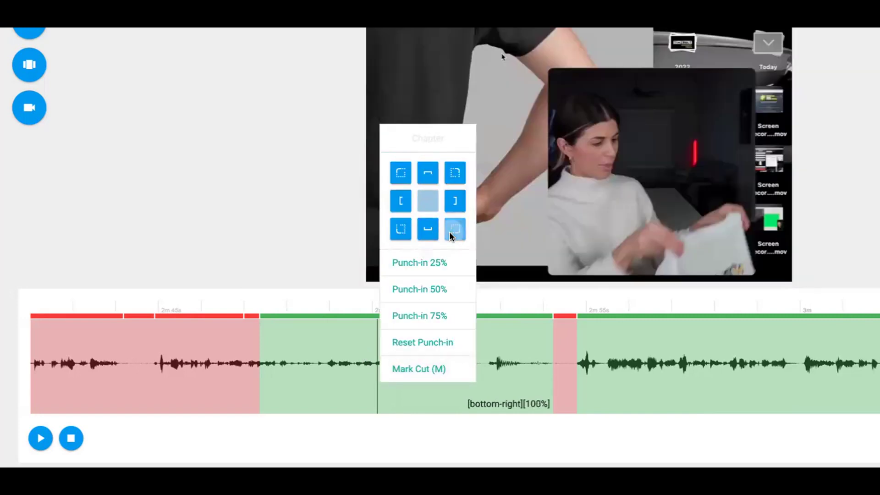
left_click(381, 341)
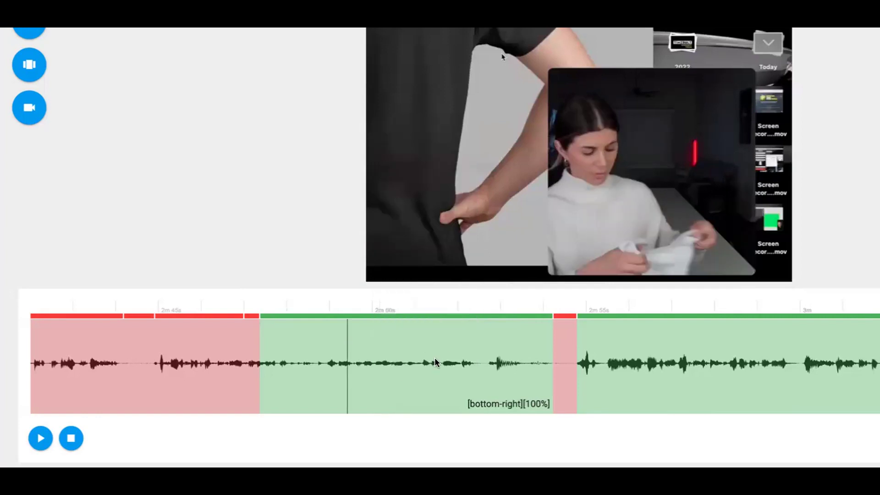
- Place the playhead in the kept segment at 2m 30s, and set custom Punch A to 108%, Punch B to 120%, plus a new Punch C value
scroll(435, 358, "right", 10)
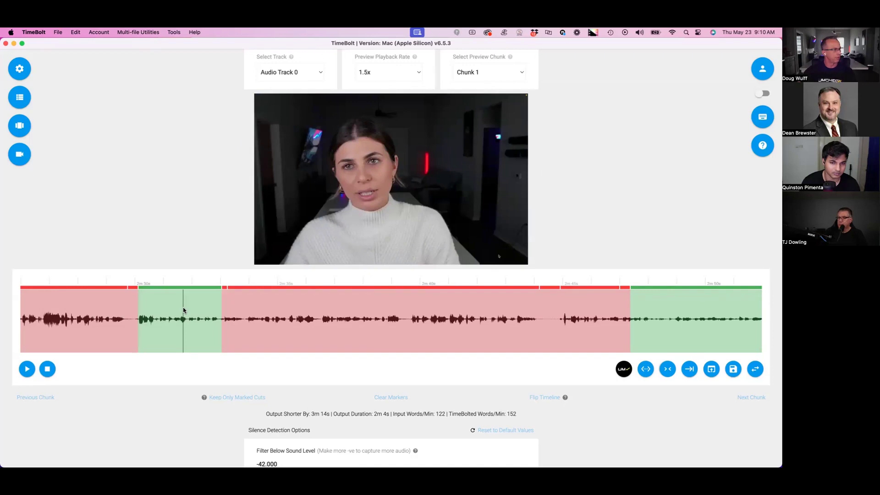
left_click(164, 310)
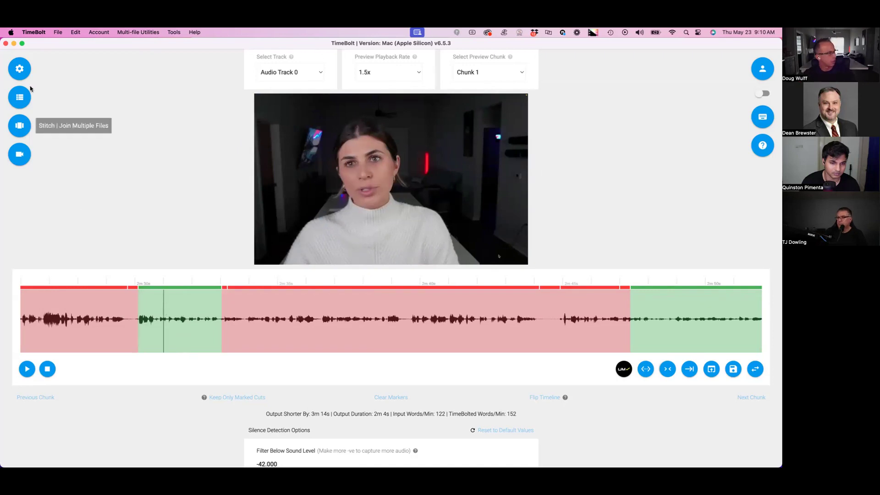
left_click(20, 68)
scroll(310, 197, "down", 5)
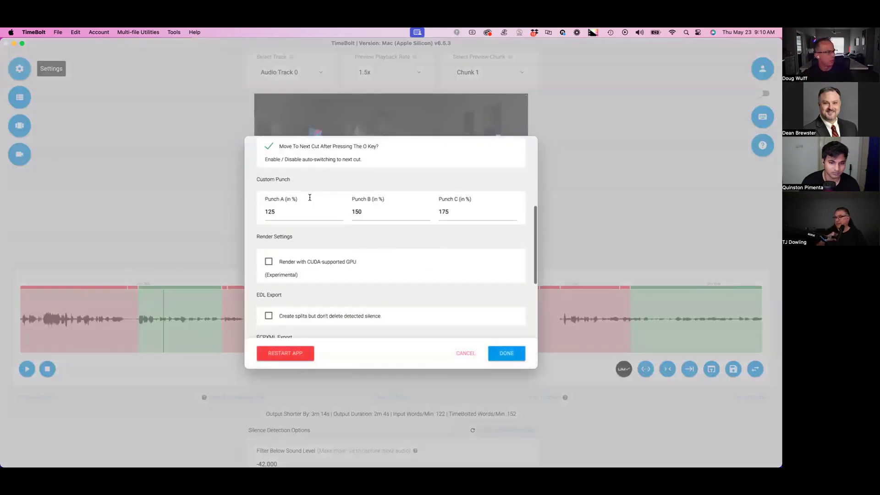
left_click(286, 216)
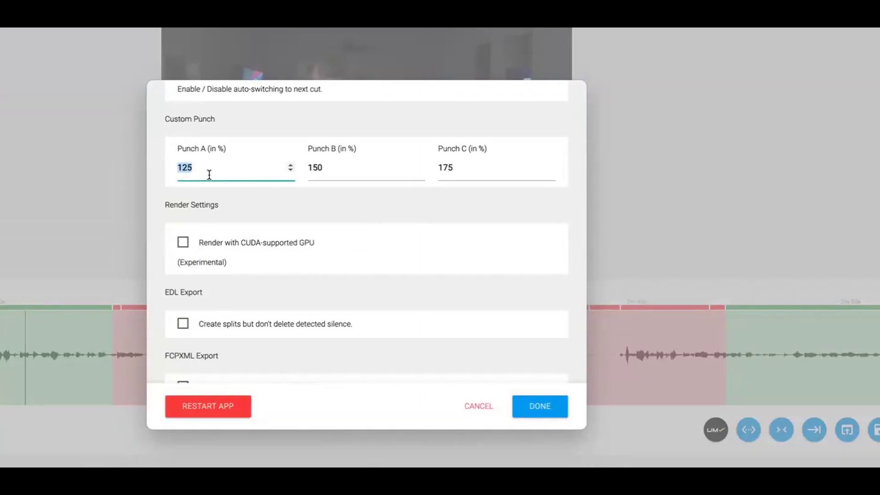
type("108")
double_click(331, 164)
type("120")
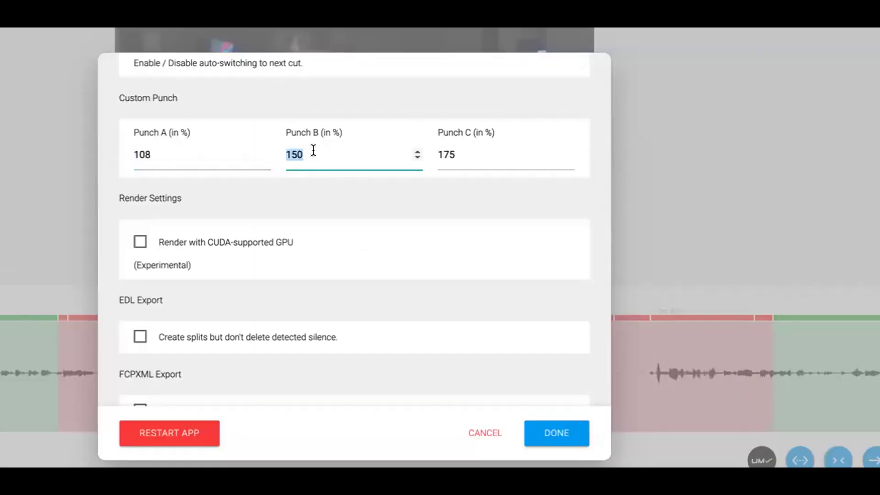
double_click(458, 165)
type("1")
type("3")
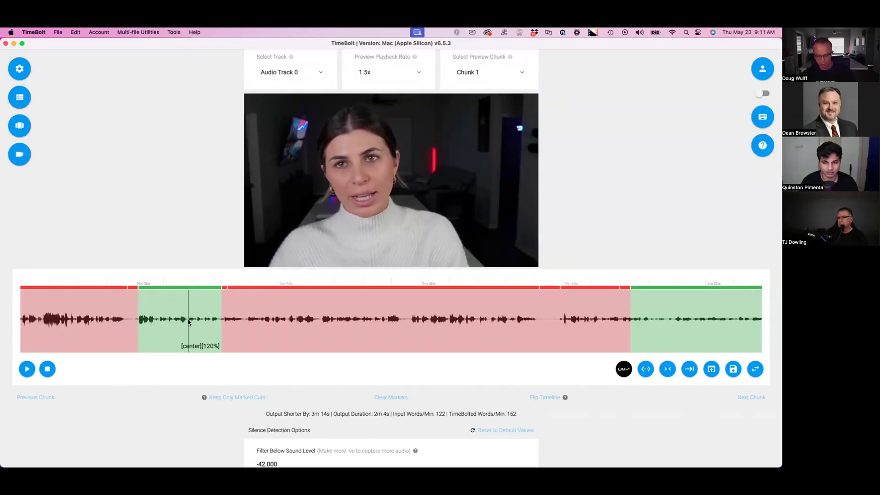
- Anchor the 120% punch-ins of the 2m 30s segment and the 2:47–2:54 segment to the top
key("Up")
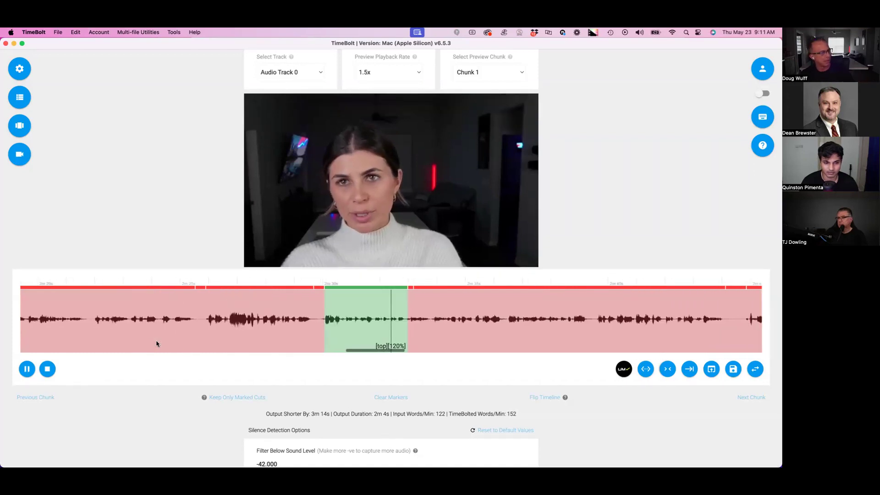
key("Up")
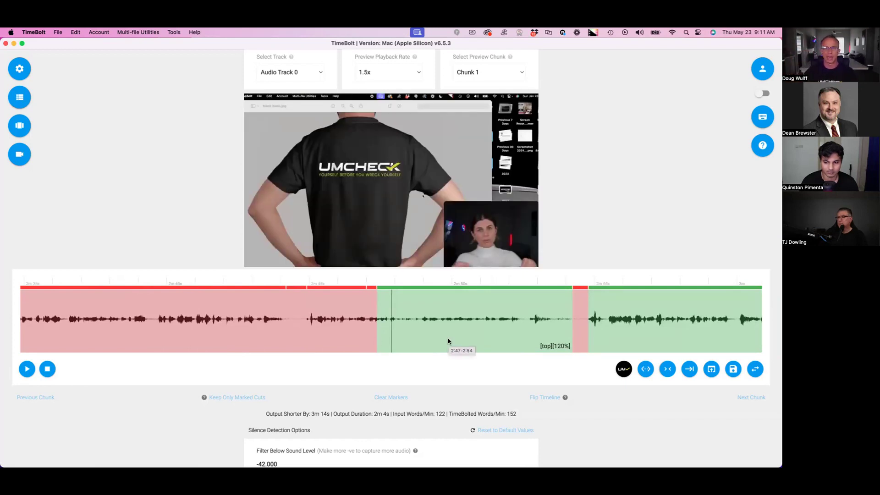
scroll(528, 346, "right", 10)
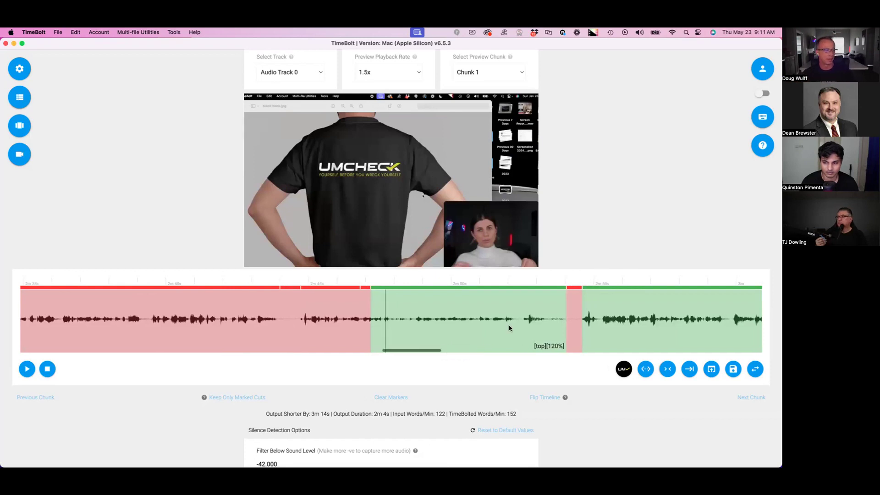
- Set silences to fast-forward for cuts shorter than 2 seconds, with a speed rate of 3x
scroll(494, 328, "down", 10)
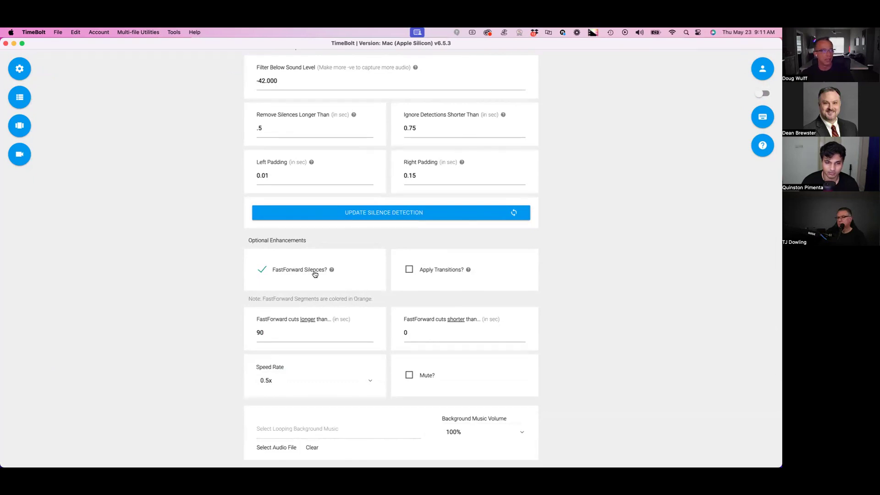
scroll(315, 274, "up", 8)
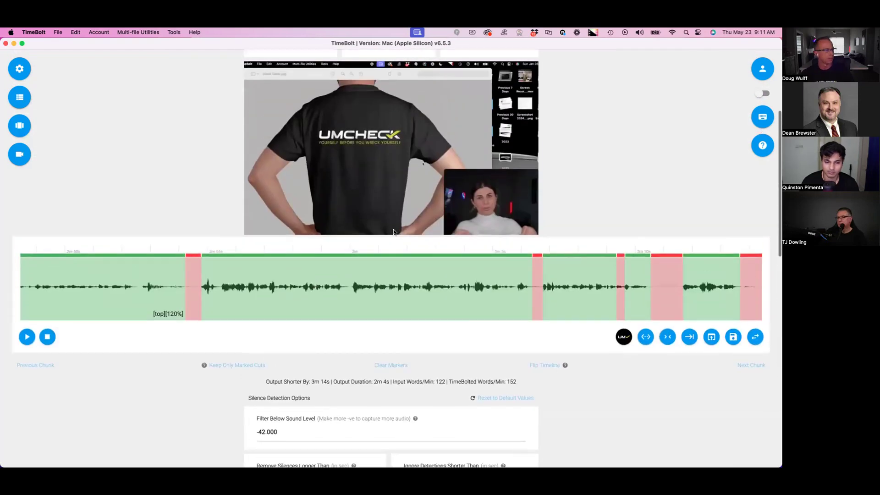
left_click(384, 280)
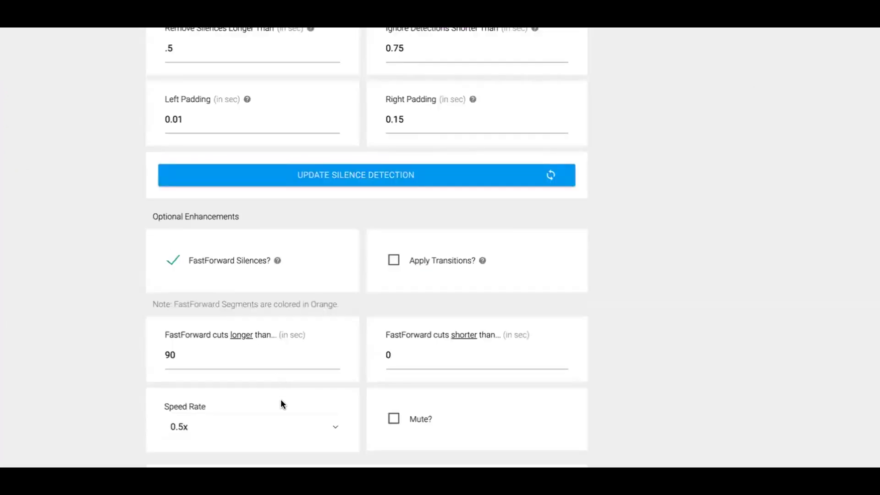
scroll(280, 396, "down", 3)
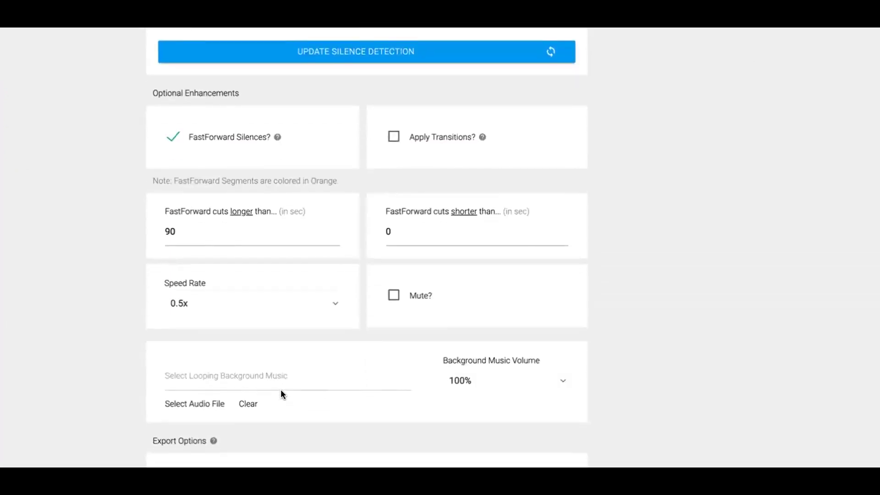
left_click(413, 223)
double_click(413, 222)
left_click(629, 216)
left_click(271, 284)
left_click(267, 353)
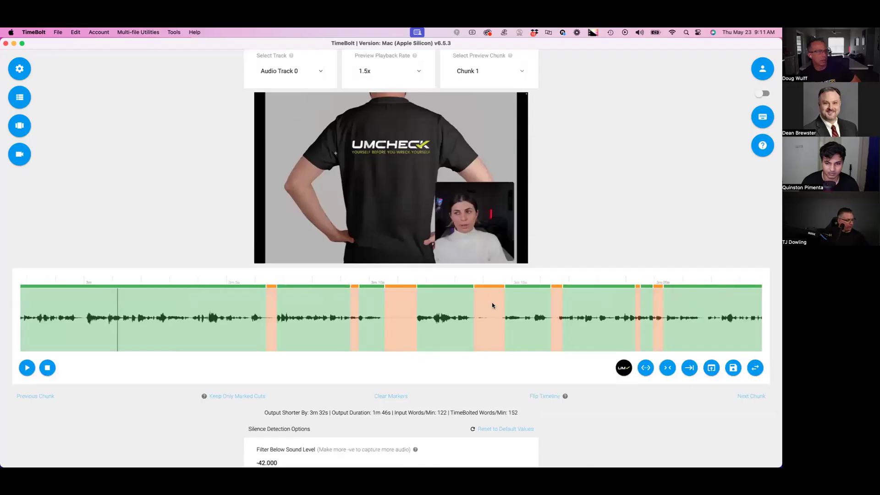
- Change the fast-forward speed rate to 0.5x
scroll(491, 305, "down", 1)
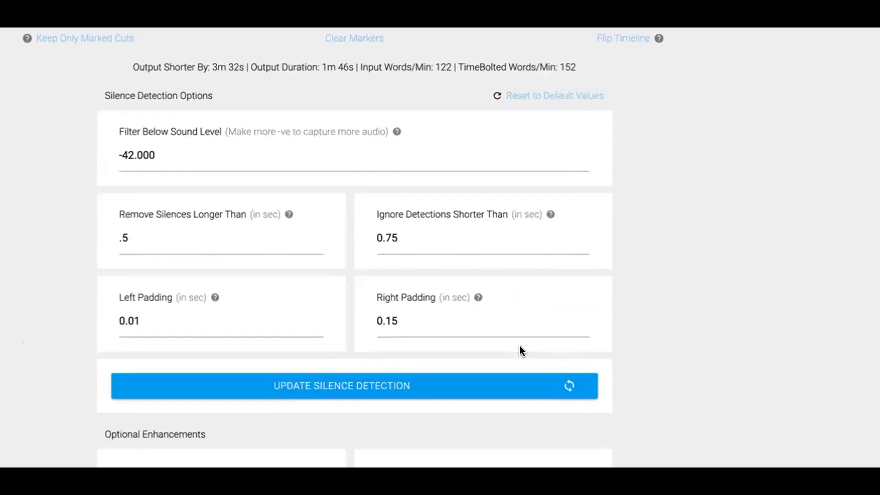
scroll(519, 345, "down", 1)
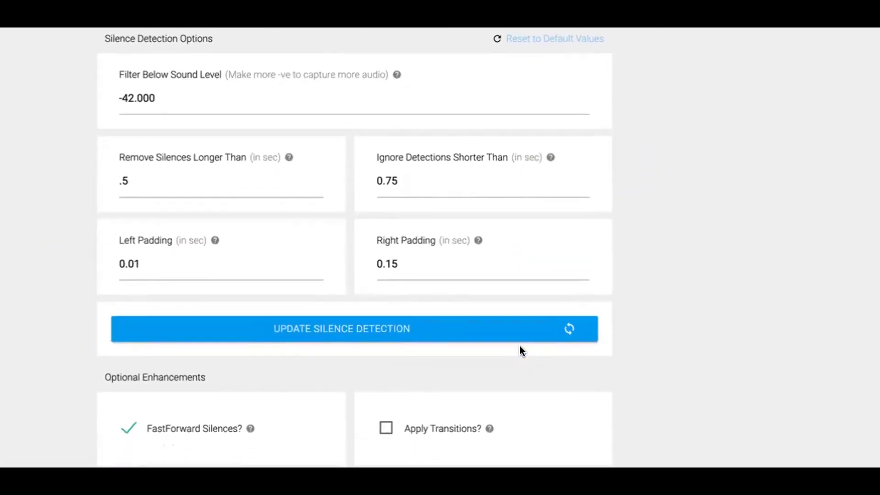
scroll(519, 345, "down", 5)
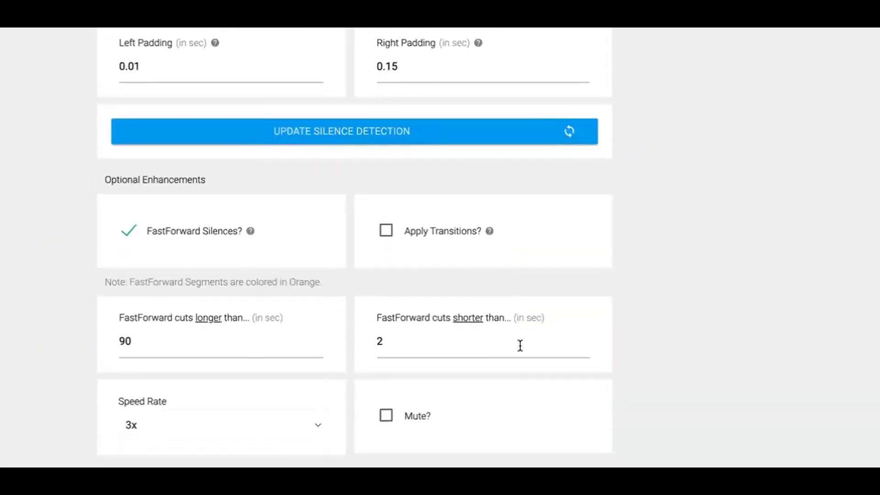
left_click(285, 432)
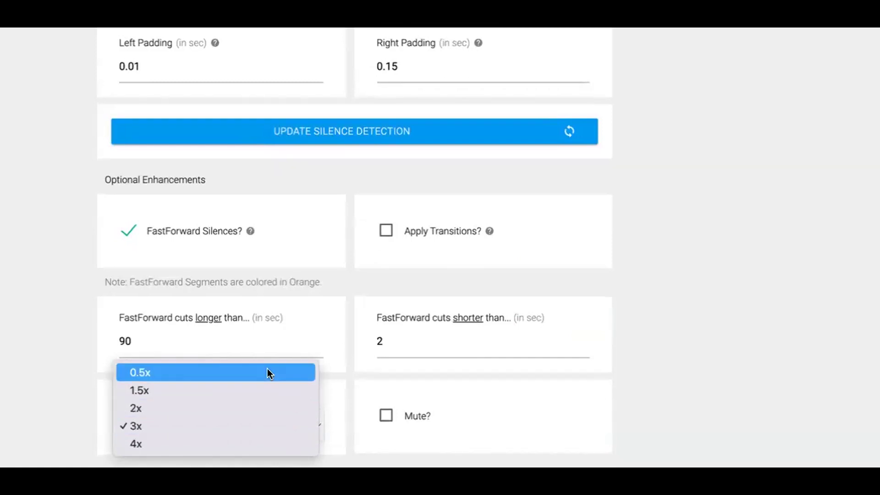
left_click(268, 372)
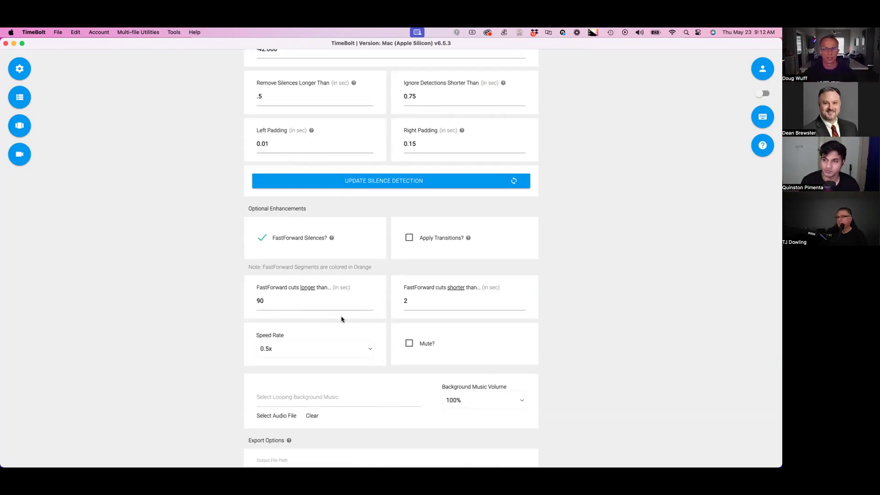
- Open the Turbo Mode export settings and set the time limit to fit within to 60 seconds
scroll(495, 283, "down", 2)
scroll(576, 283, "down", 7)
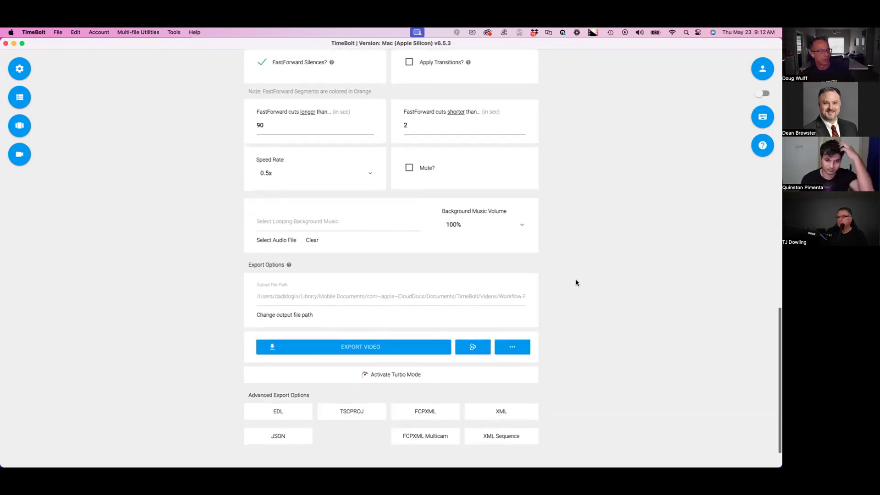
scroll(457, 330, "down", 2)
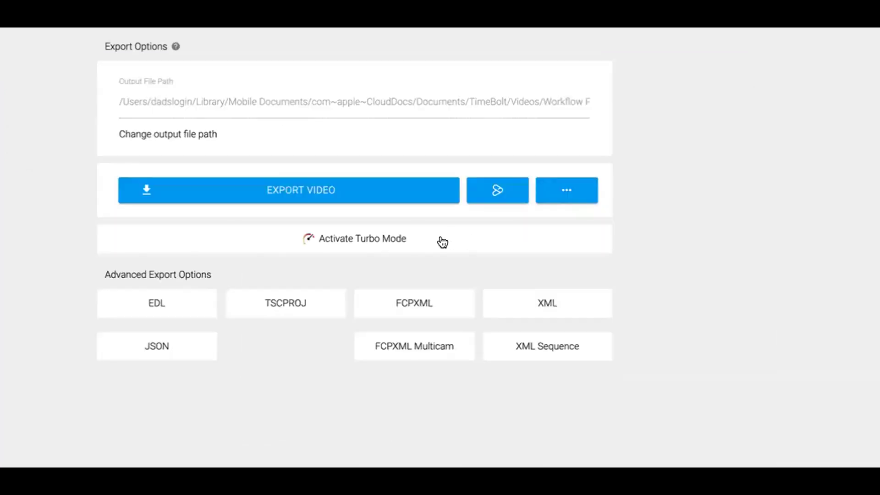
left_click(384, 241)
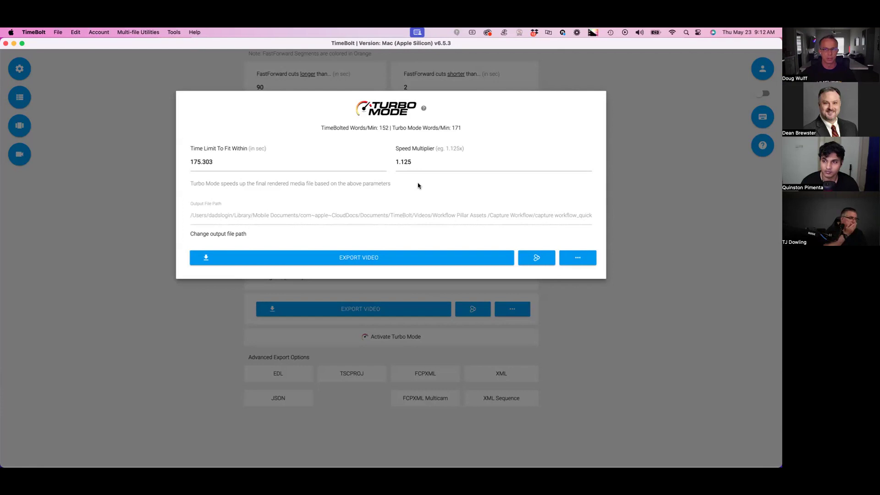
left_click(418, 161)
left_click_drag(419, 160, 402, 159)
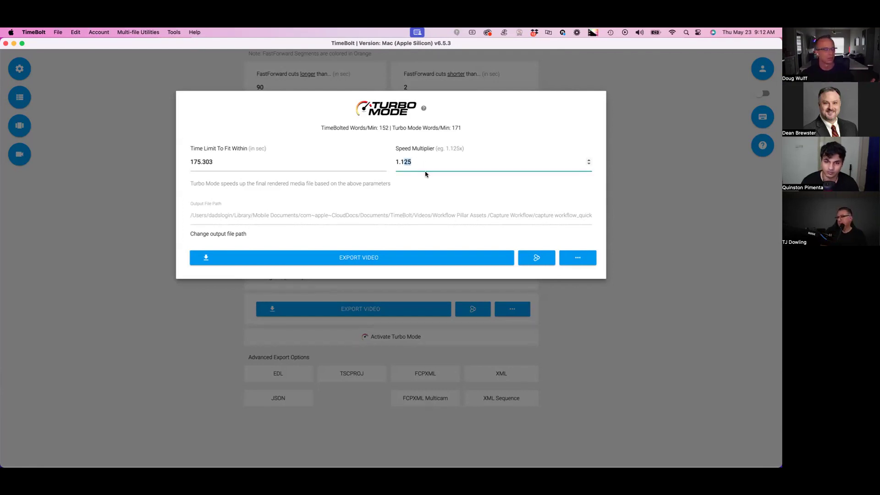
left_click(360, 166)
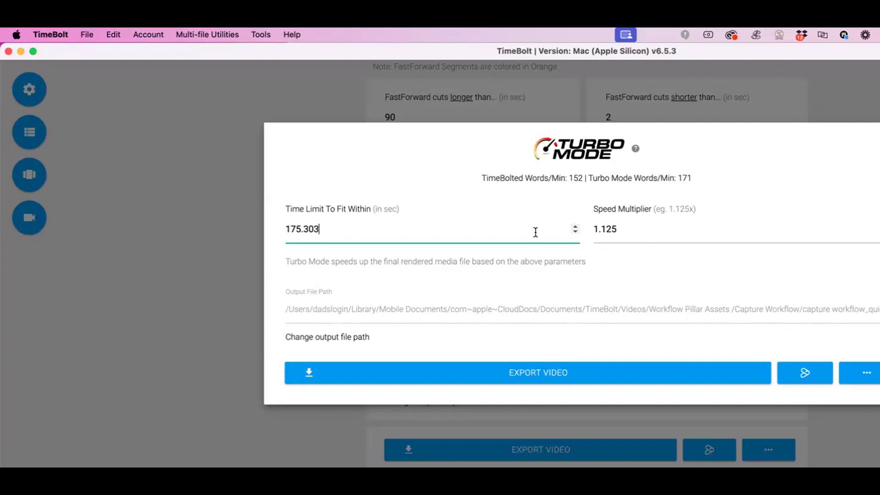
key("super+a")
type("60")
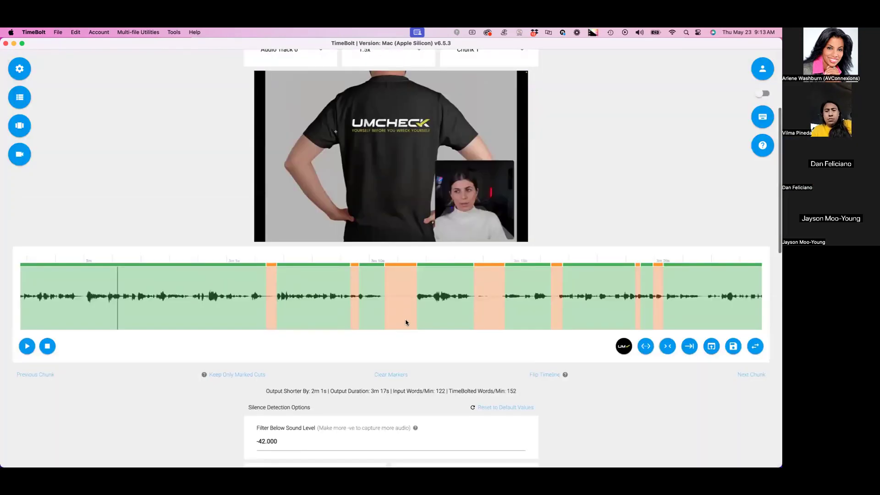
- Add the chapter title "Type in chapter 1" to the kept segment at 2m 30s, and reopen the title for editing
left_click(406, 319)
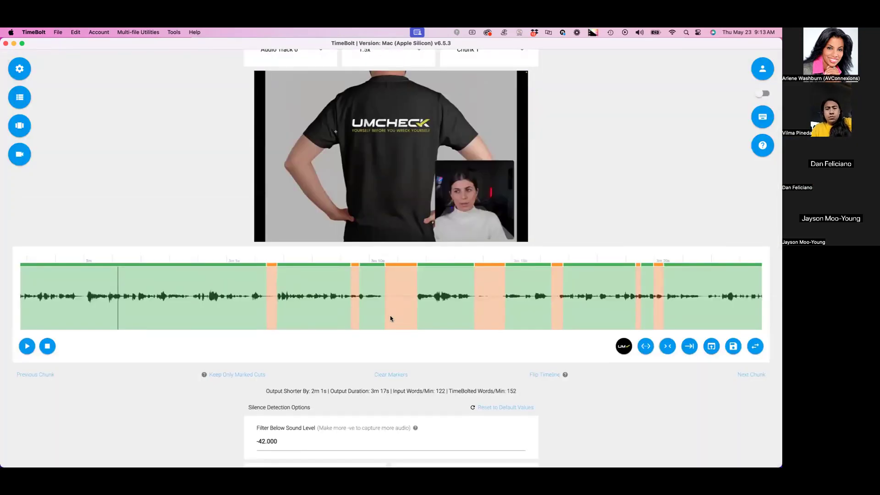
scroll(390, 316, "right", 10)
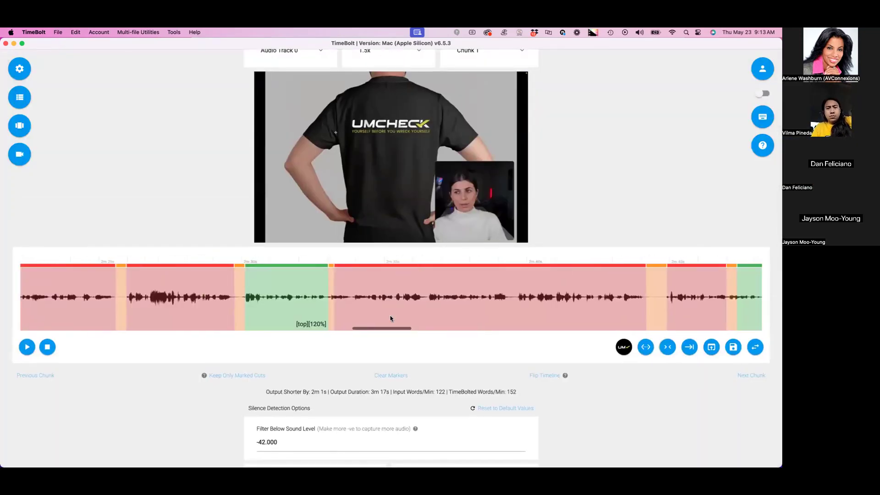
left_click(283, 304)
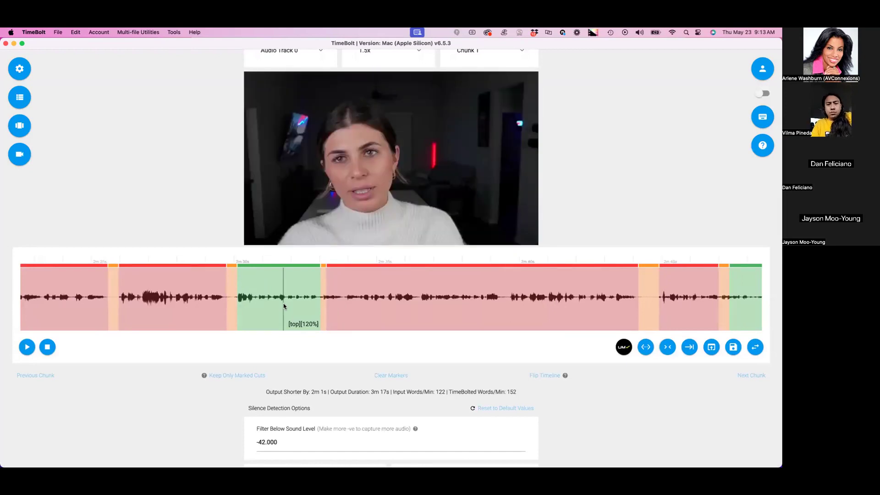
right_click(284, 304)
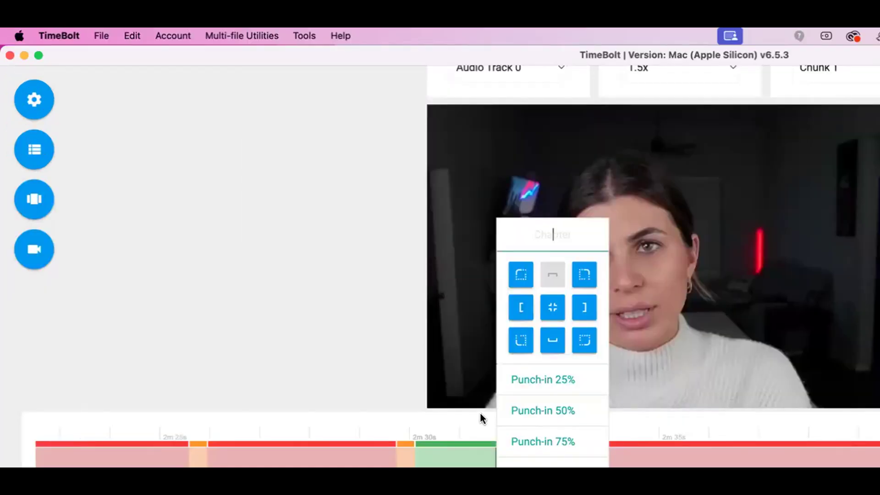
type("Type in chapter 1")
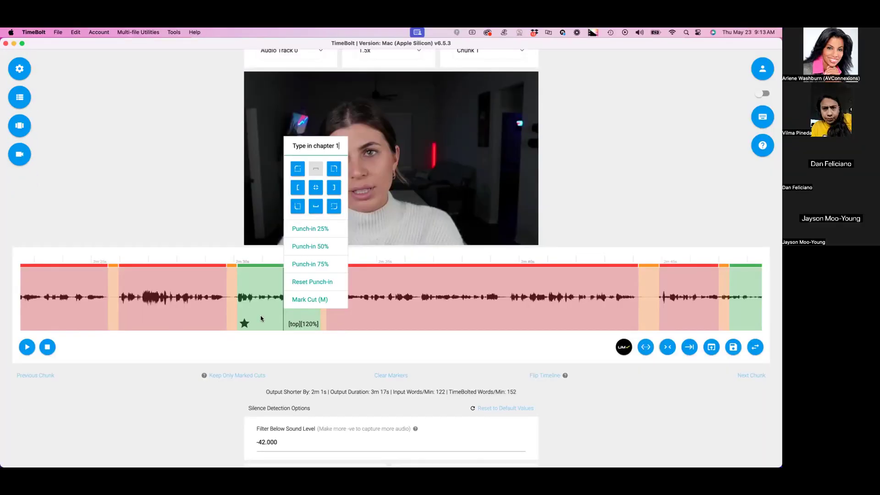
left_click(261, 316)
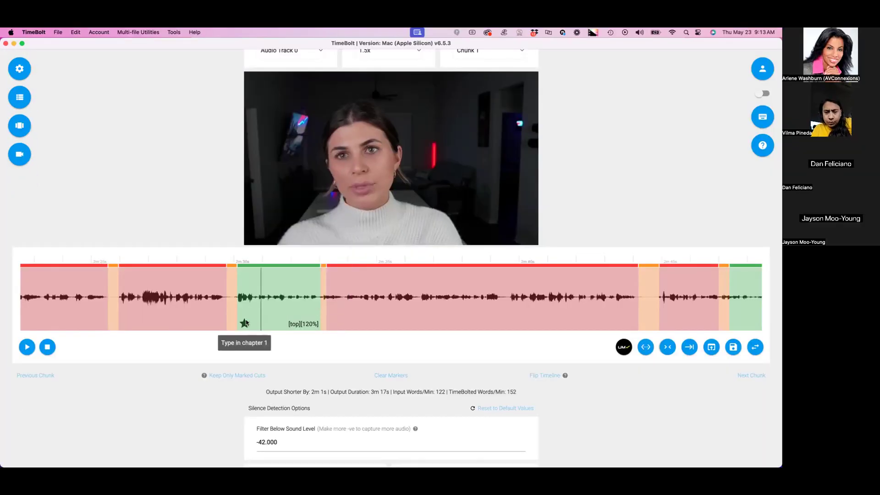
left_click(245, 323)
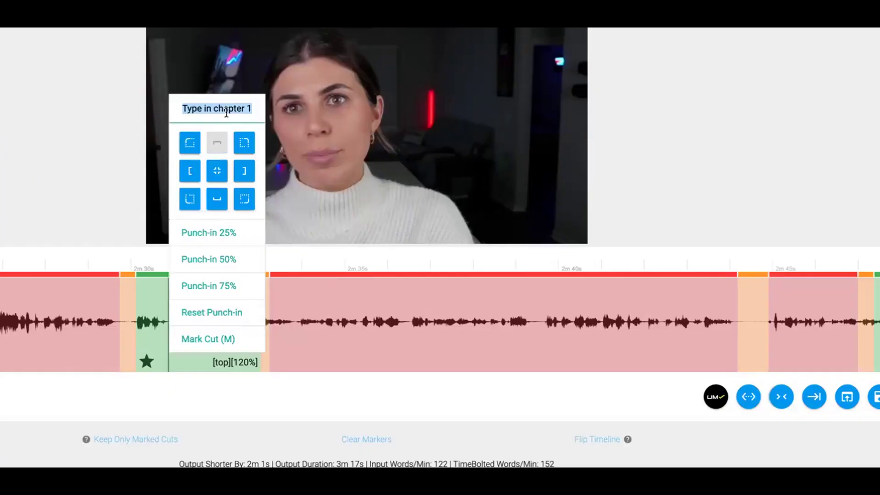
- Replace the chapter title of the kept segment at 2m 30s with "Chapter 1"
key("BackSpace")
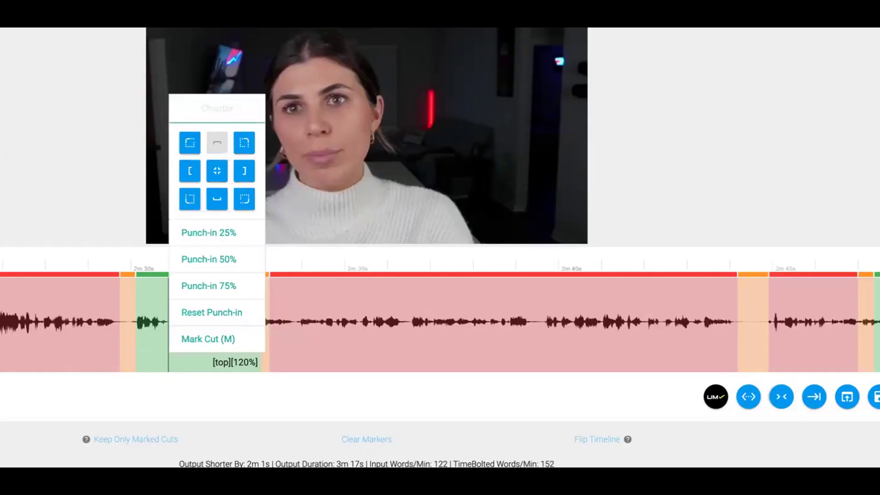
type("Chapter 1")
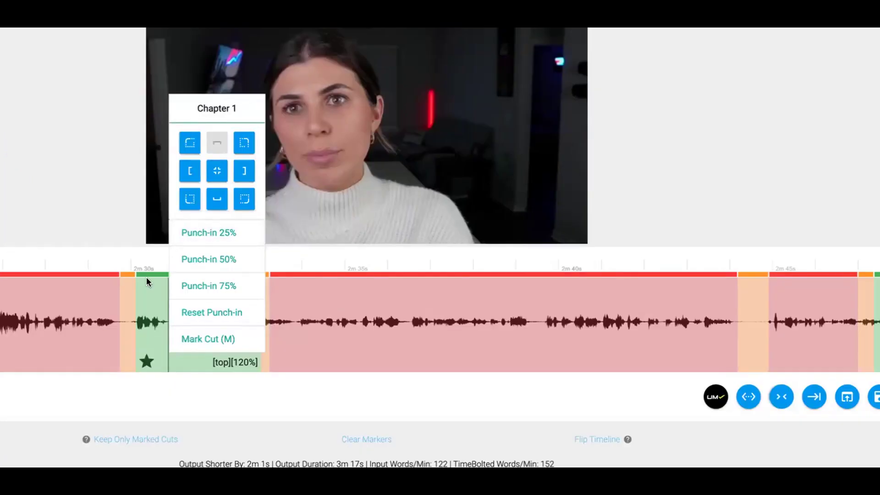
left_click(139, 295)
- Add the chapter title "Chapter 2" to the kept segment that ends just before 2m 55s on the timeline
scroll(139, 295, "down", 5)
left_click(64, 328)
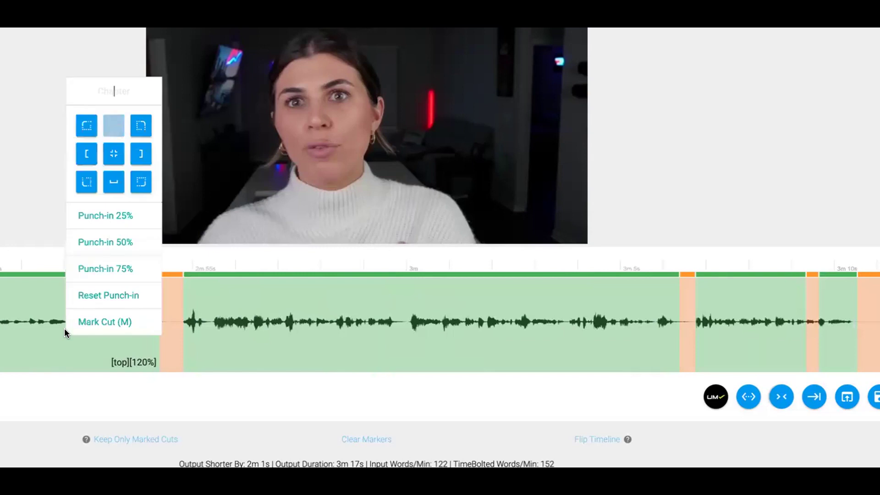
type("Chapter 2")
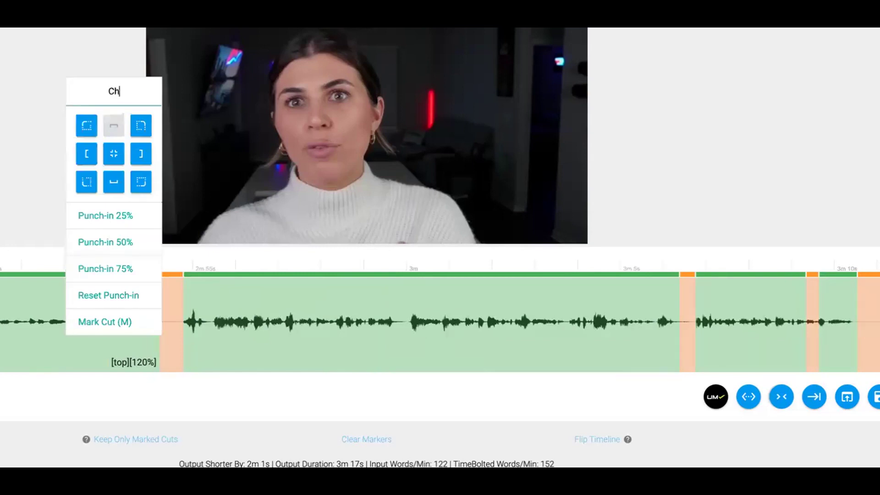
left_click(39, 340)
- Add the chapter title "Chapter 3" to the kept segment just after 3m 20s on the timeline
scroll(38, 340, "down", 5)
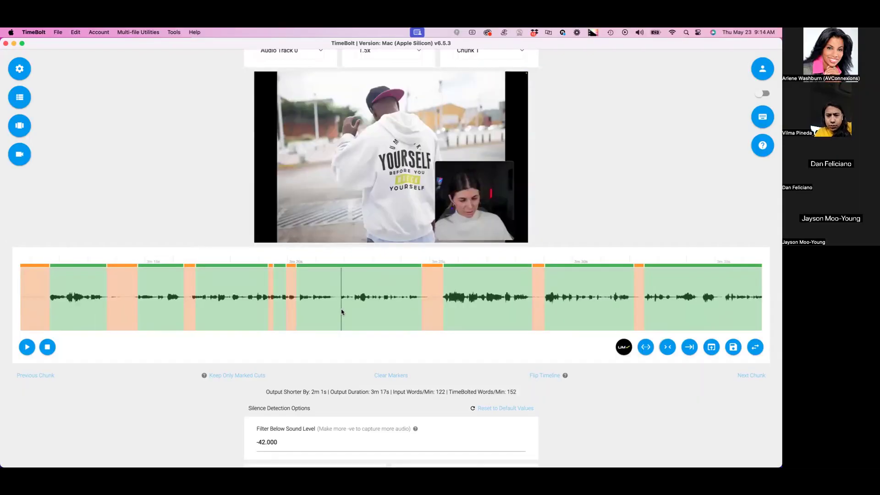
left_click(341, 310)
type("Chapter")
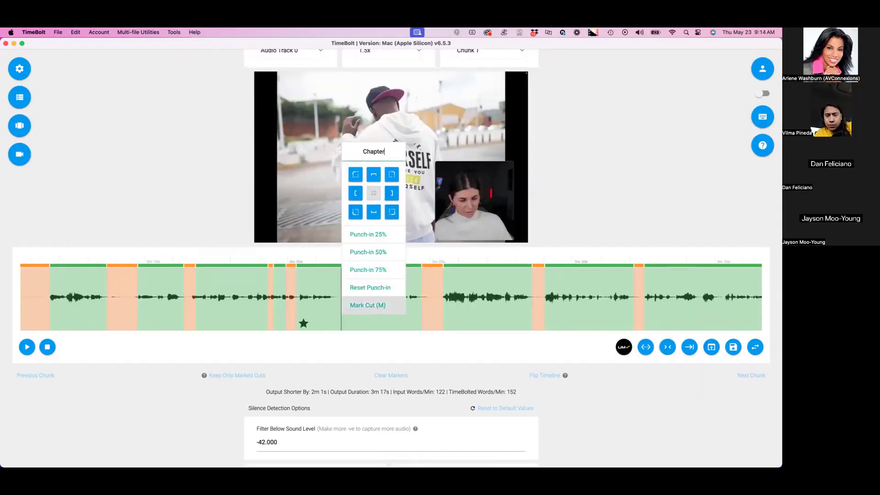
type(" 3")
left_click(309, 298)
- Open the Turbo Mode export settings and set the speed multiplier to 1.125
scroll(309, 298, "down", 5)
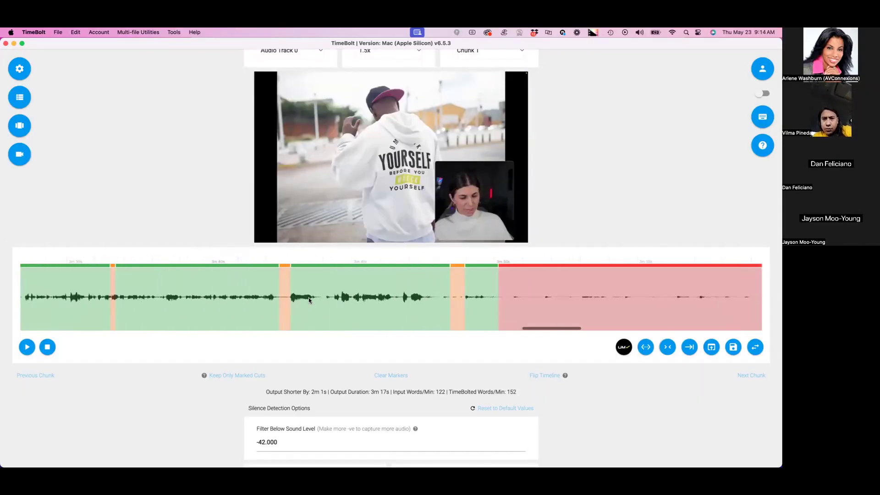
scroll(308, 298, "down", 15)
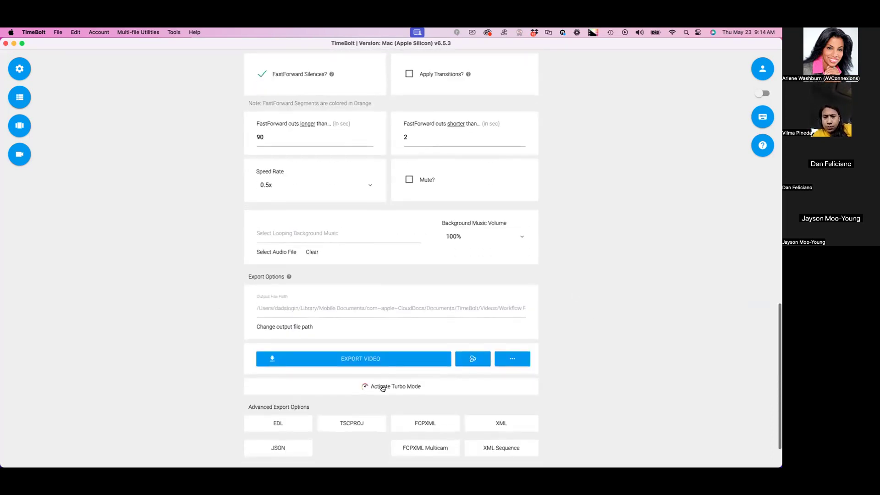
left_click(392, 387)
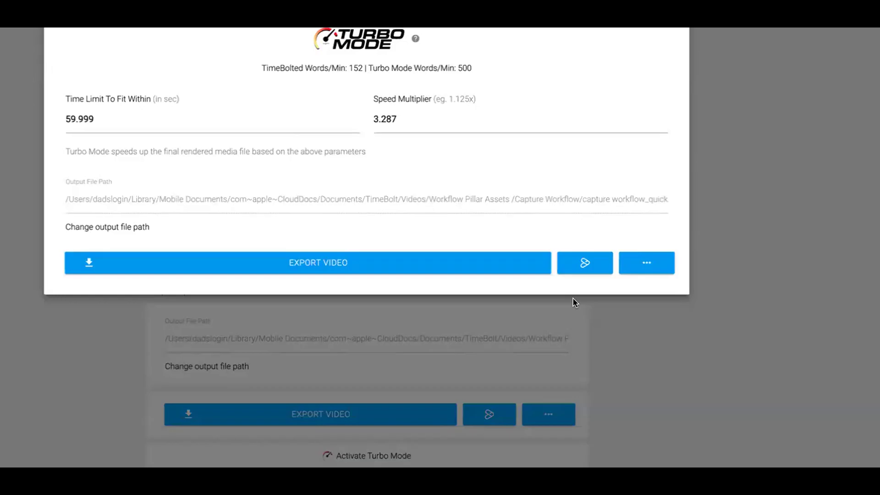
double_click(548, 120)
type("1.125")
left_click(587, 216)
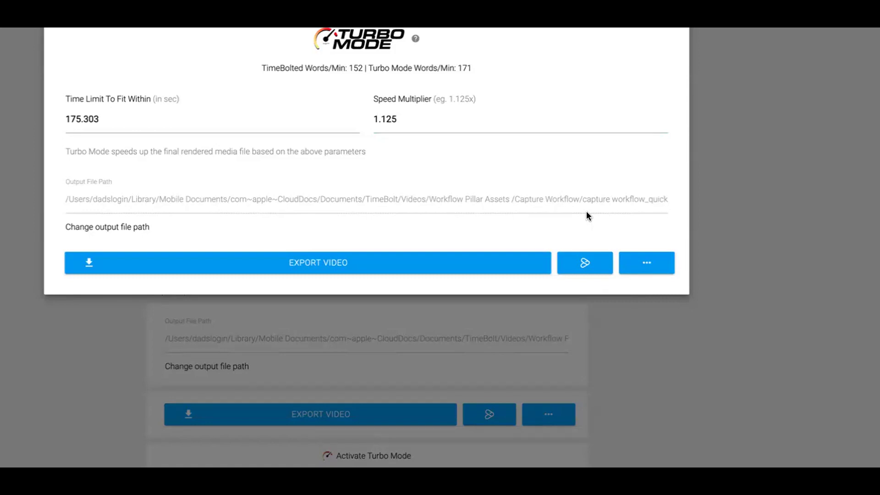
- Download the chapters text file from Turbo Mode and open chapters_timebolted_turbo.txt from its Finder folder
left_click(648, 266)
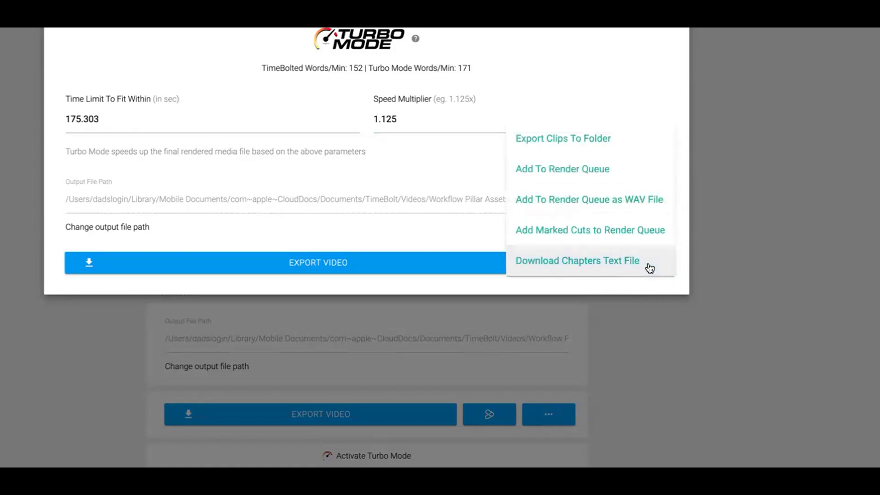
left_click(609, 261)
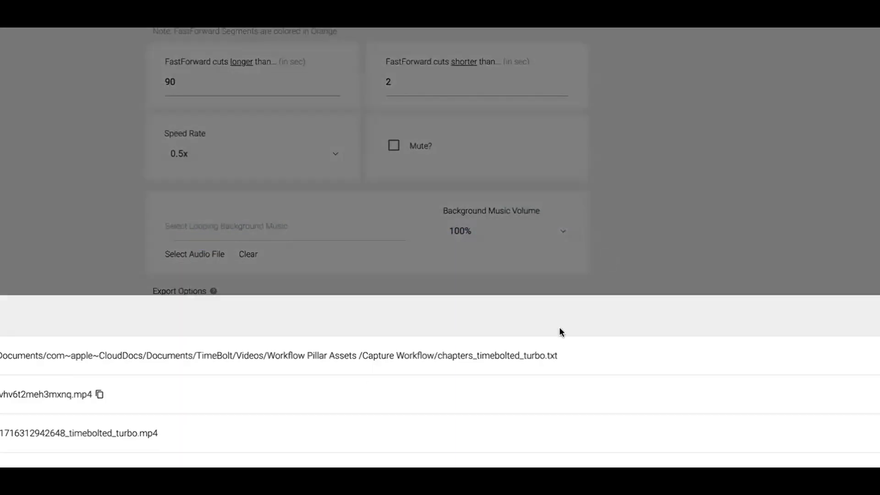
left_click(390, 356)
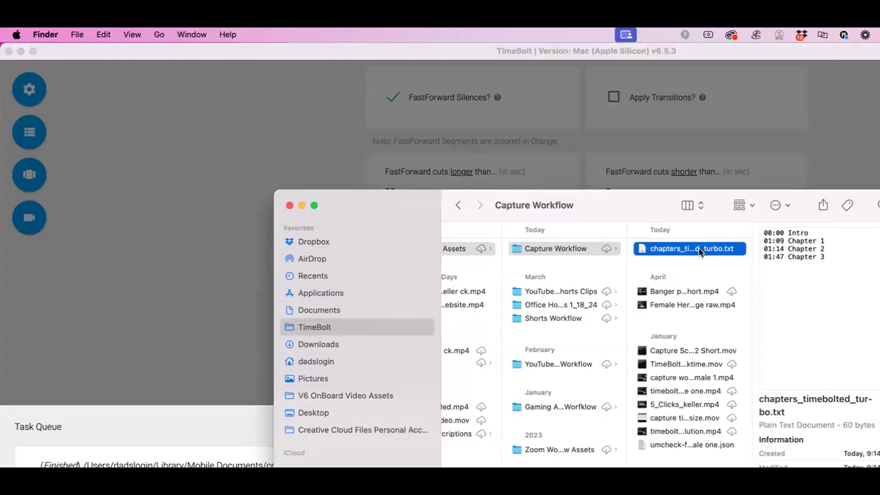
double_click(698, 248)
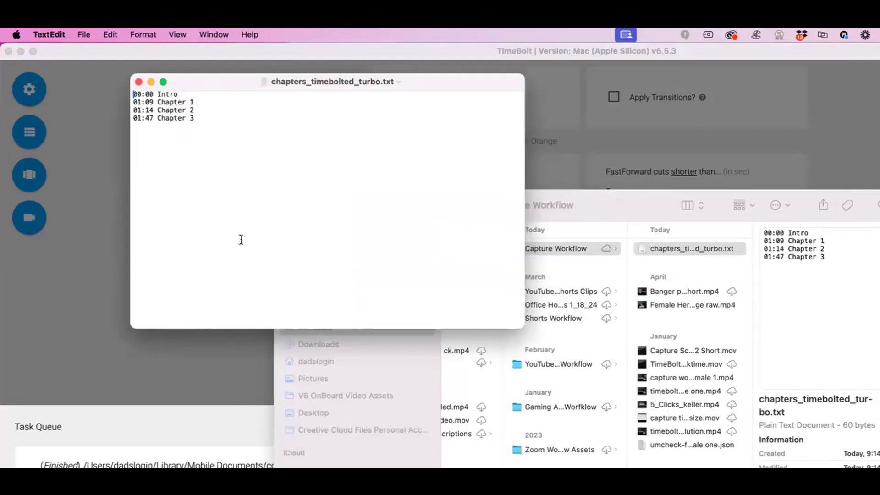
- Copy all the chapter lines from the text file, and return to TimeBolt with the file and folder windows closed
left_click_drag(232, 126, 72, 71)
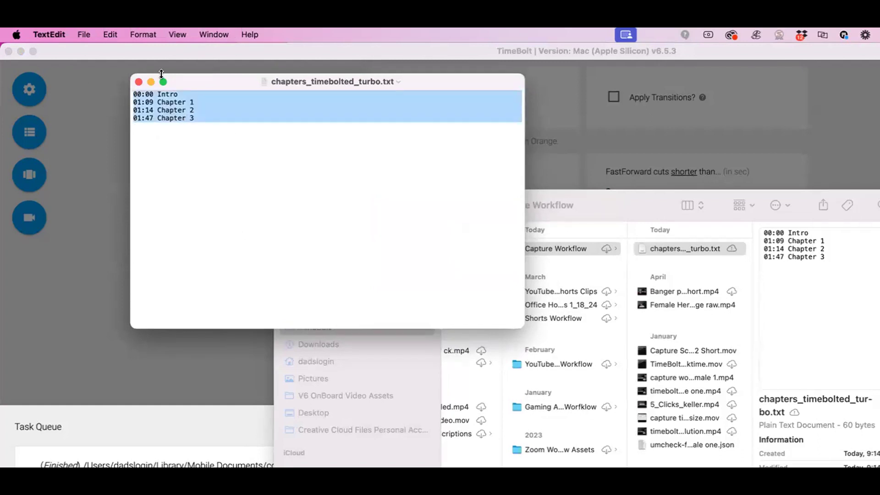
right_click(226, 102)
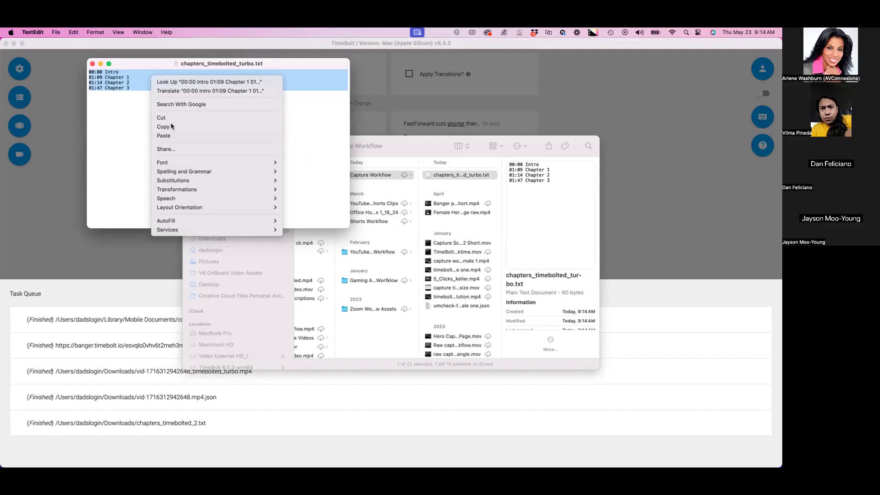
left_click(250, 174)
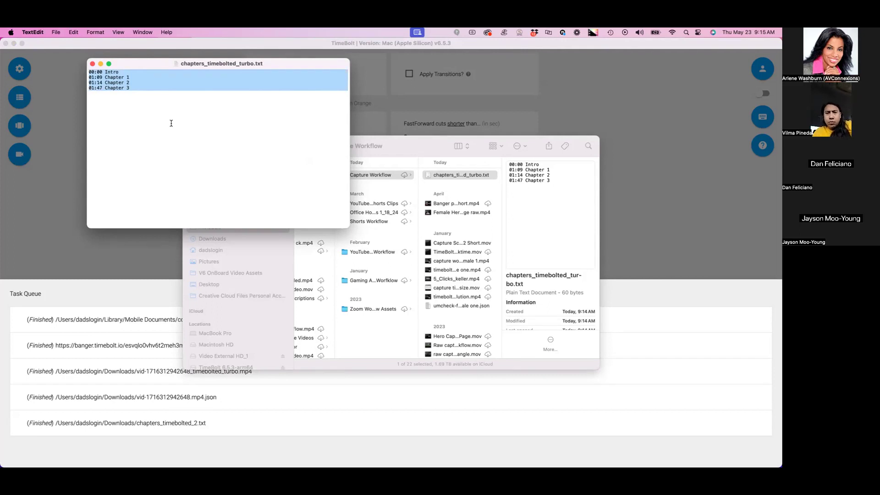
key("super+w")
left_click(192, 146)
left_click(258, 220)
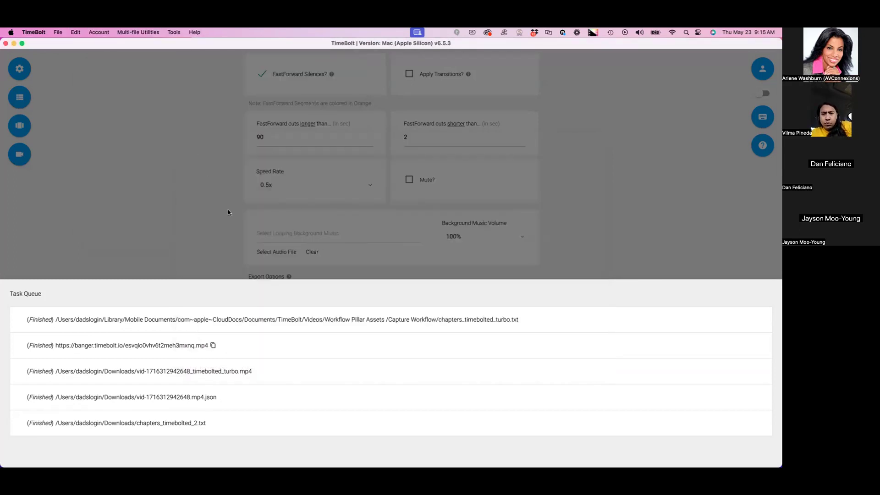
- Load Episode 5_18.MP4 from the Episode 5_18 folder under Uploaded Files on the external drive into TimeBolt
scroll(218, 235, "up", 10)
scroll(217, 239, "up", 5)
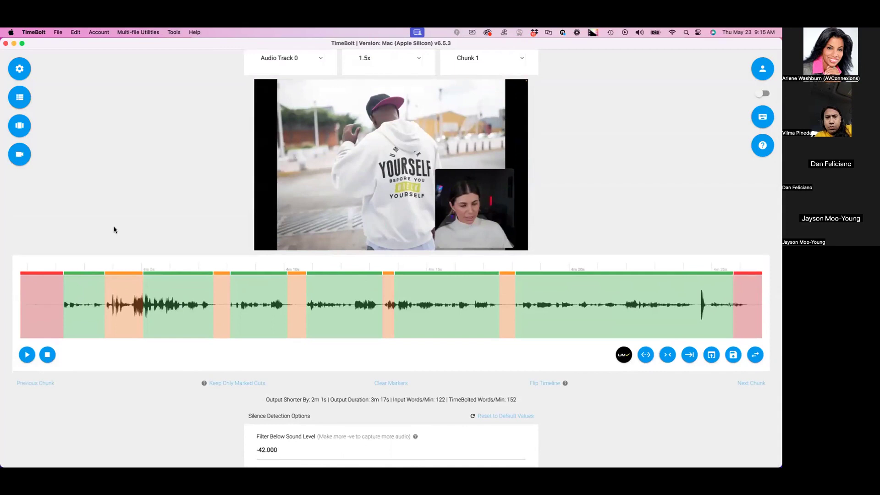
left_click(20, 125)
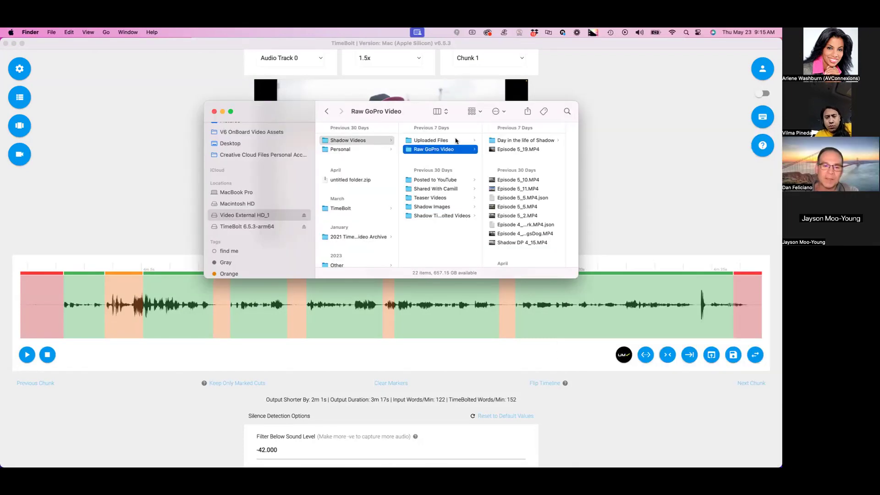
left_click(431, 140)
left_click(512, 141)
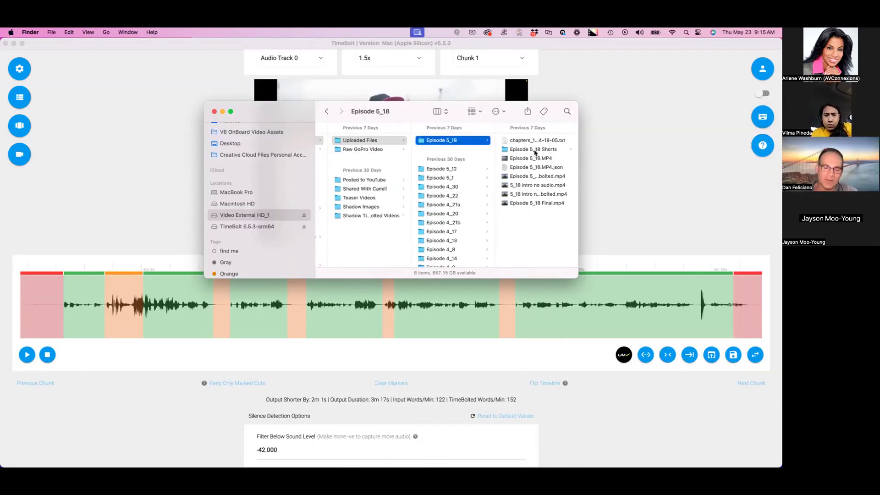
left_click(532, 158)
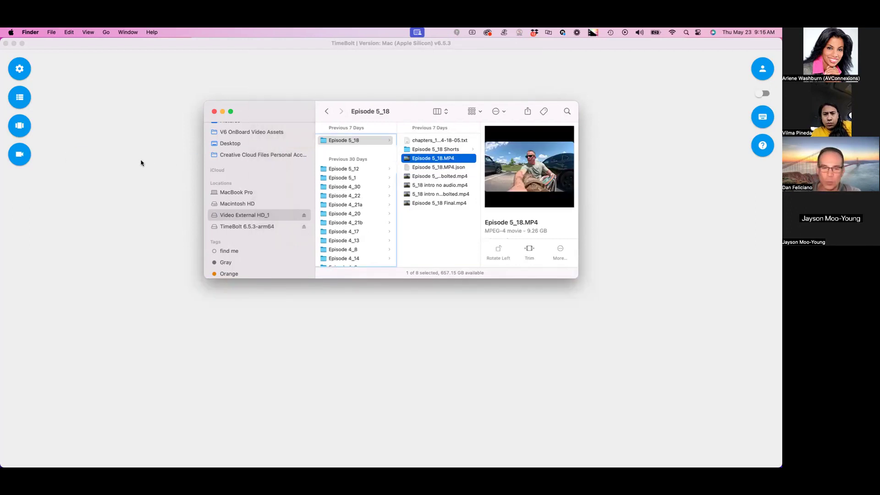
left_click(140, 164)
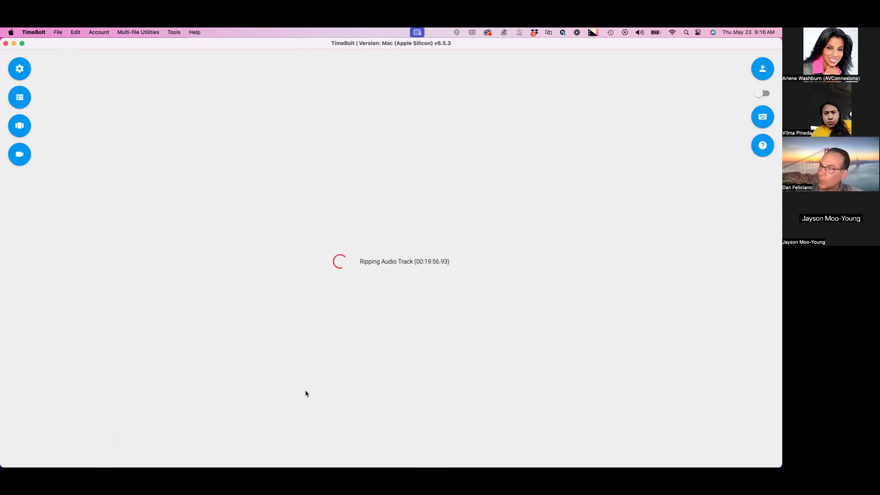
mouse_move(195, 454)
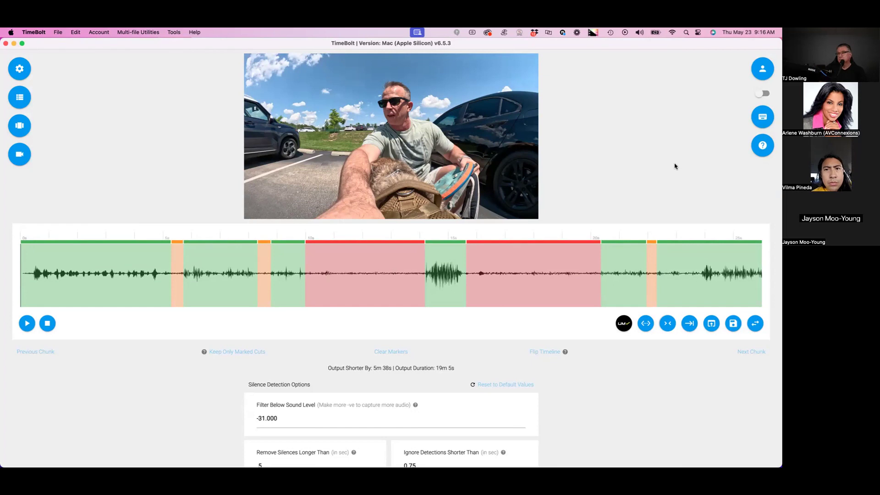
- Set silence removal to silences longer than 10 seconds and update the silence detection
scroll(605, 136, "up", 1)
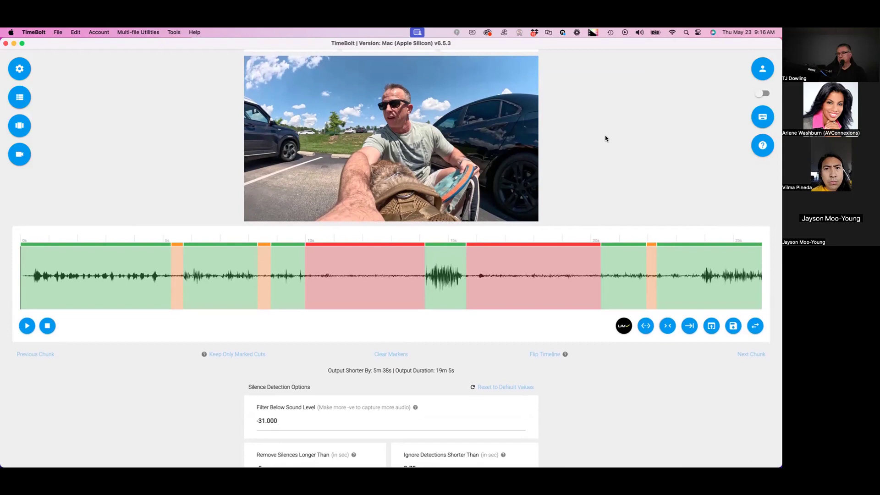
scroll(605, 139, "down", 1)
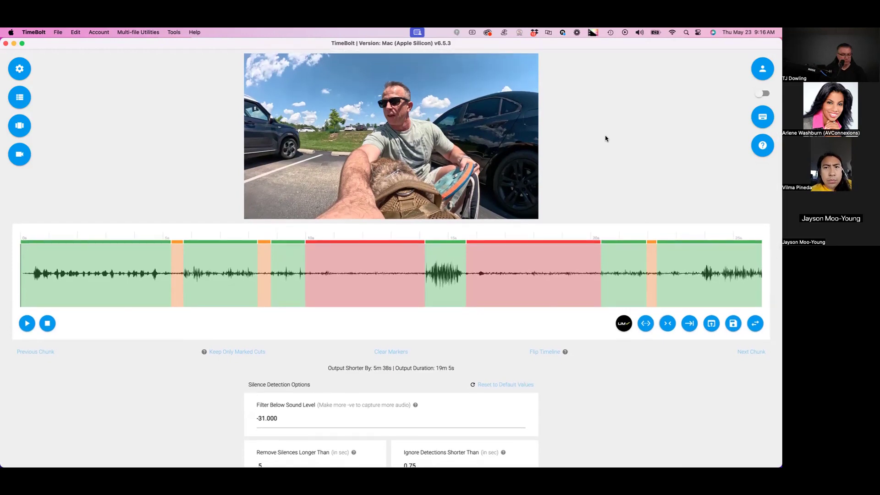
scroll(605, 137, "down", 1)
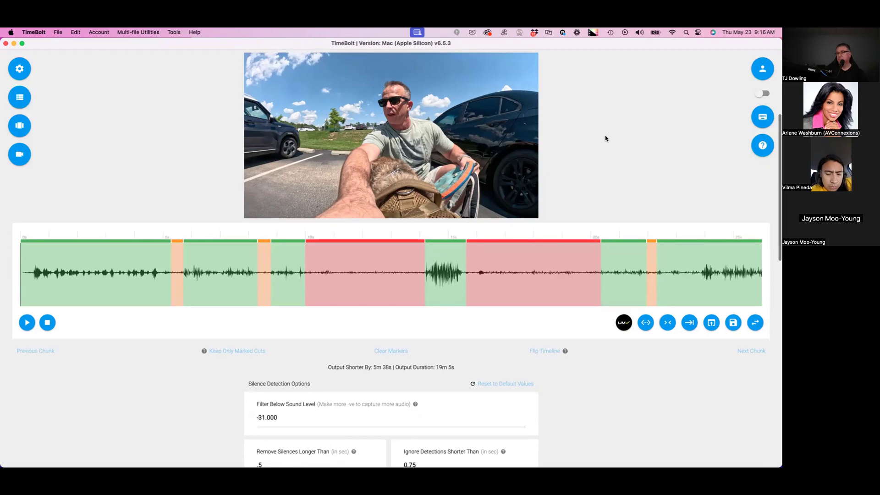
scroll(565, 201, "down", 1)
scroll(566, 200, "up", 4)
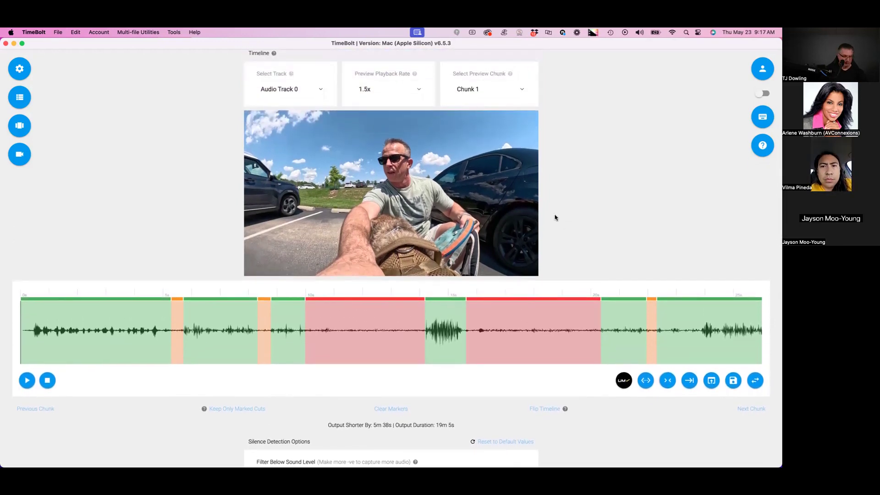
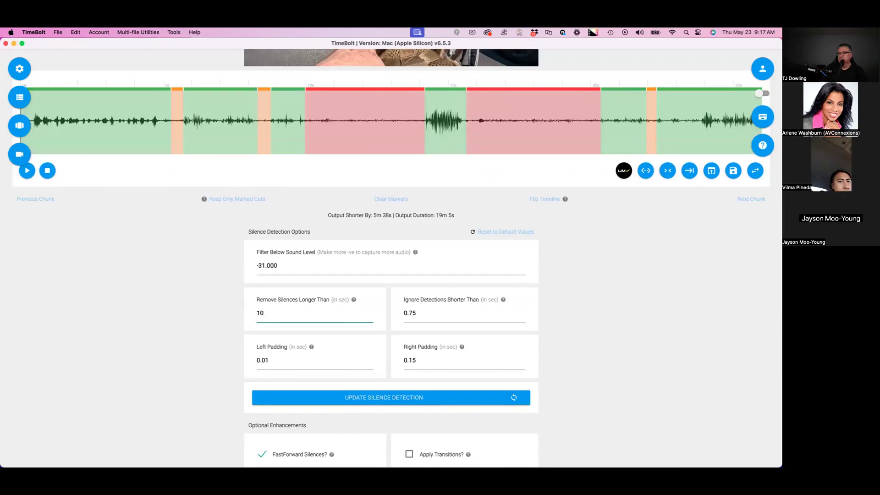
left_click(372, 393)
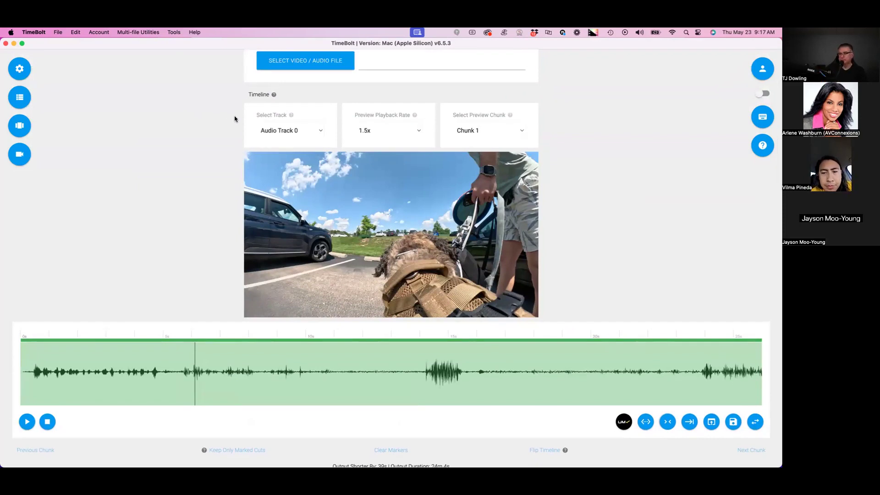
- Apply the saved JSON timeline cuts to the loaded episode and view the marked segments around 2m
scroll(235, 117, "down", 3)
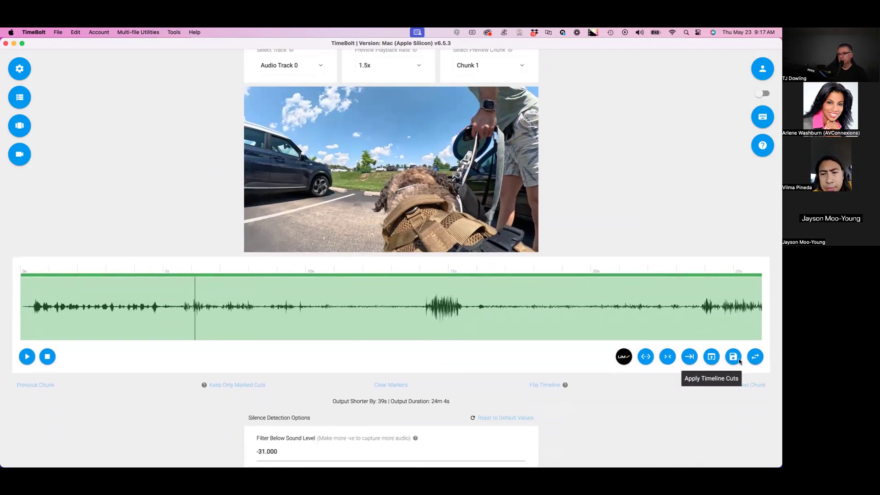
left_click(712, 360)
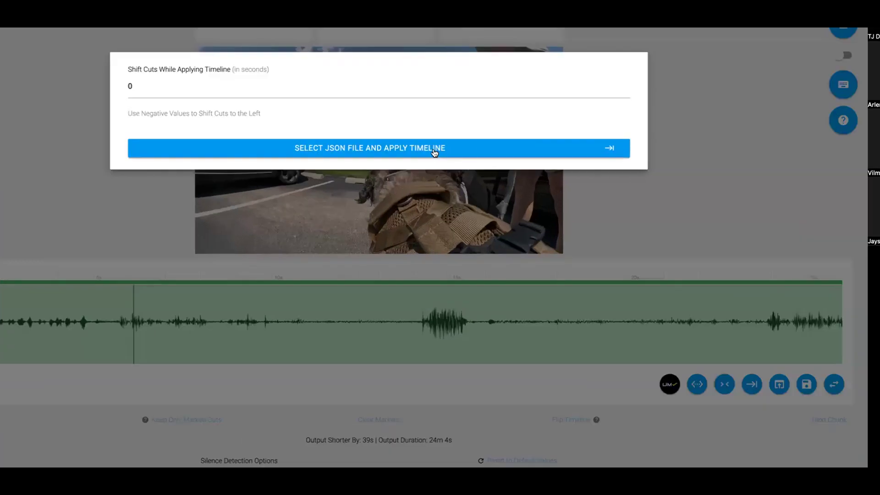
left_click(436, 169)
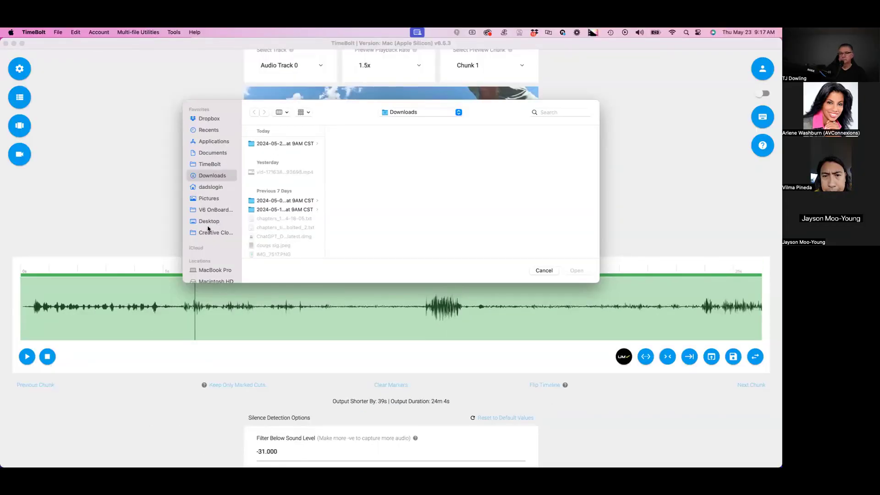
scroll(208, 229, "down", 2)
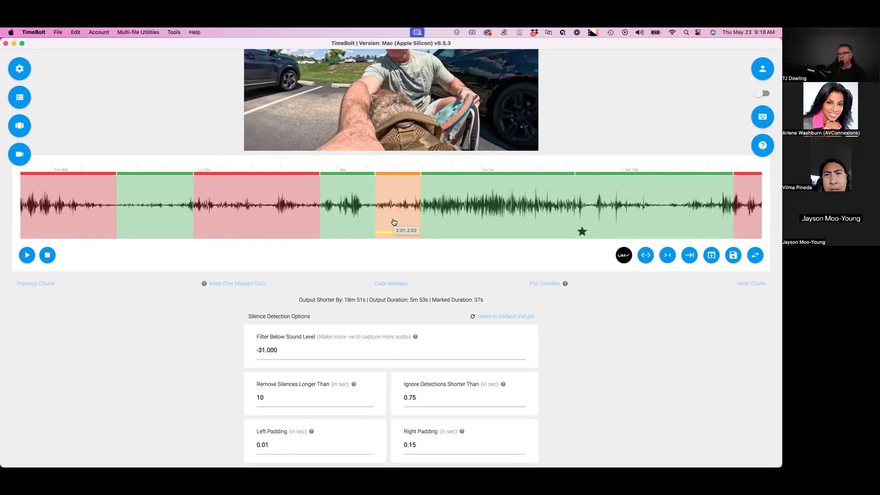
scroll(367, 222, "up", 2)
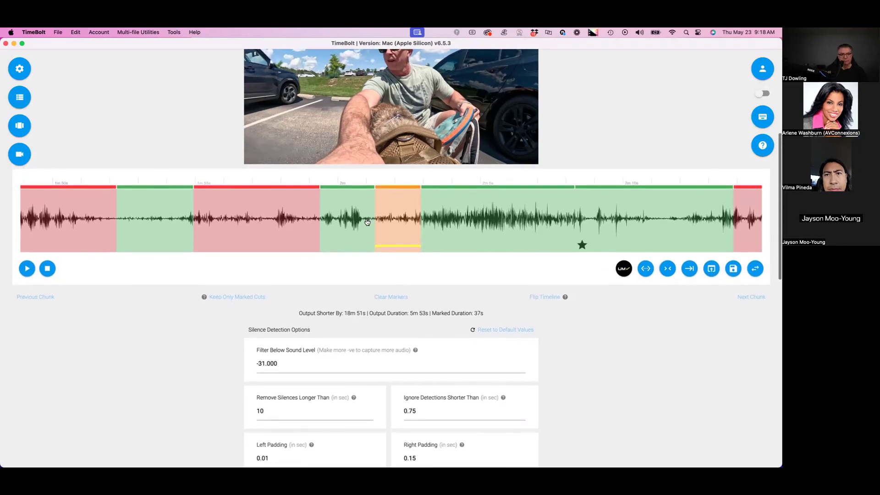
- Mark the green segments around 2m 5s and 2m 20s on the timeline as cuts to keep
scroll(367, 223, "up", 5)
scroll(320, 257, "right", 5)
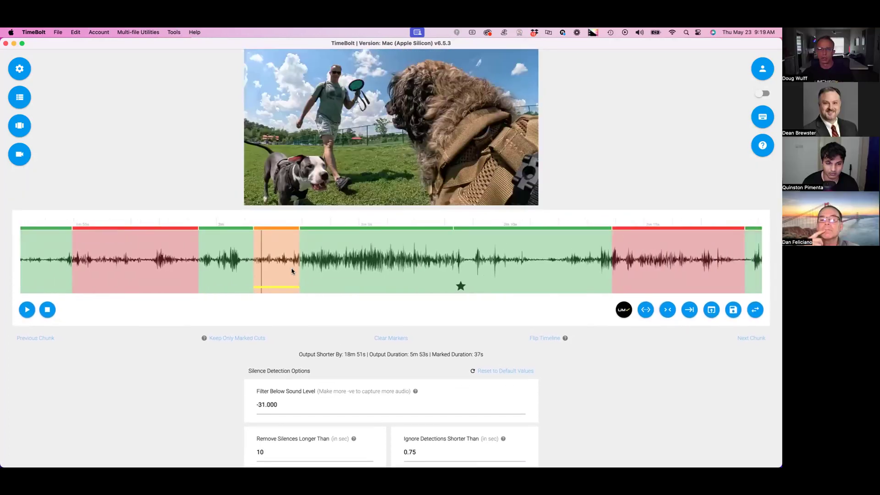
left_click(353, 272)
left_click(353, 272)
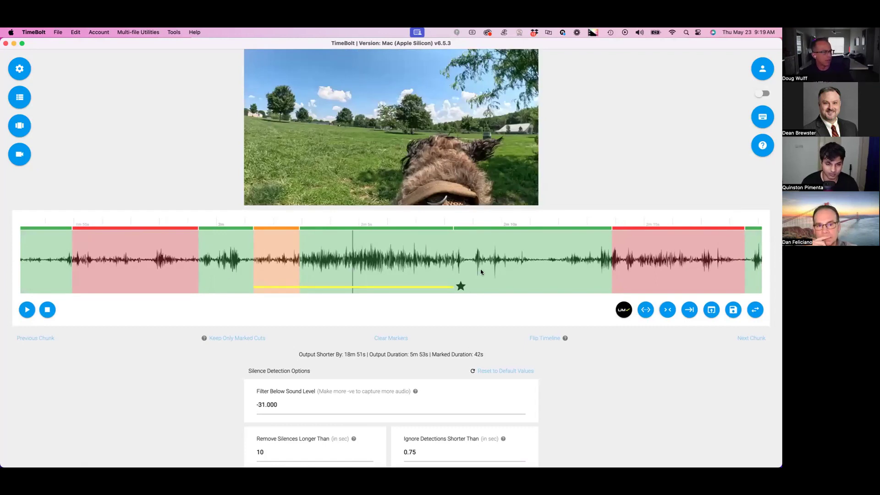
scroll(481, 272, "right", 3)
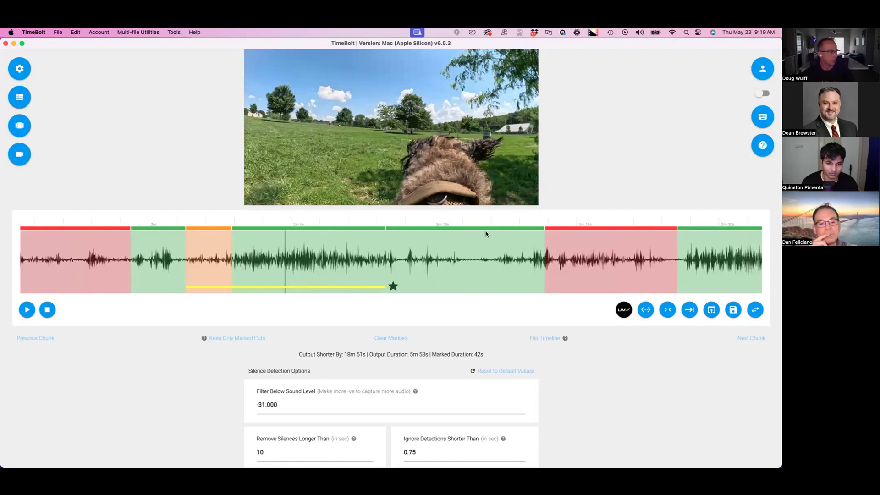
scroll(484, 249, "right", 9)
left_click(504, 256)
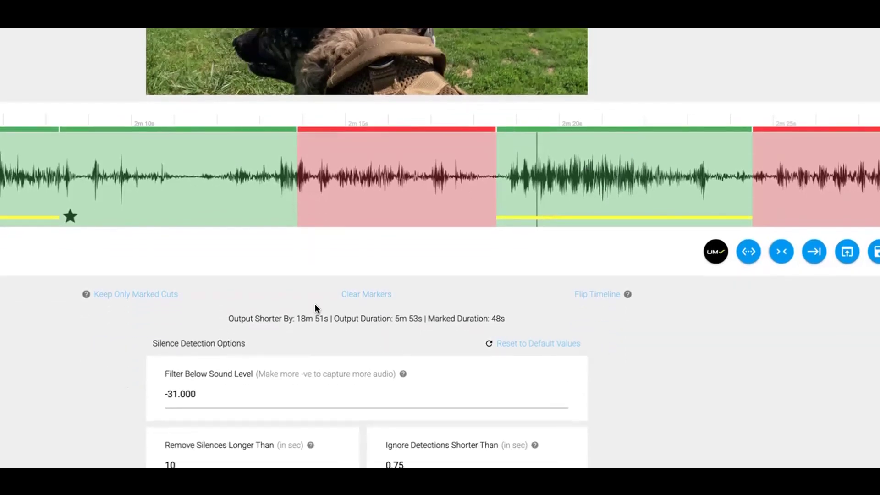
- Keep only the marked cuts on the timeline and preview the shortened edit
left_click(165, 296)
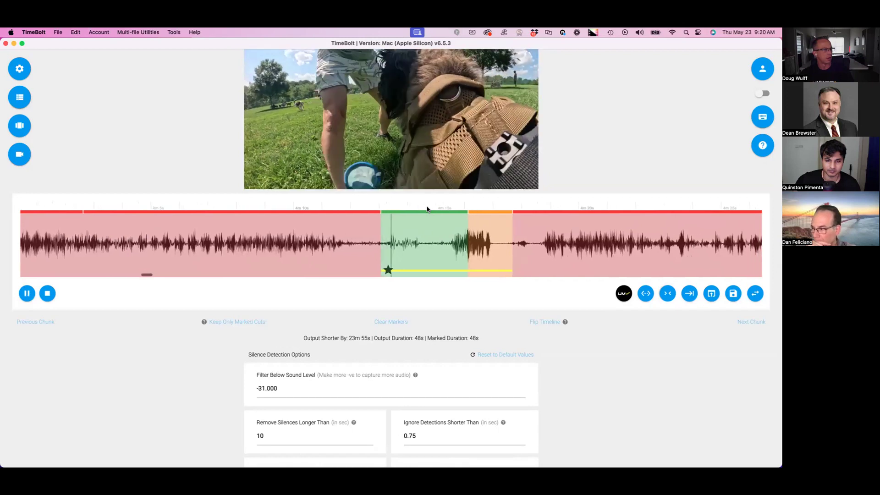
key("space")
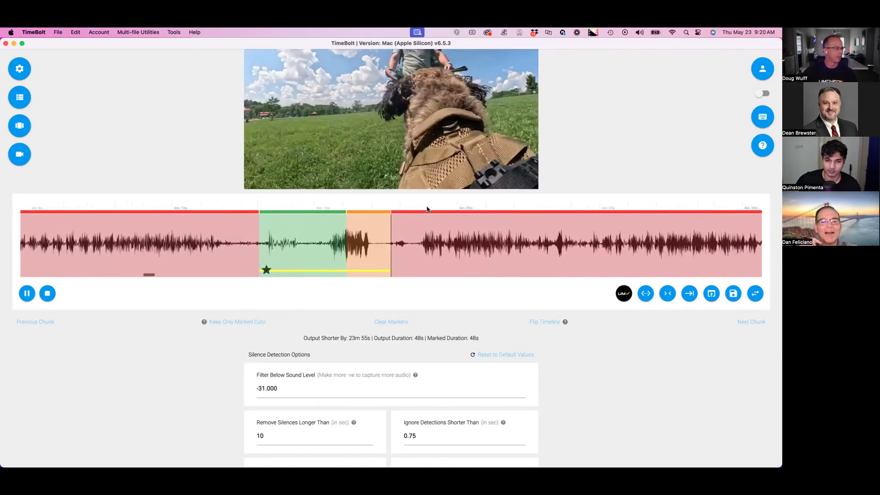
scroll(564, 296, "down", 15)
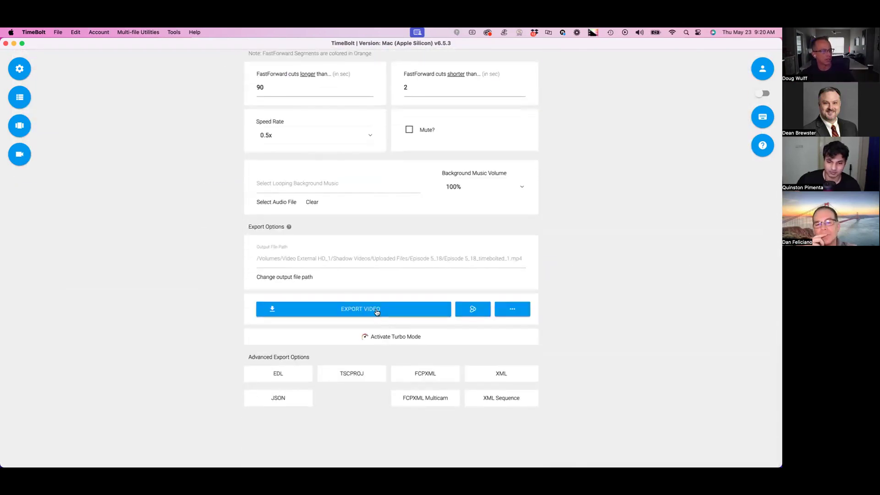
scroll(600, 199, "up", 15)
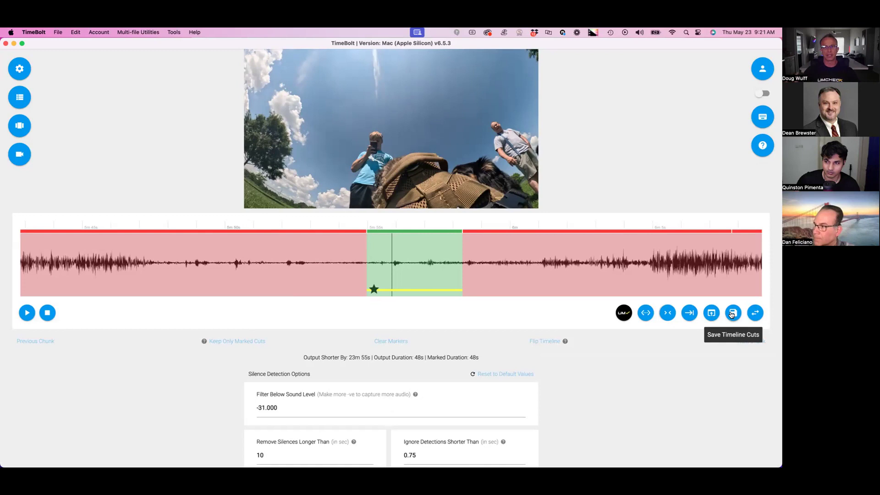
- Review the video export options and undo keeping only the marked cuts
scroll(685, 374, "down", 1)
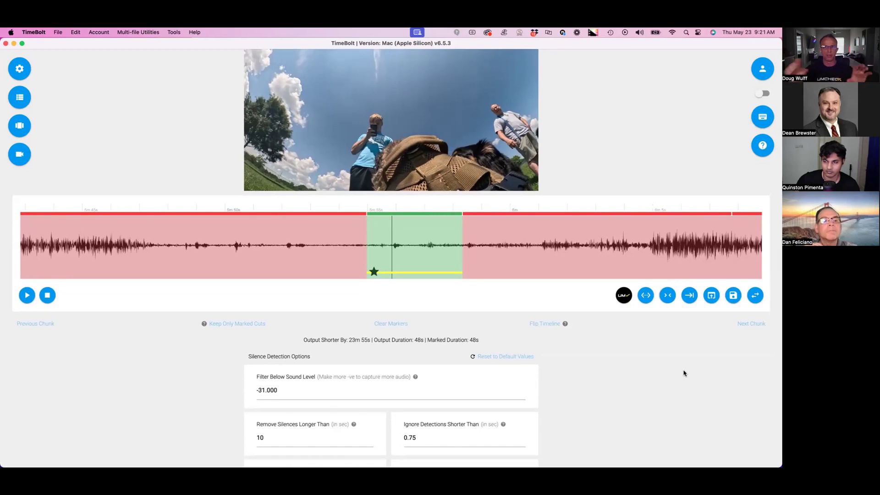
scroll(683, 373, "down", 20)
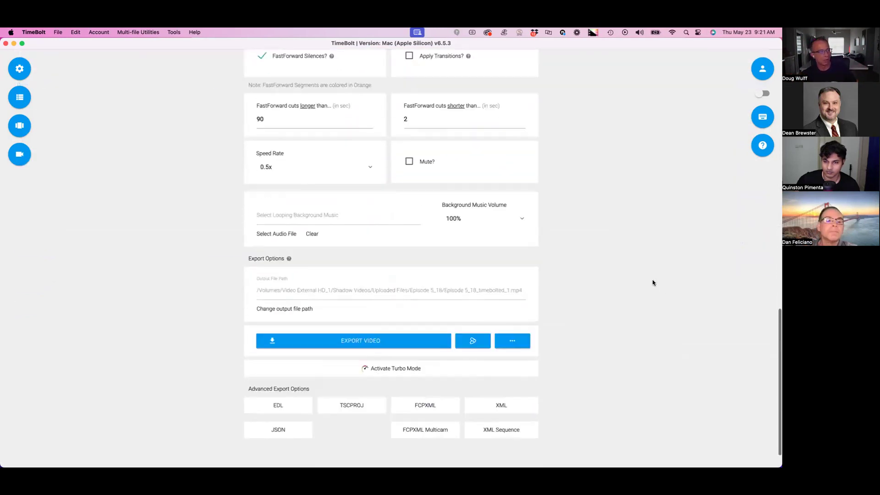
scroll(500, 80, "up", 20)
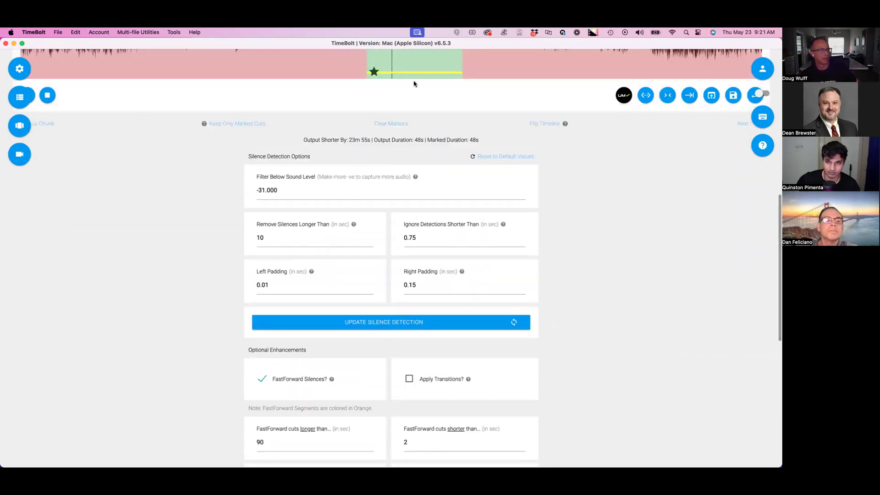
scroll(325, 350, "down", 10)
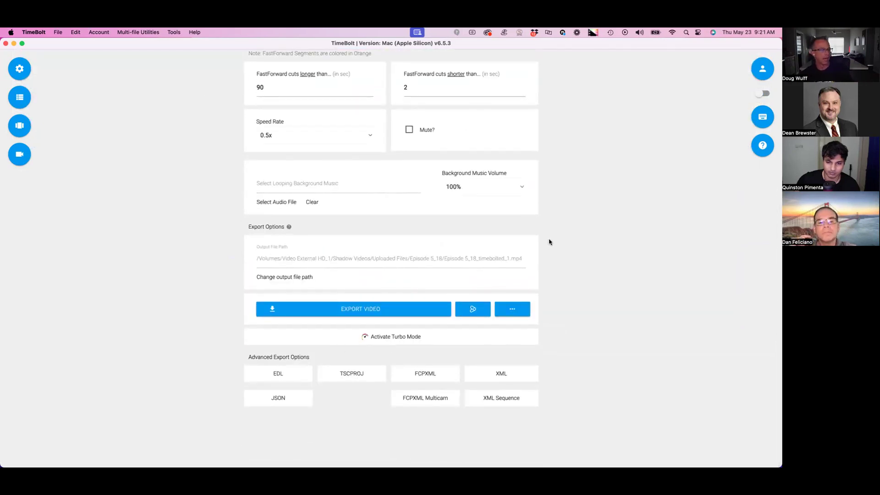
scroll(418, 234, "up", 20)
scroll(419, 234, "down", 3)
scroll(418, 235, "down", 1)
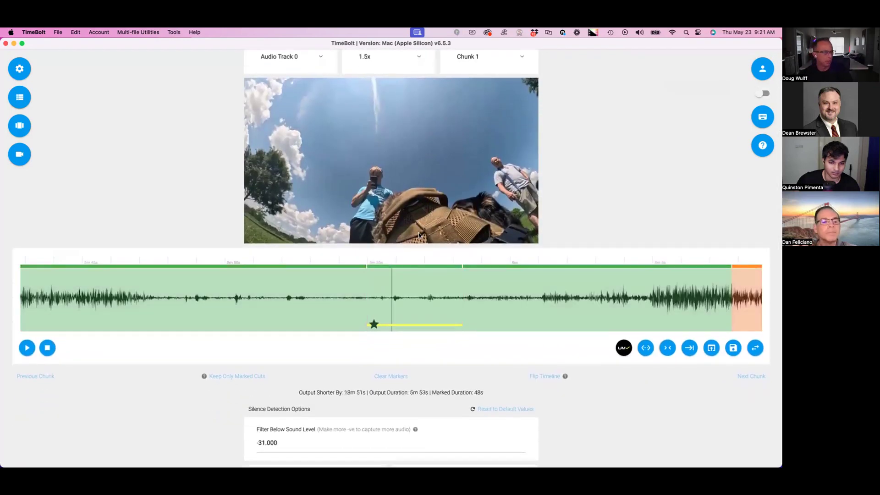
- Open the Stitch tool, add the 5_18 no-audio intro as first clip and DougsDog - Intro4k (No audio) .mp4 from Teaser Videos as second
scroll(480, 320, "right", 10)
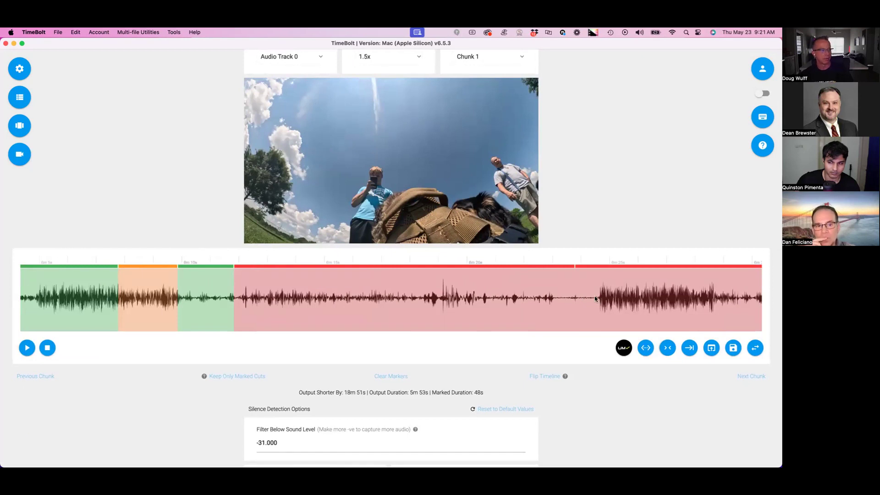
scroll(595, 298, "down", 5)
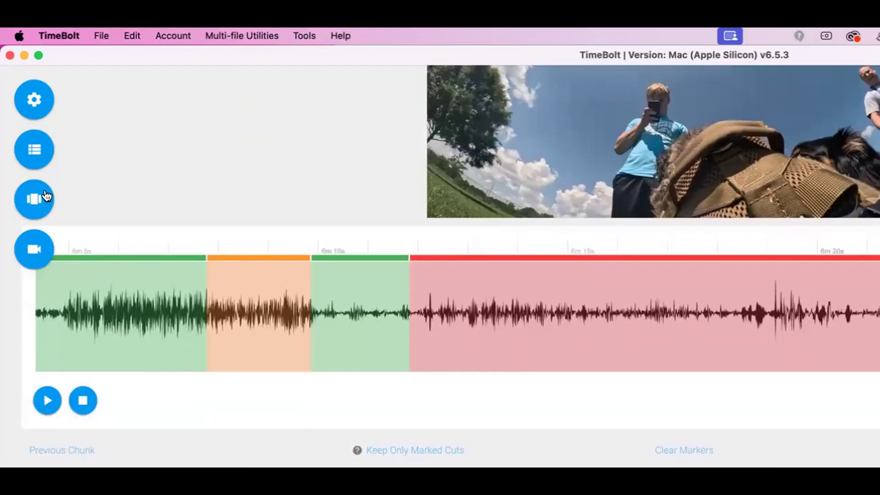
left_click(46, 196)
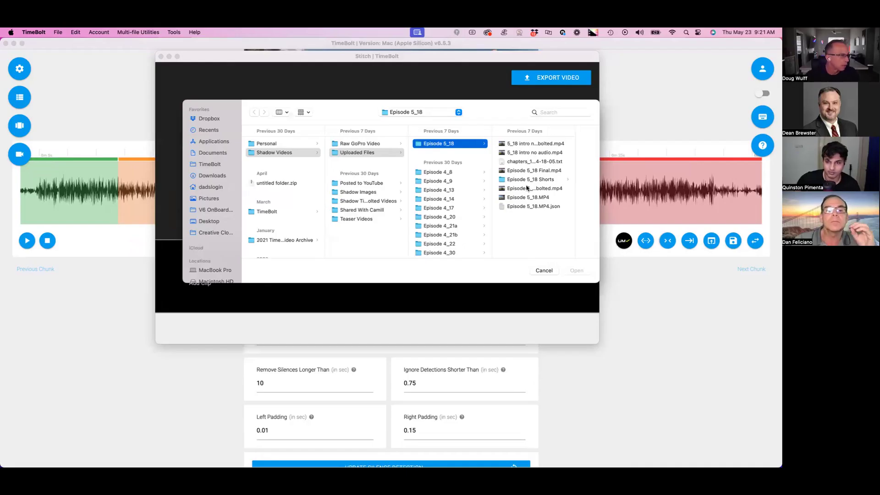
left_click(550, 92)
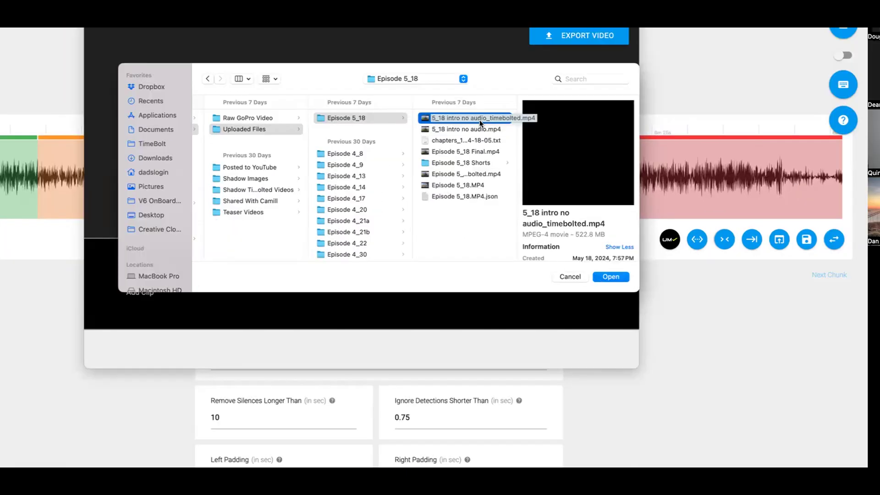
left_click(475, 129)
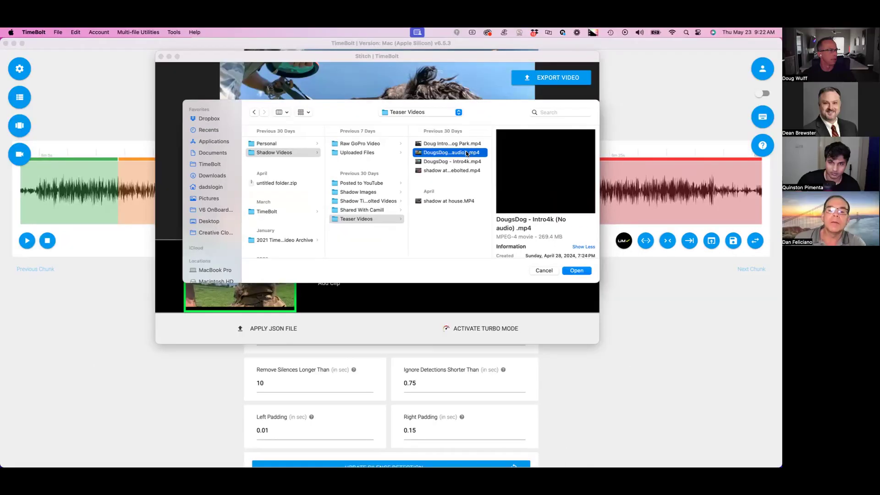
double_click(475, 130)
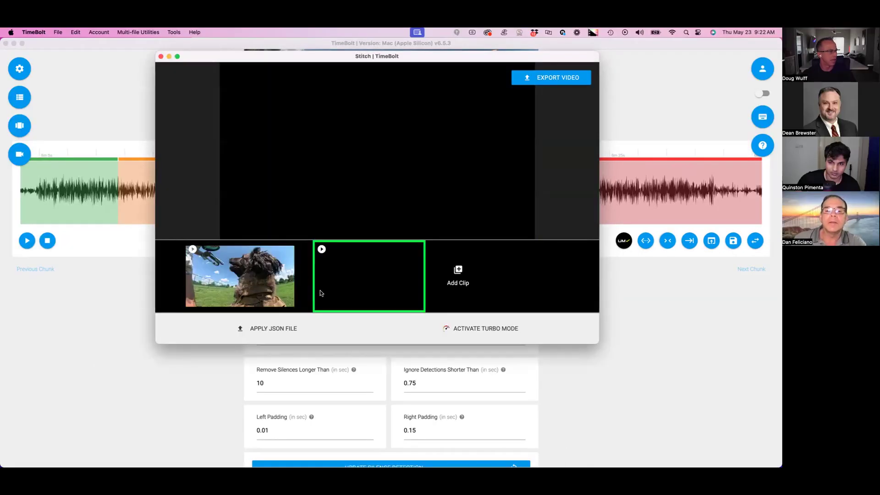
- Add the Episode 5_18 video as the third stitch clip and apply Episode 5_18.MP4.json to it
left_click(463, 283)
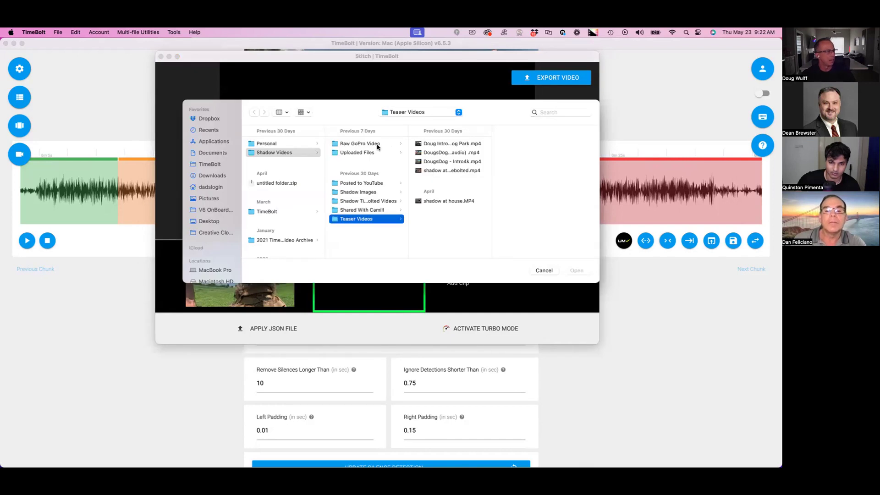
double_click(389, 145)
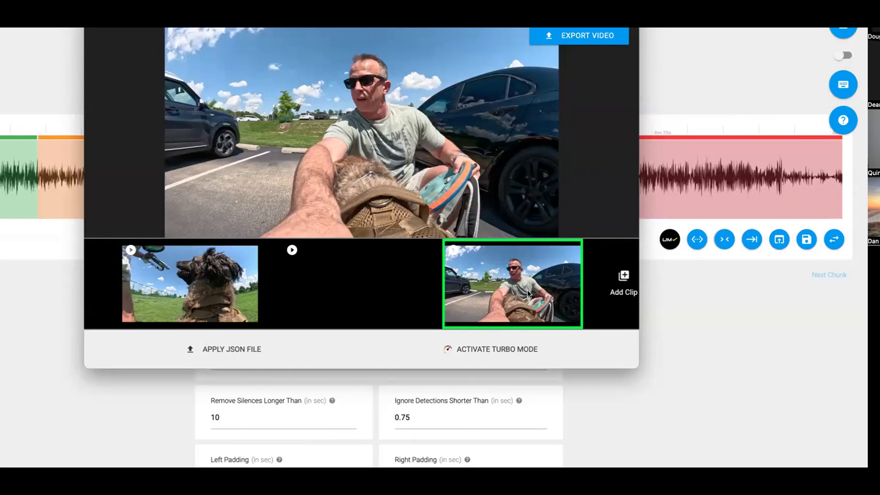
left_click(250, 360)
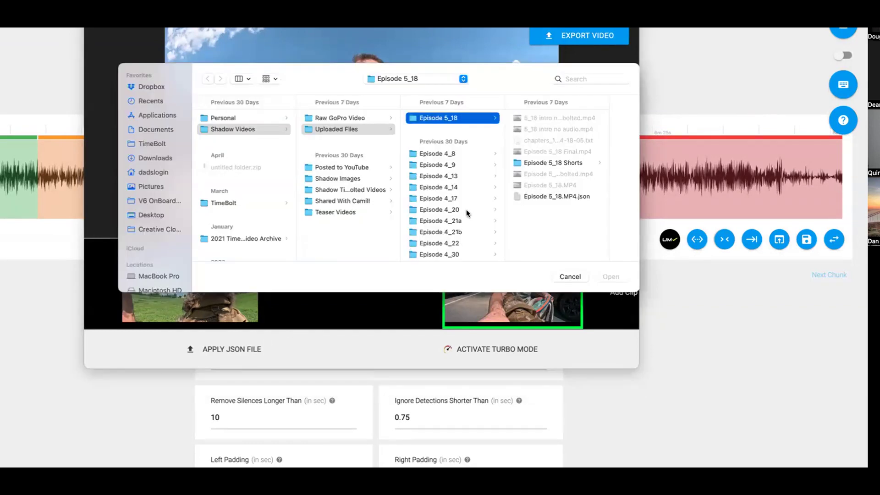
double_click(550, 197)
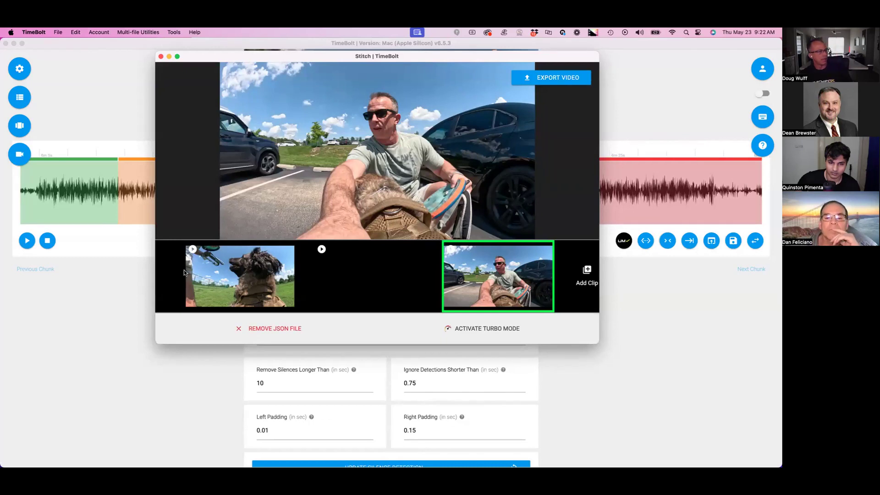
- Rebuild the stitch as two clips, with the 5_18 no-audio intro placed before the episode clip that has the JSON applied
left_click(126, 278)
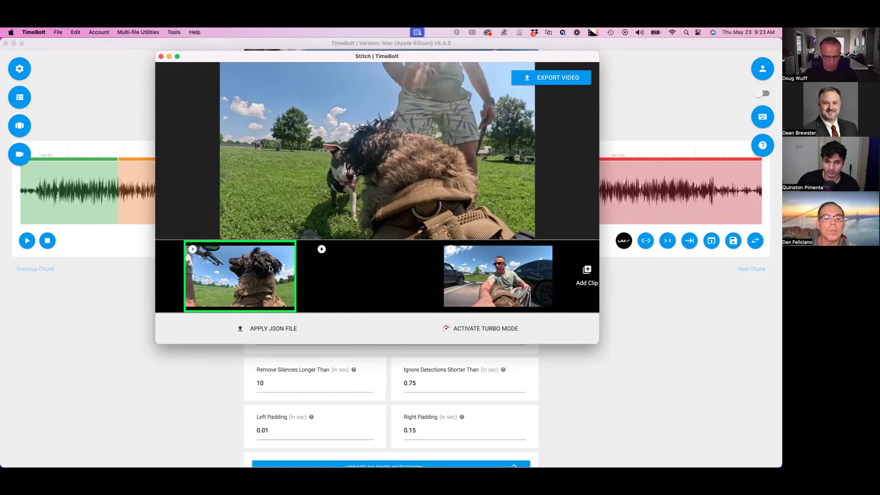
left_click(329, 275)
left_click(534, 153)
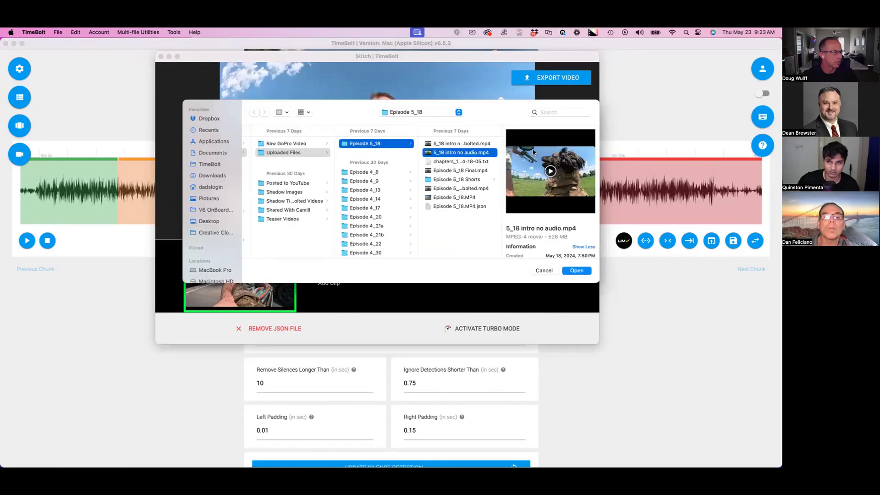
left_click(470, 144)
left_click_drag(470, 145, 186, 269)
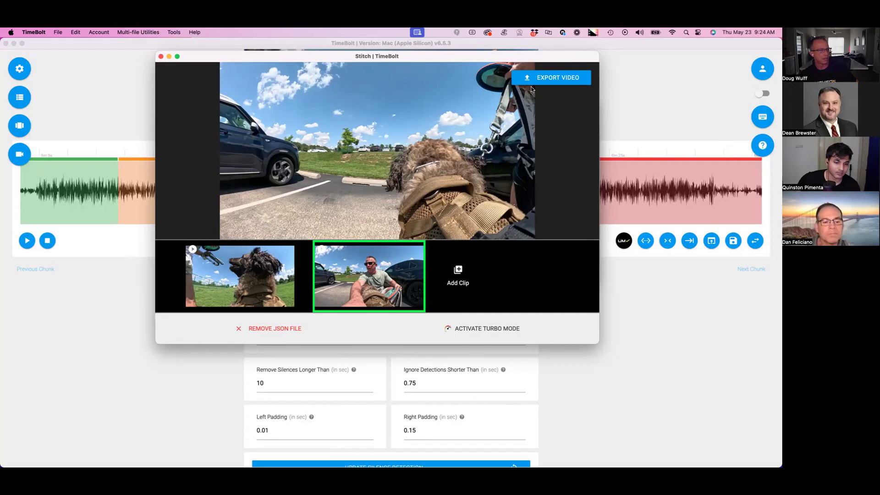
- Configure the stitched video's export to 4K Horizontal (3840 x 2160) at 60 frames per second
left_click(543, 74)
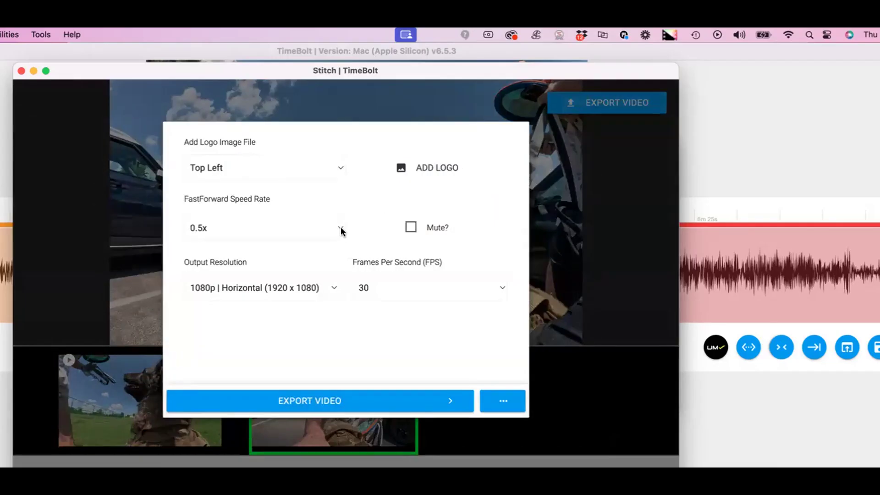
left_click(329, 285)
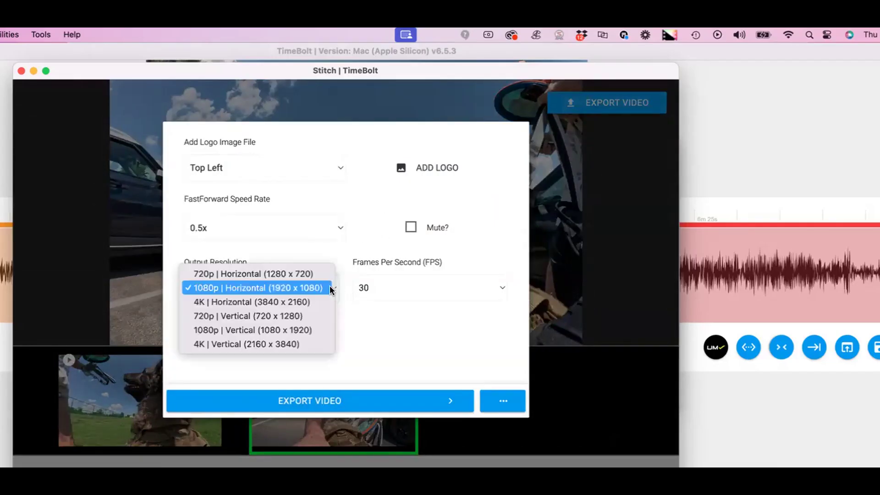
left_click(313, 304)
left_click(421, 290)
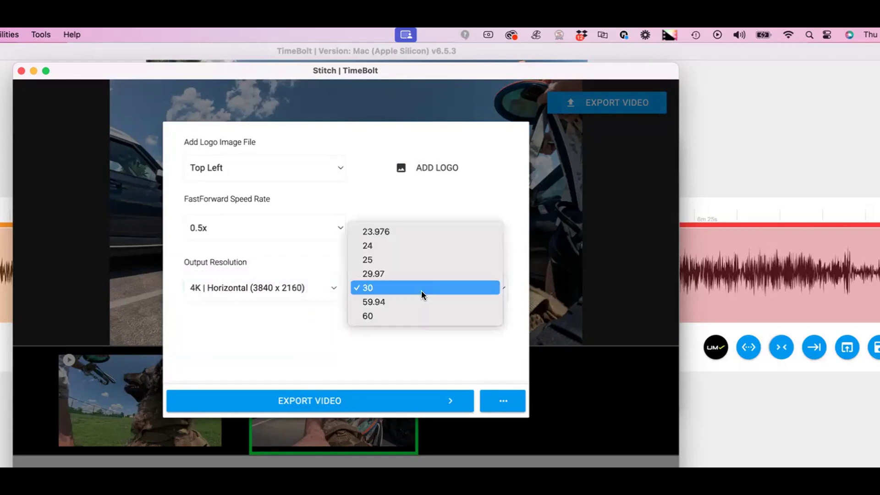
left_click(419, 319)
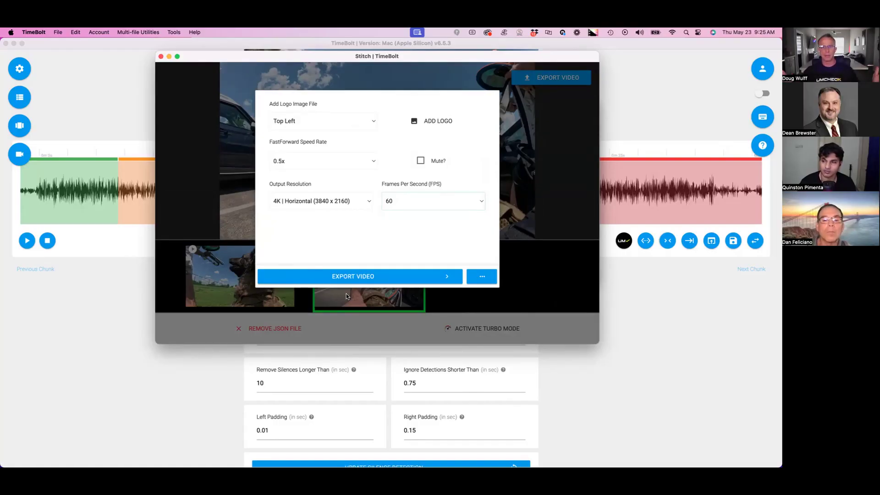
left_click(489, 280)
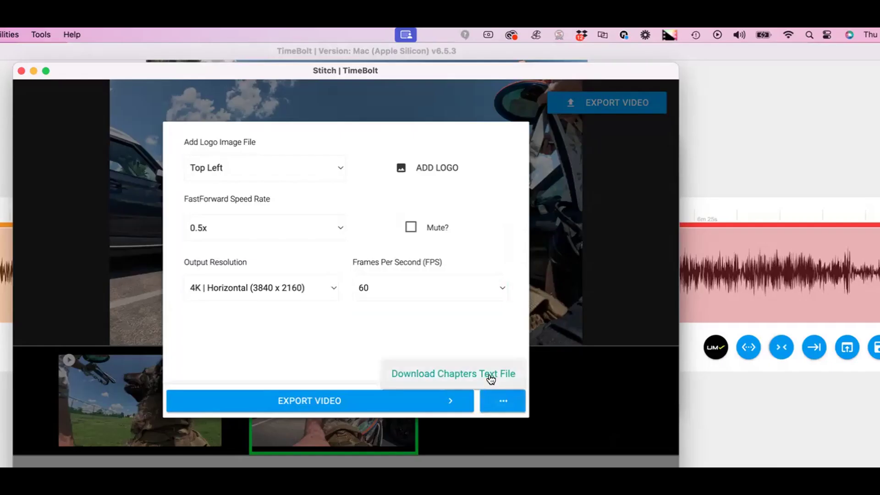
left_click(491, 376)
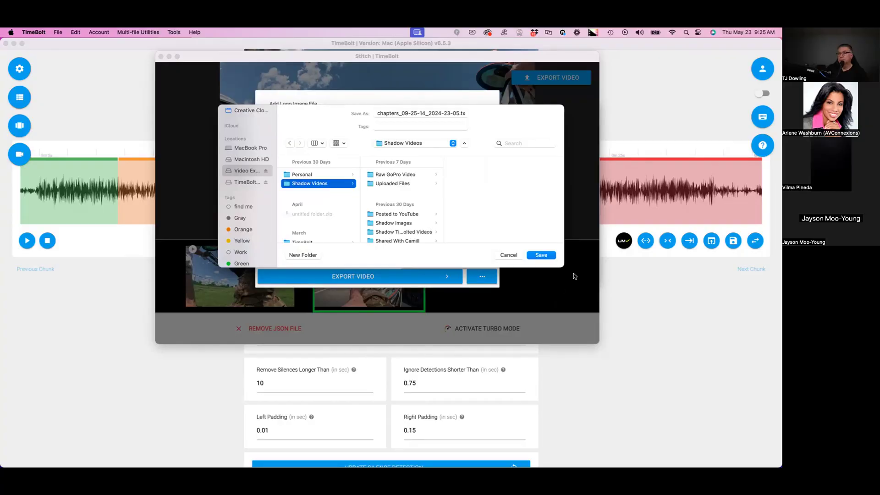
left_click(509, 255)
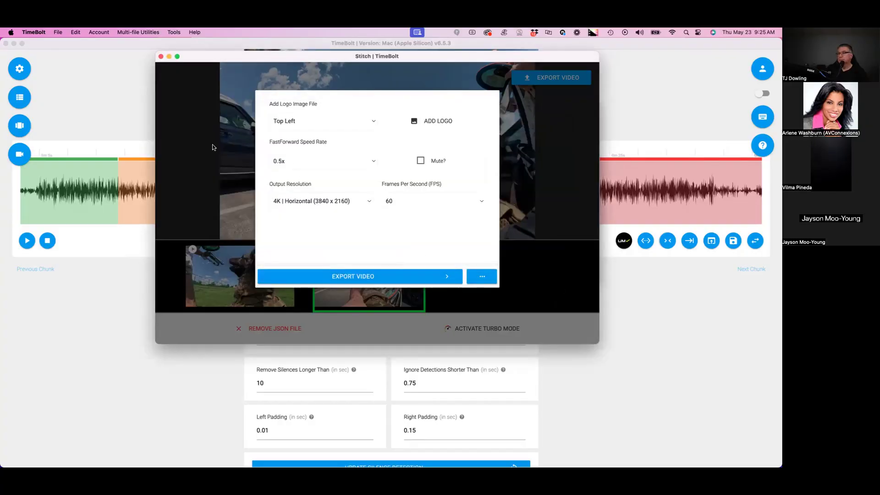
- Leave the Stitch window and place the playhead at about 6m 10s on the episode's timeline
left_click(181, 131)
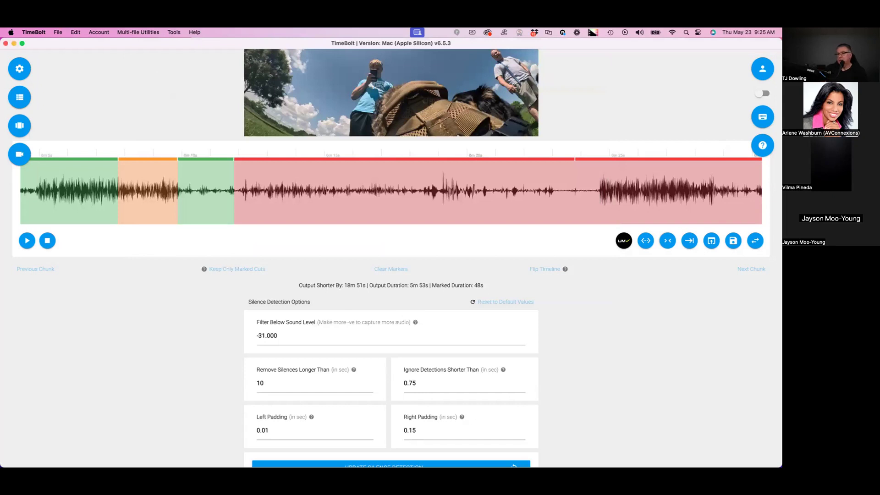
scroll(198, 392, "up", 4)
left_click(188, 355)
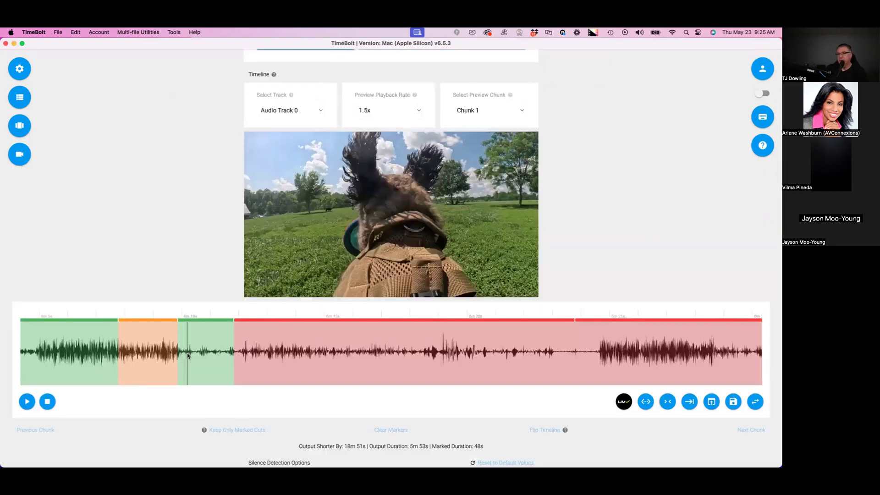
scroll(187, 353, "left", 10)
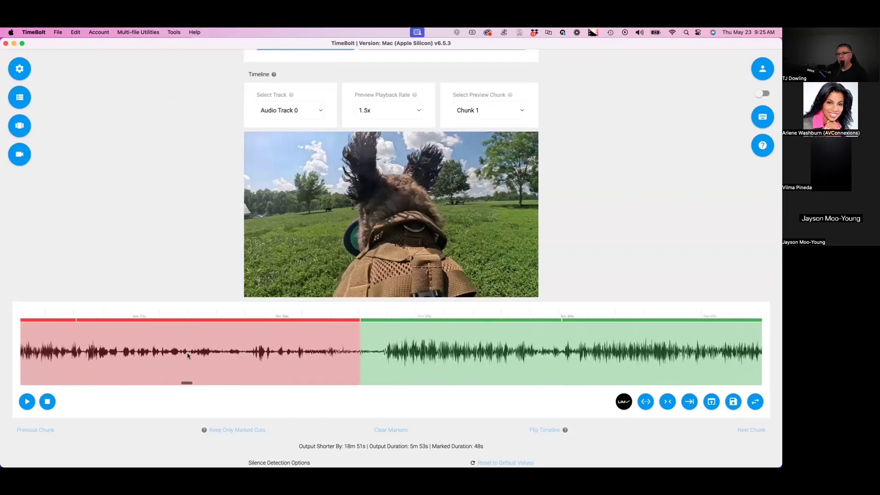
scroll(187, 353, "left", 10)
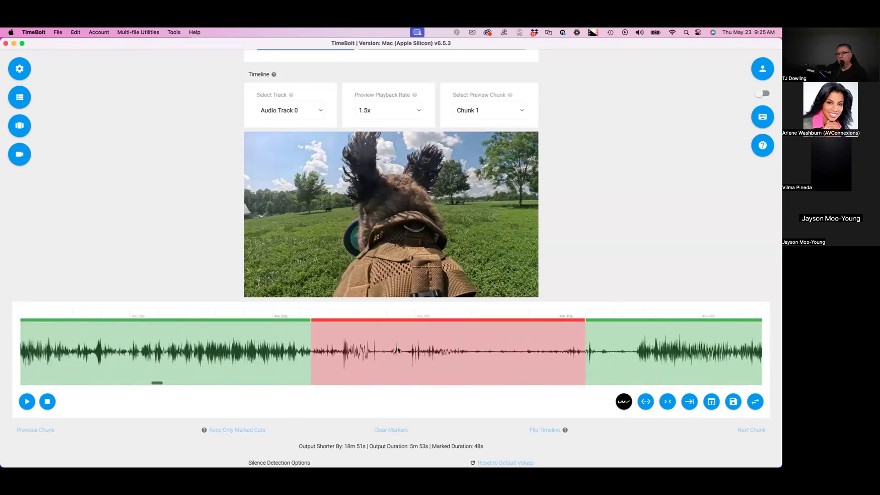
scroll(398, 350, "left", 10)
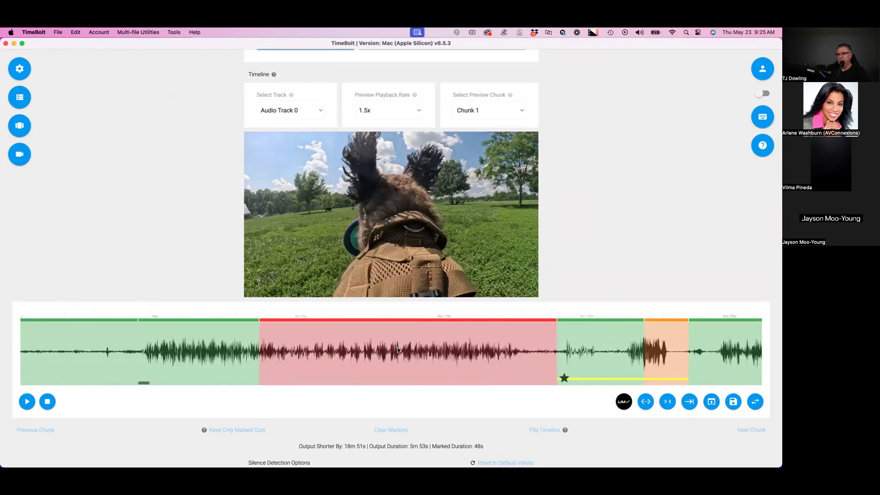
scroll(398, 351, "left", 5)
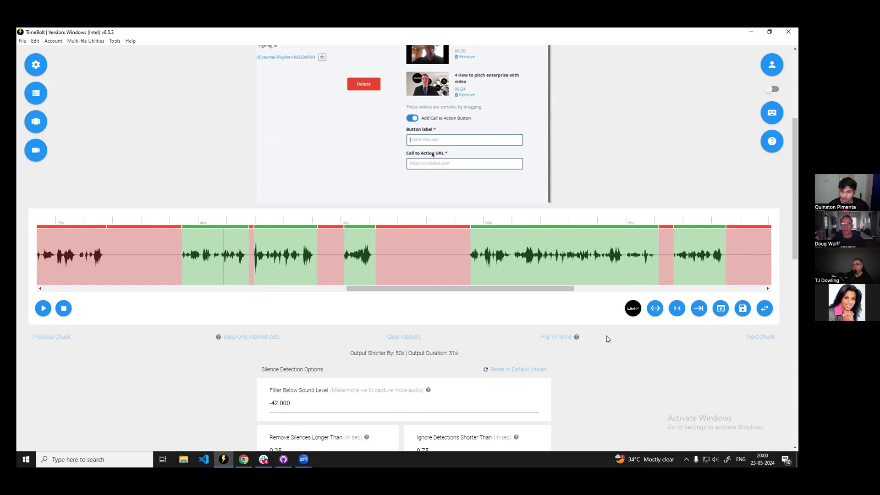
scroll(608, 339, "down", 1)
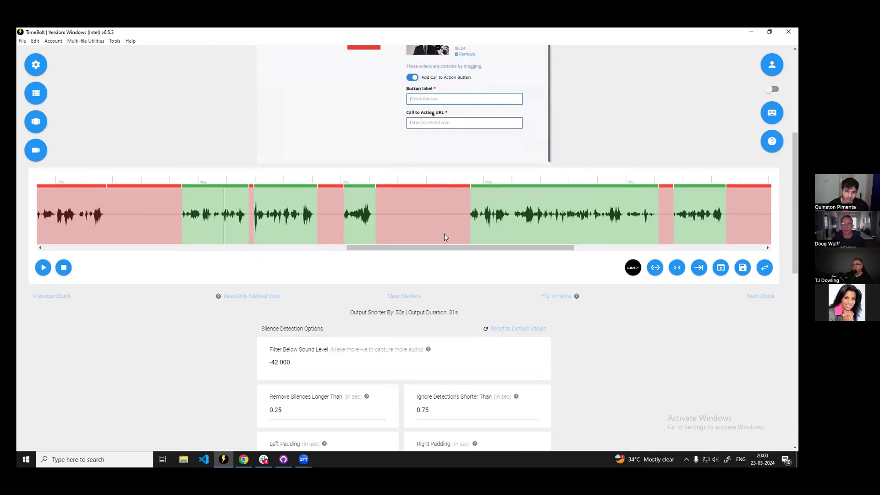
left_click_drag(430, 248, 254, 248)
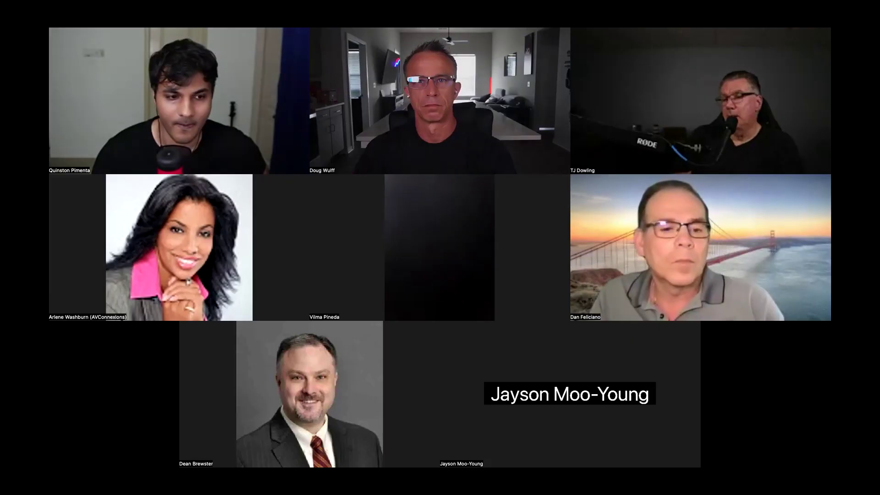
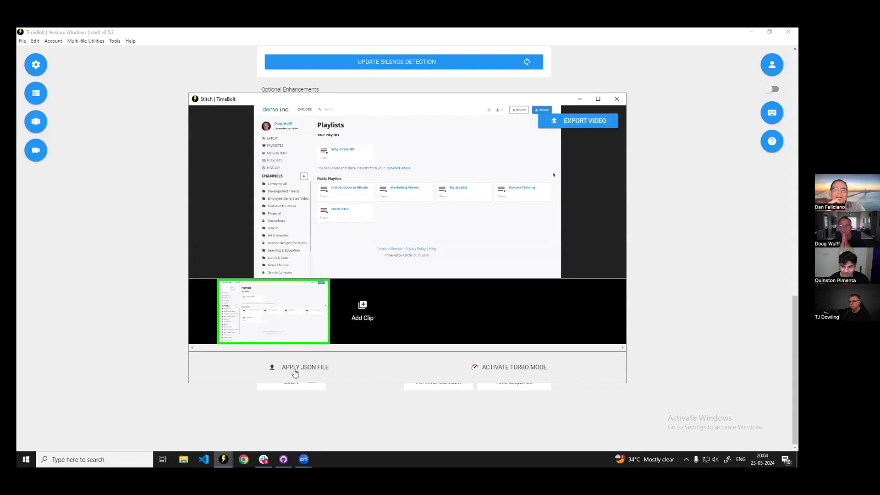
- Apply a JSON file to the first stitch clip and add the same Playlists video twice more with a JSON file applied
double_click(314, 229)
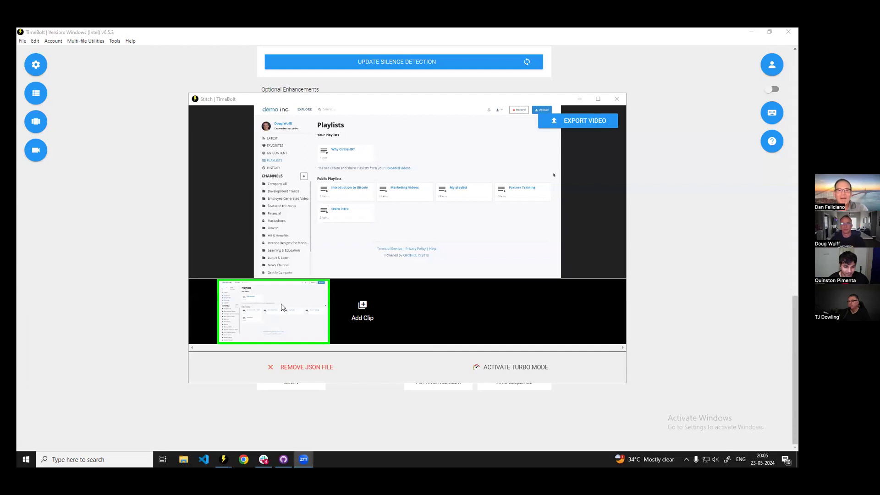
left_click(366, 311)
double_click(293, 280)
left_click(321, 367)
double_click(275, 265)
left_click(489, 306)
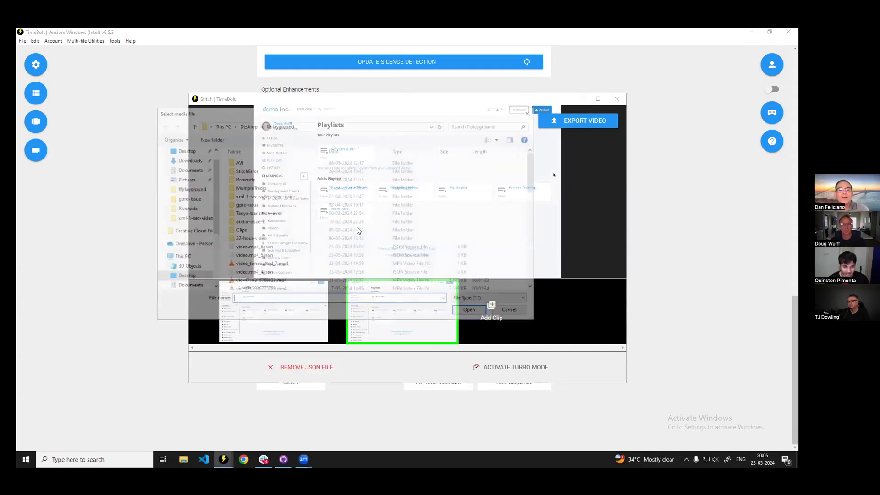
double_click(288, 243)
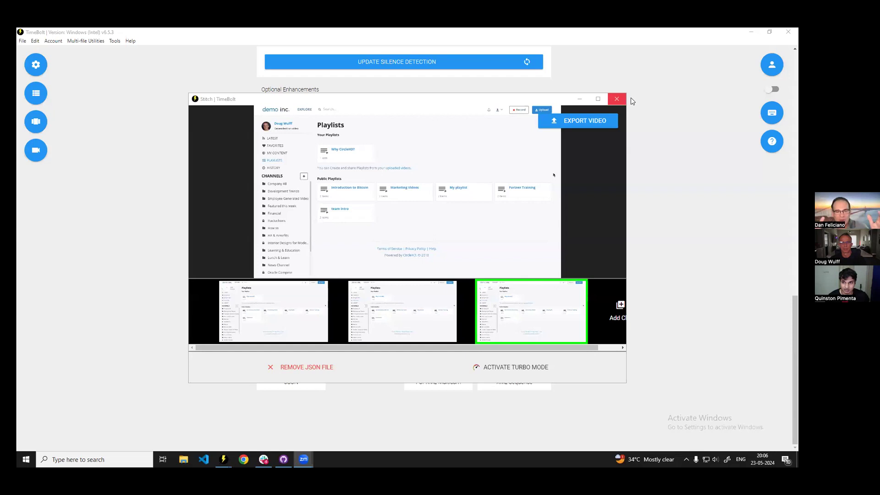
- Discard the stitch, reset the project and load video.mp4 from the ffplayground folder
left_click(622, 99)
left_click(22, 41)
left_click(40, 72)
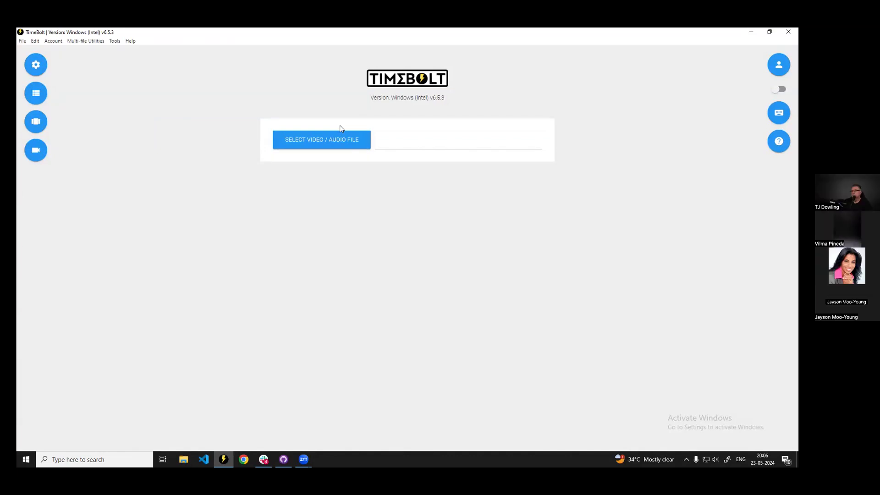
left_click(348, 140)
scroll(206, 213, "down", 2)
double_click(177, 221)
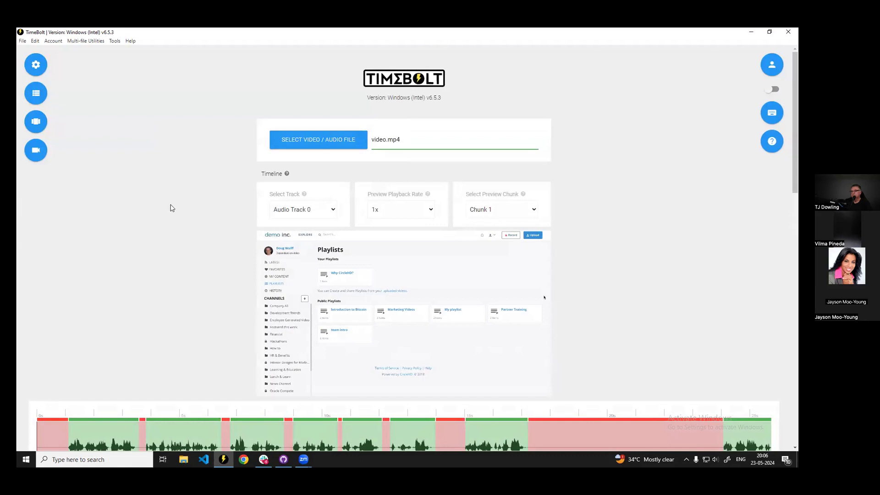
- Export the detected cuts of video.mp4 as a JSON file and dismiss the task queue
scroll(218, 203, "down", 4)
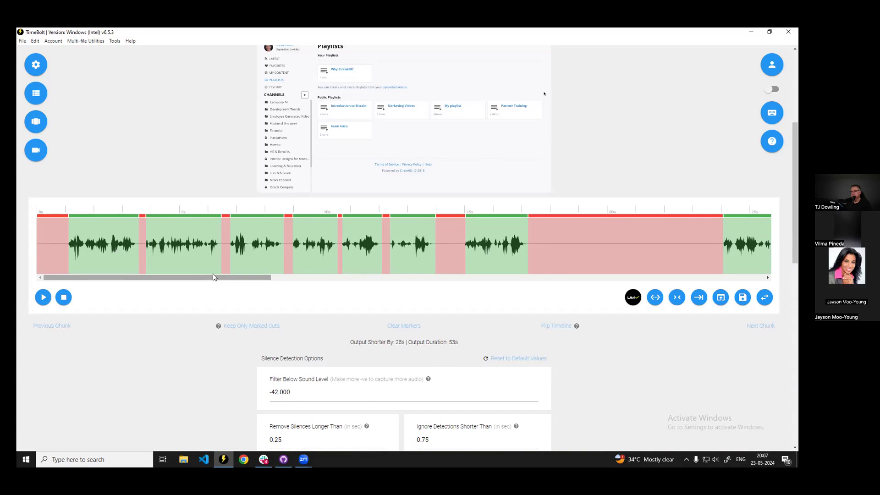
scroll(242, 312, "down", 10)
scroll(226, 334, "up", 6)
scroll(226, 334, "up", 3)
scroll(256, 358, "down", 6)
scroll(287, 378, "down", 3)
left_click(291, 382)
left_click(238, 316)
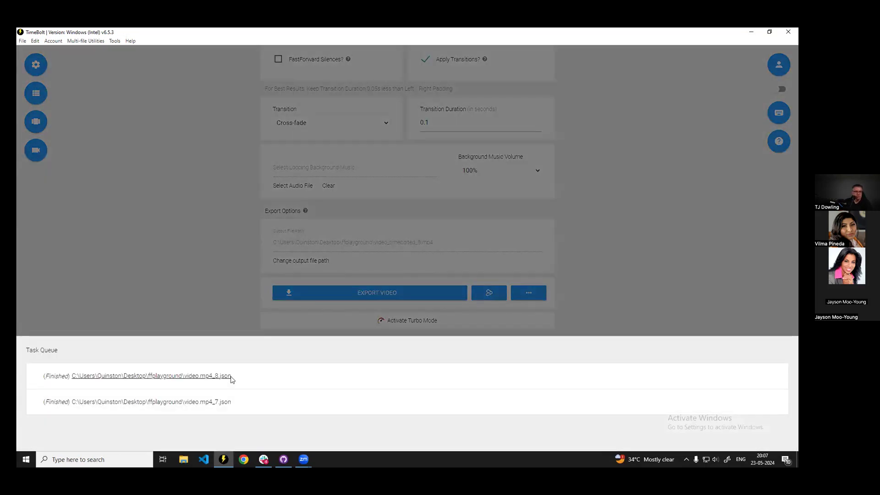
left_click(215, 307)
- Replace the loaded media with strongman.mp4 from the ffplayground folder
scroll(214, 312, "up", 10)
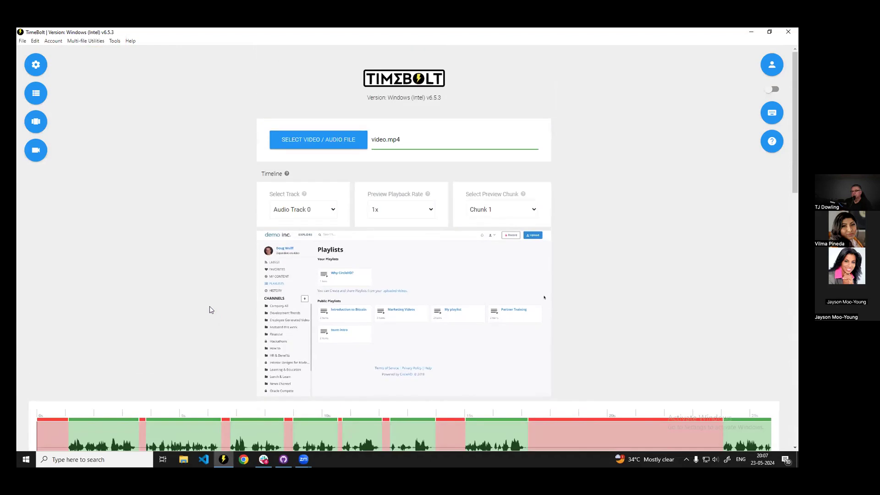
left_click(326, 144)
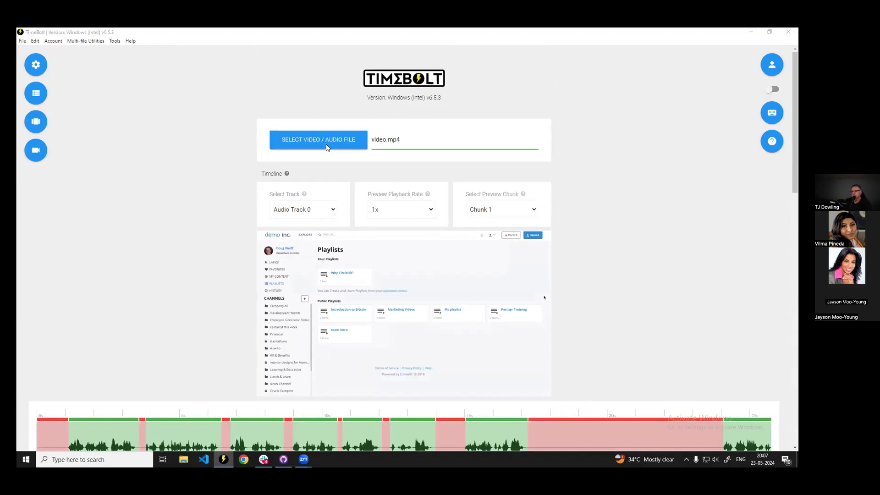
scroll(198, 201, "down", 10)
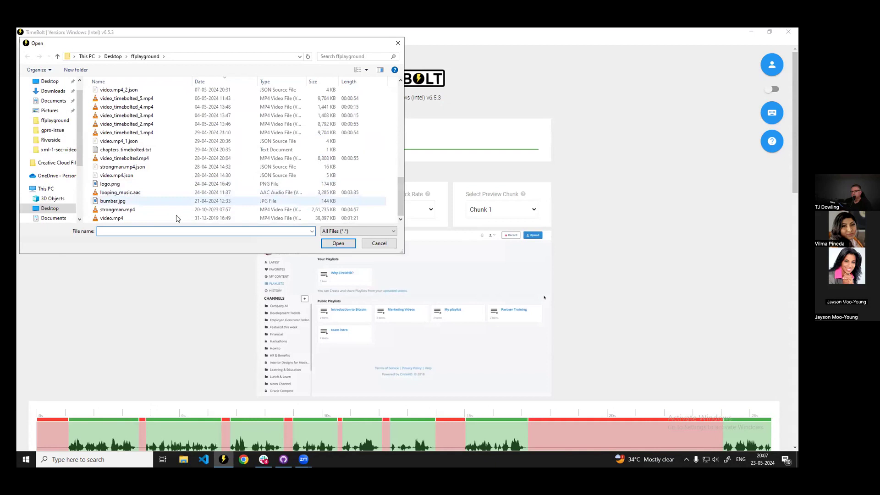
left_click(183, 209)
left_click(338, 243)
- Export the detected cuts of strongman.mp4 as a JSON file and dismiss the task queue
scroll(161, 206, "down", 5)
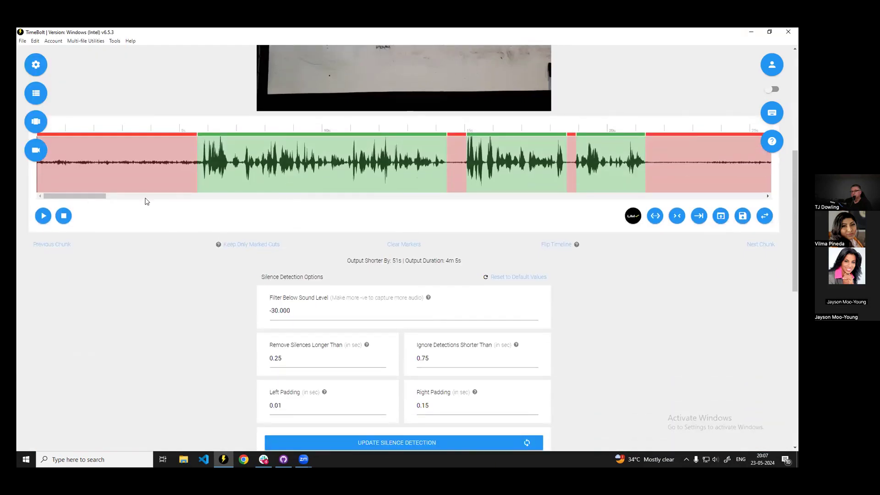
scroll(343, 206, "down", 3)
scroll(198, 248, "down", 10)
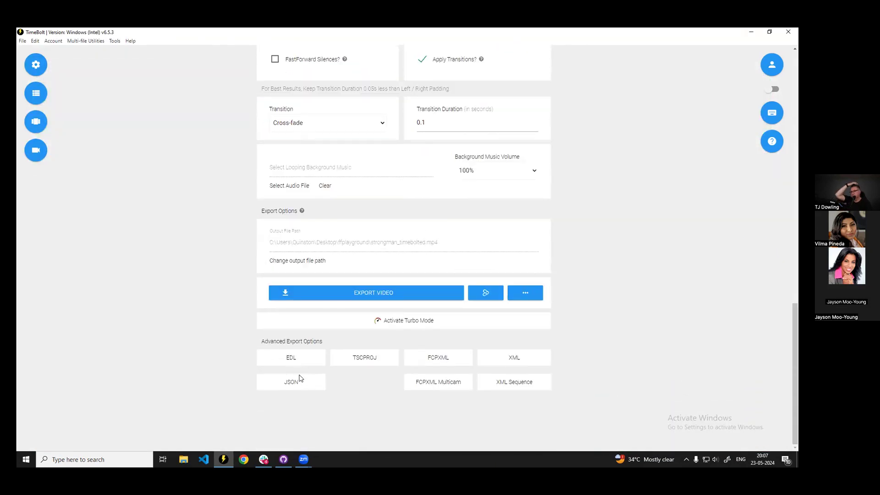
left_click(299, 376)
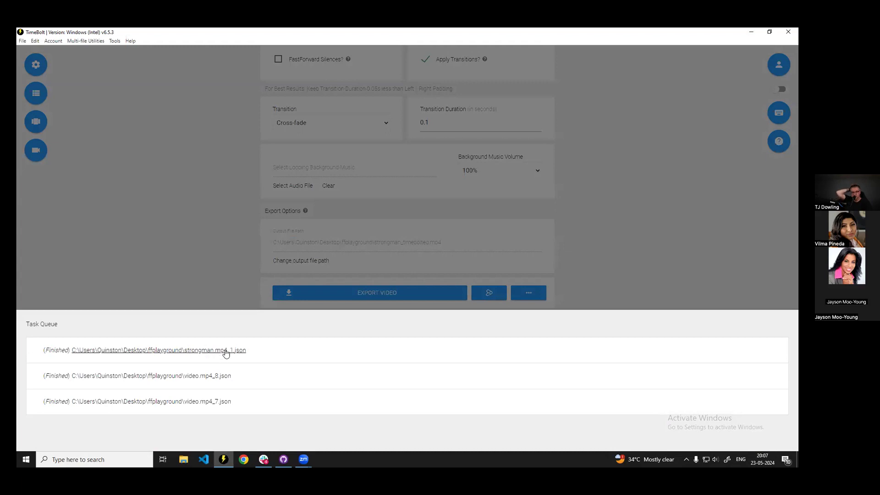
left_click(193, 270)
- Start a new stitch with the video.mp4 and strongman.mp4 clips and move the strongman clip to the front
scroll(163, 250, "up", 5)
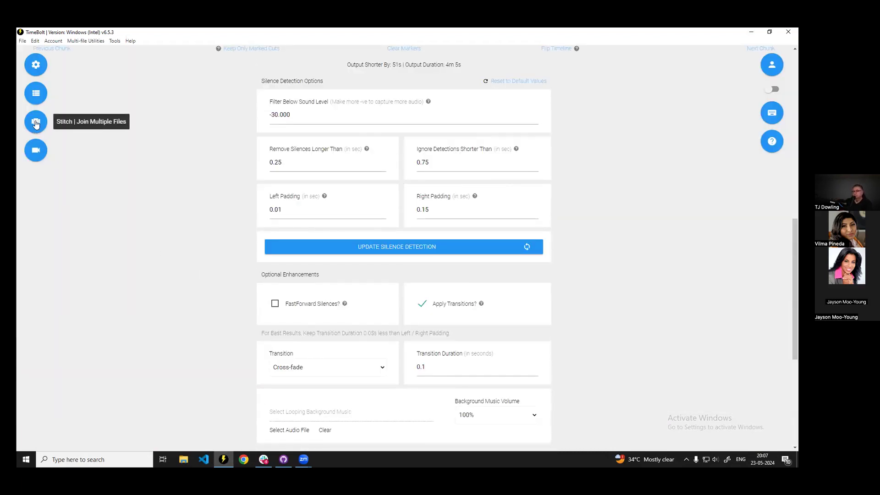
left_click(93, 41)
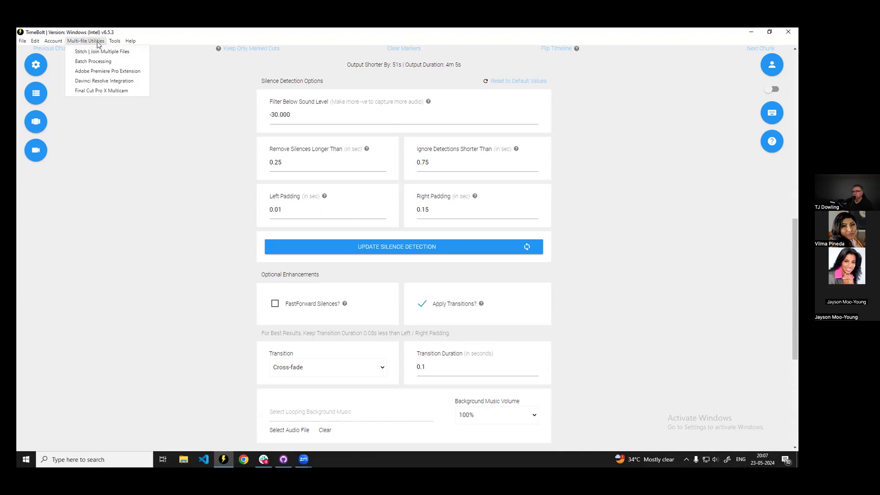
left_click(103, 51)
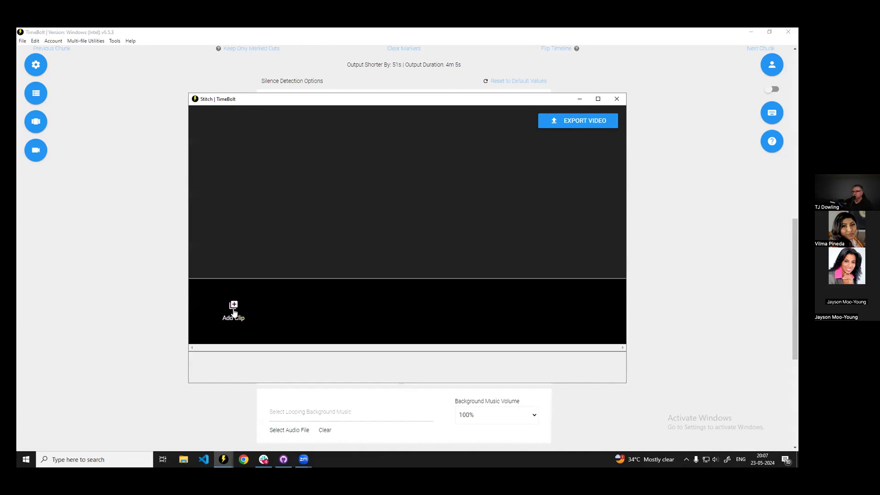
left_click(183, 460)
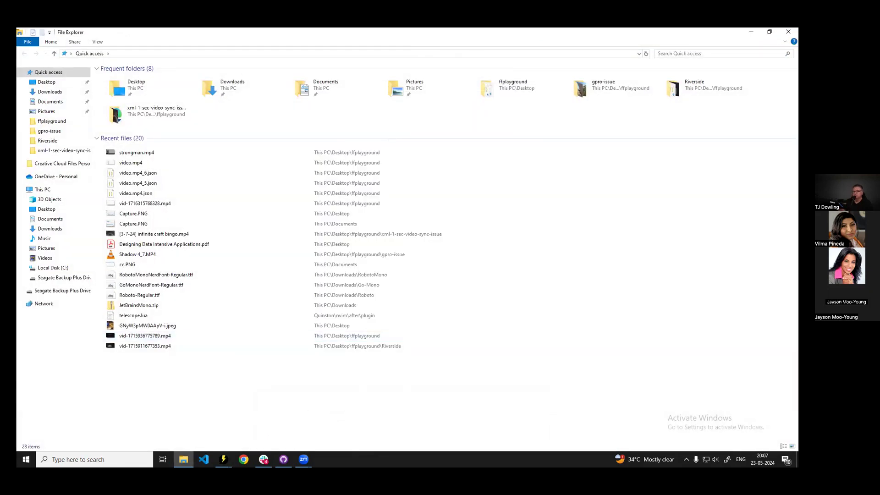
key("alt+Tab")
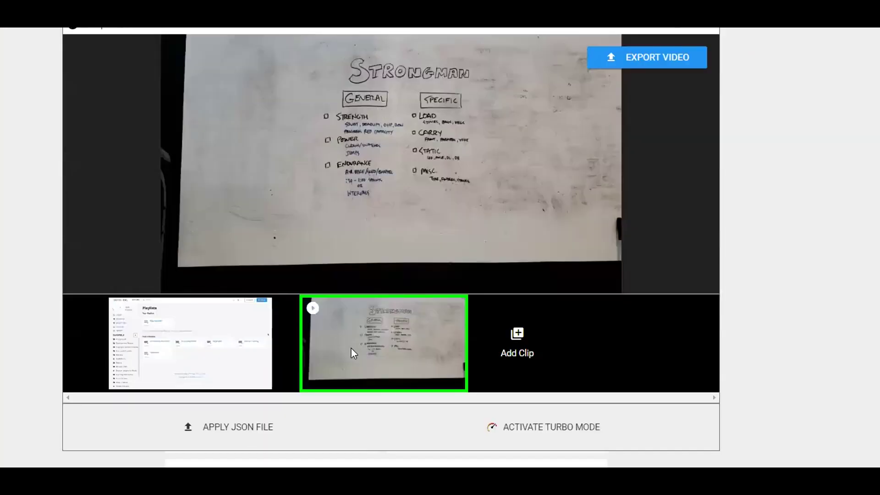
left_click_drag(373, 345, 276, 391)
left_click(378, 319)
- Apply strongman.mp4_1.json to the strongman clip in the stitch
left_click(274, 307)
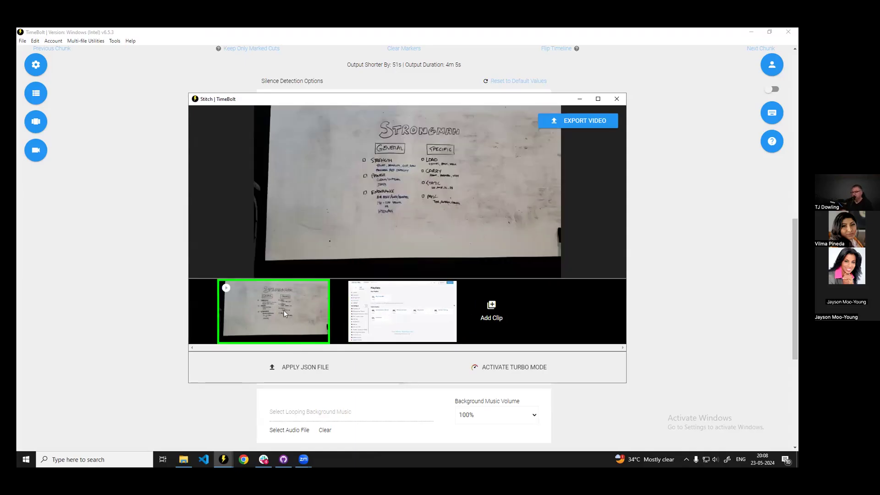
left_click(306, 369)
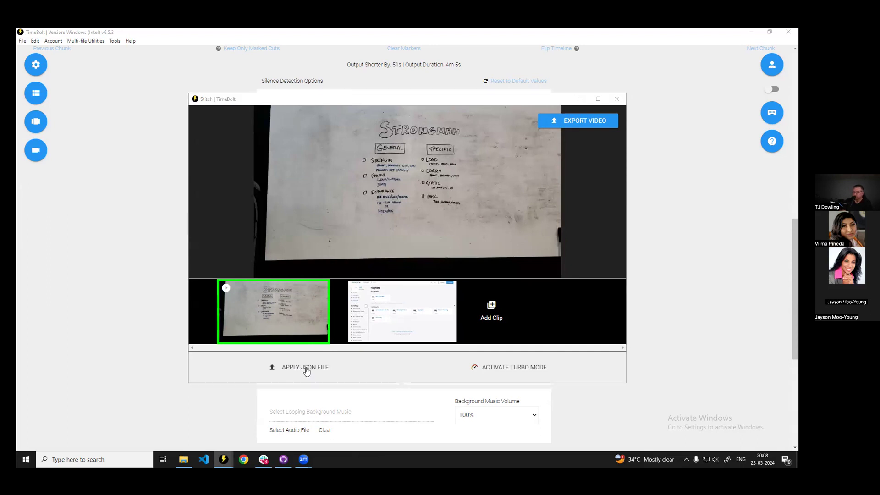
scroll(150, 136, "down", 2)
left_click(120, 134)
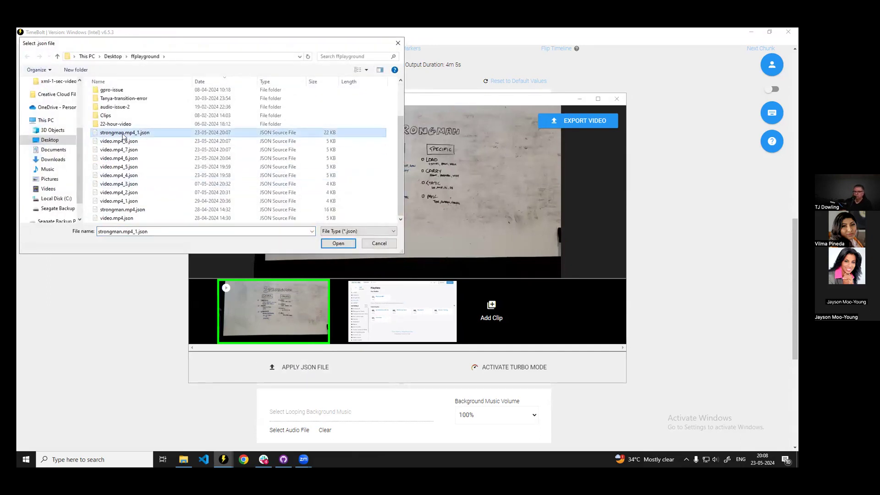
key("Return")
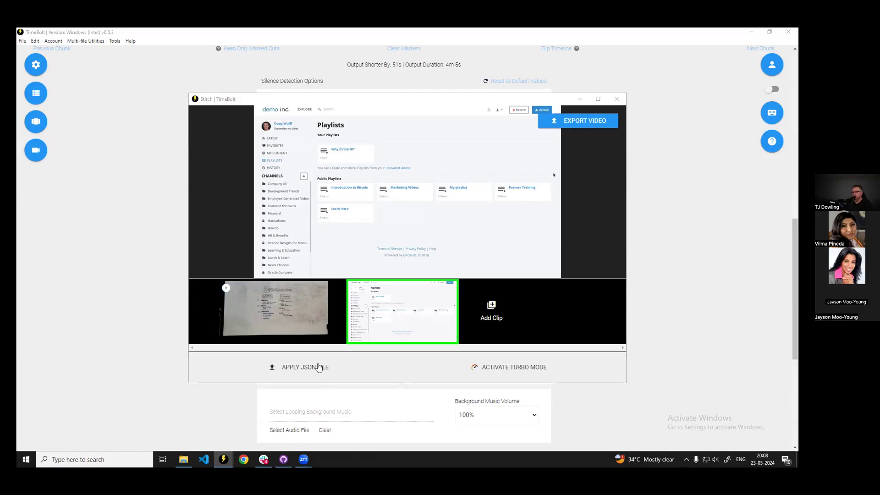
- Apply video.mp4_8.json to the second stitch clip, video.mp4
left_click(248, 461)
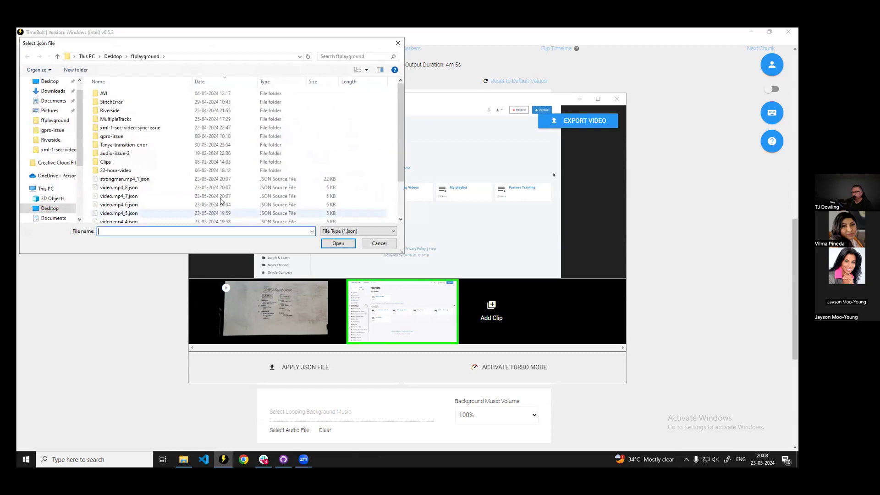
scroll(113, 145, "down", 2)
left_click(124, 142)
left_click(351, 246)
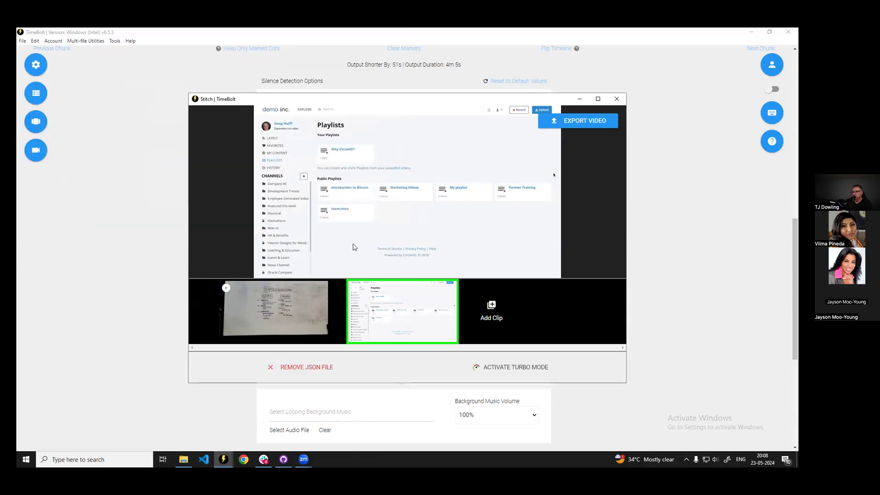
- Check that both stitch clips have a JSON file applied and review the export settings without exporting
left_click(299, 308)
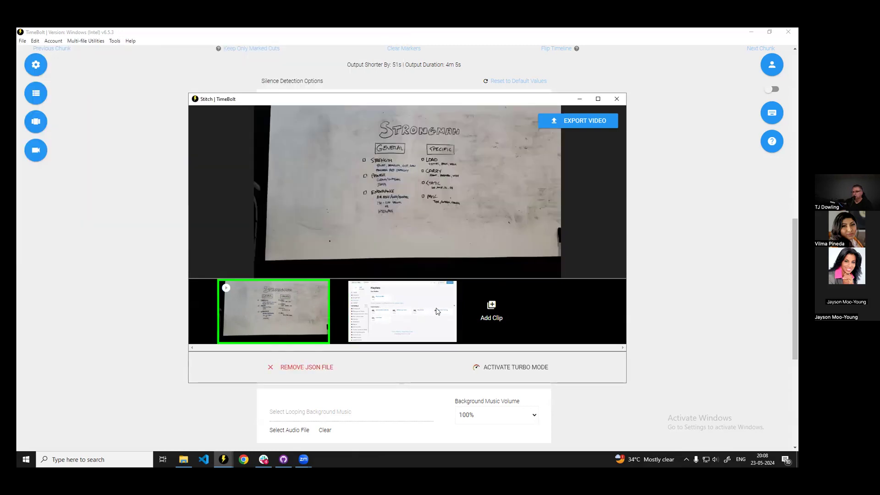
left_click(438, 311)
left_click(576, 125)
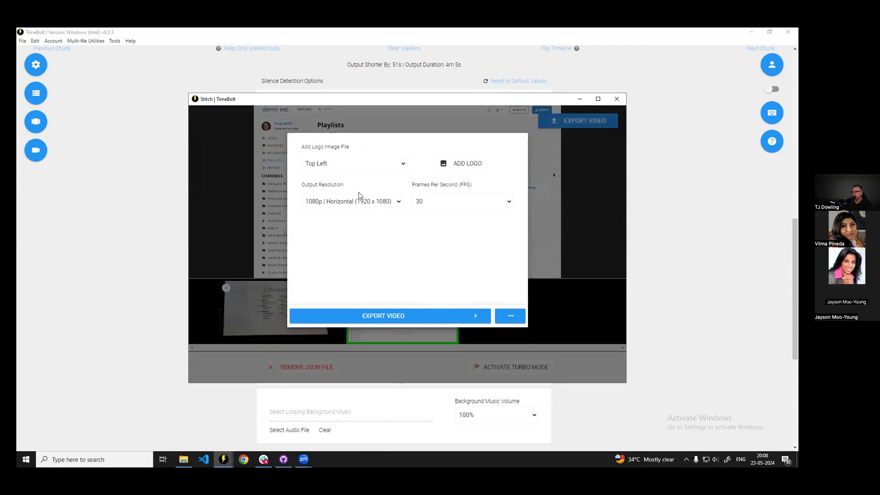
key("Escape")
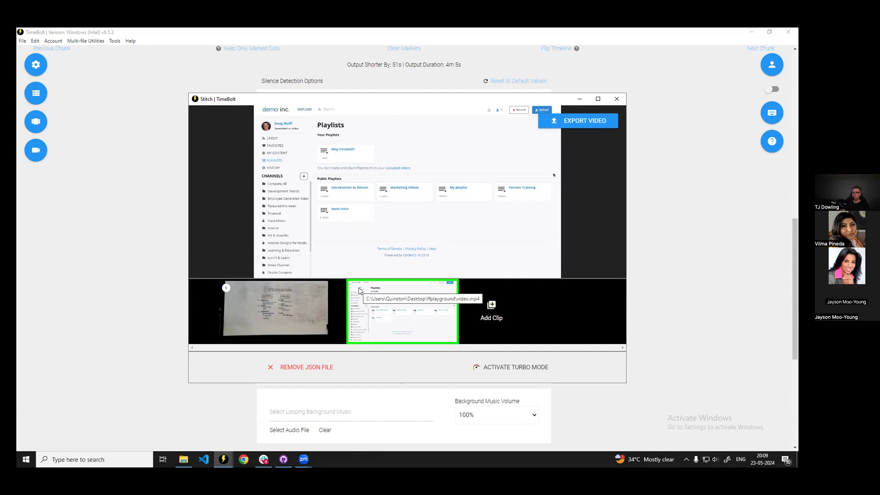
left_click(615, 100)
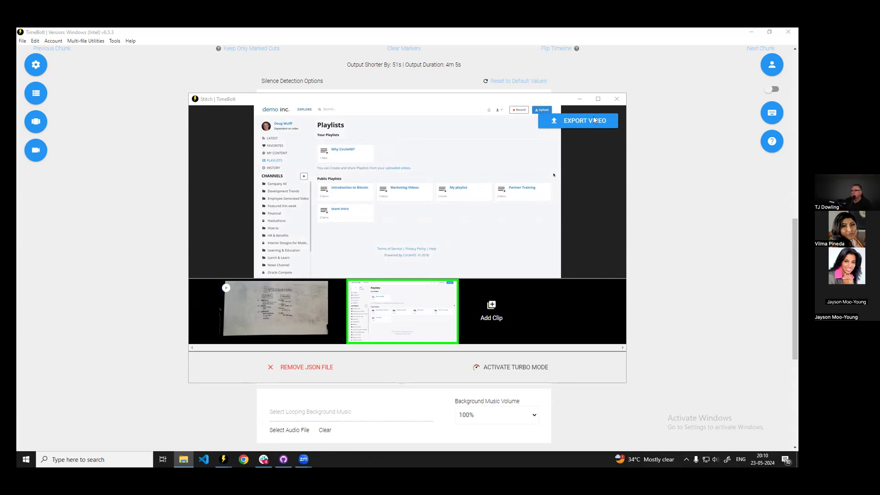
- Close the Stitch window, then switch to DaVinci Resolve and open Untitled Project
left_click(616, 99)
scroll(200, 303, "up", 2)
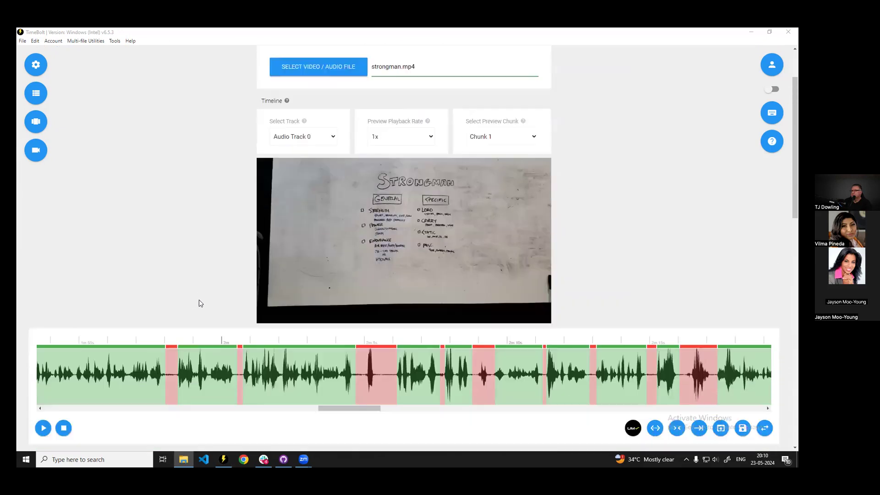
scroll(200, 303, "down", 3)
left_click_drag(137, 318, 106, 320)
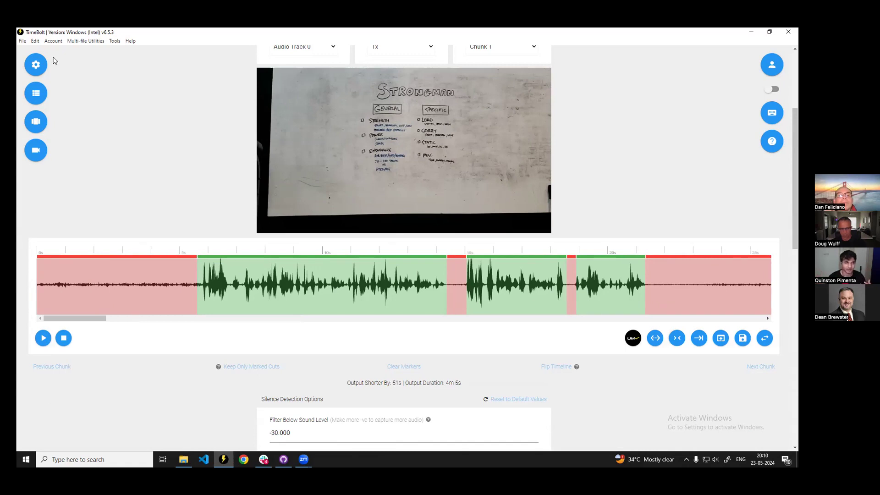
left_click(87, 42)
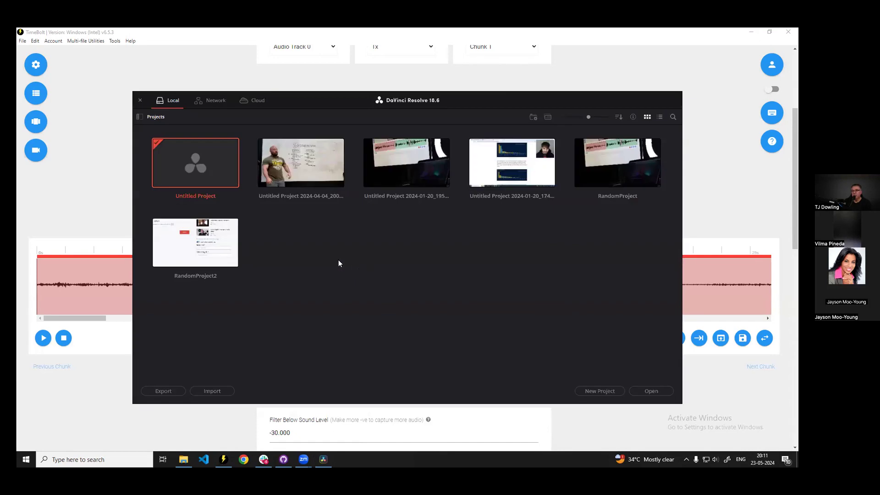
double_click(173, 184)
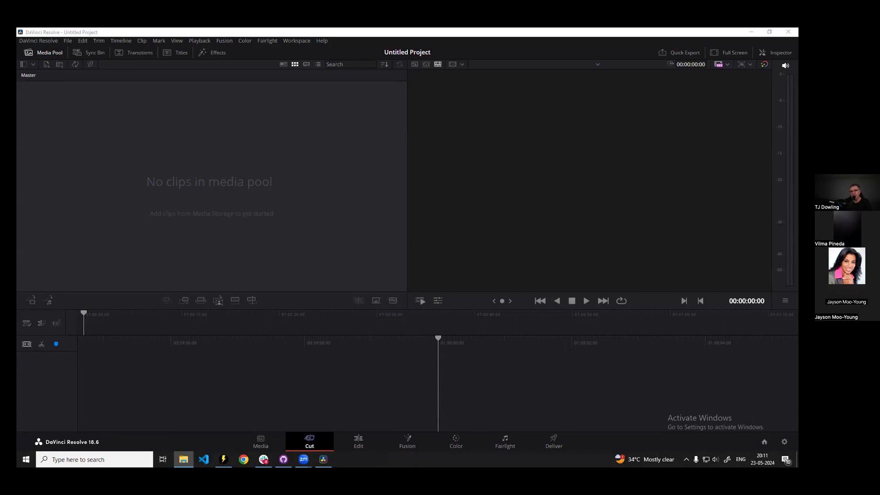
- Switch to Chrome, search the web for "davinci resolve" and open Blackmagic's DaVinci Resolve product page
key("alt+Tab")
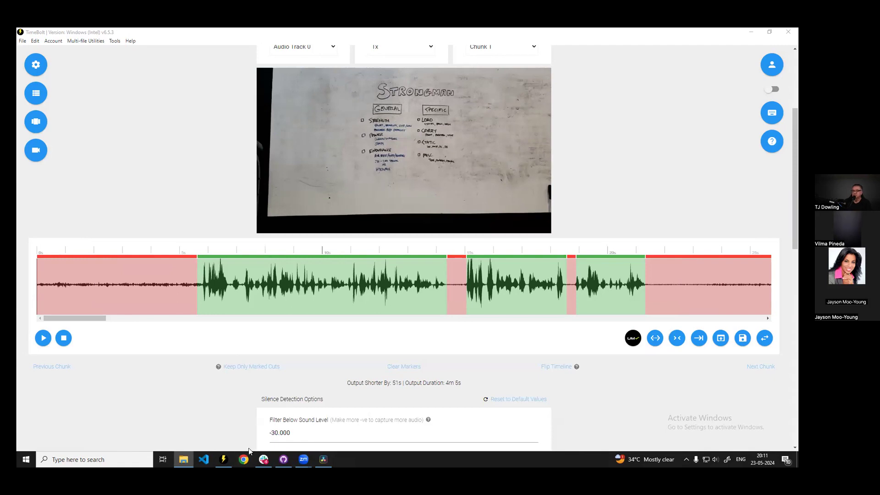
key("alt+Tab")
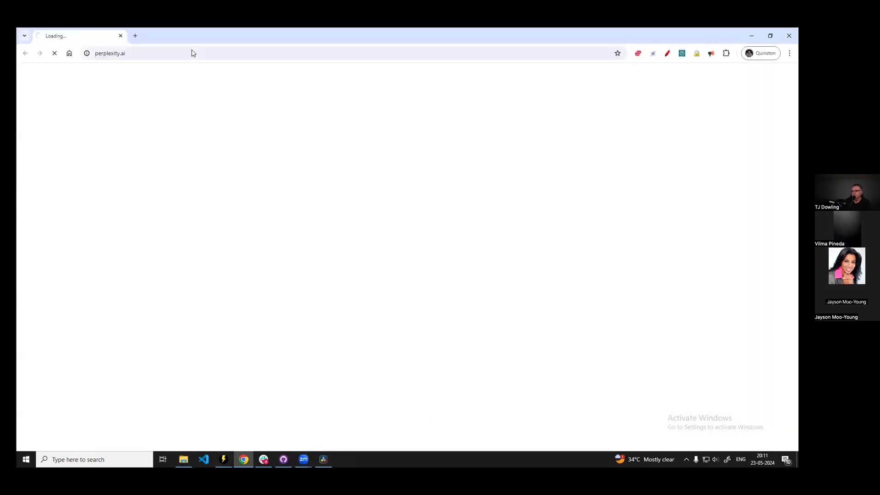
left_click(140, 53)
type("davinci resolve")
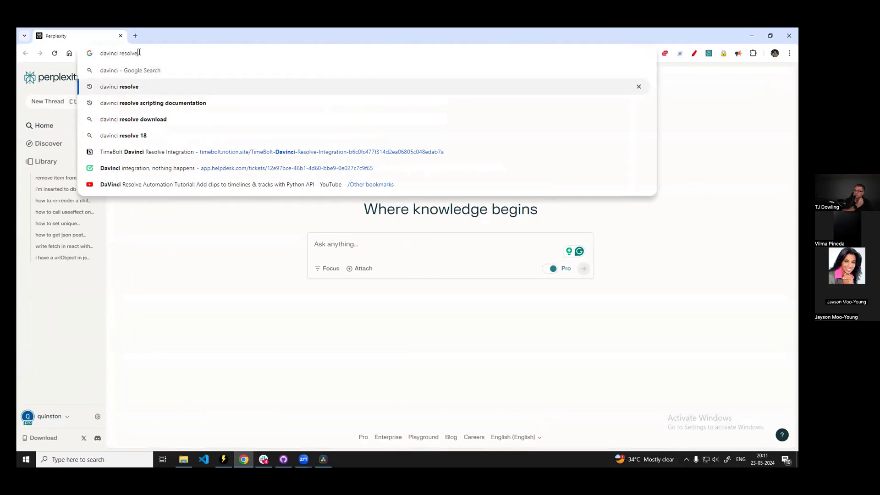
key("Return")
left_click(145, 165)
- Look at audio.wav and video.mp4 in File Explorer's video-audio folder, then at the download options on the DaVinci Resolve page
key("alt+Tab")
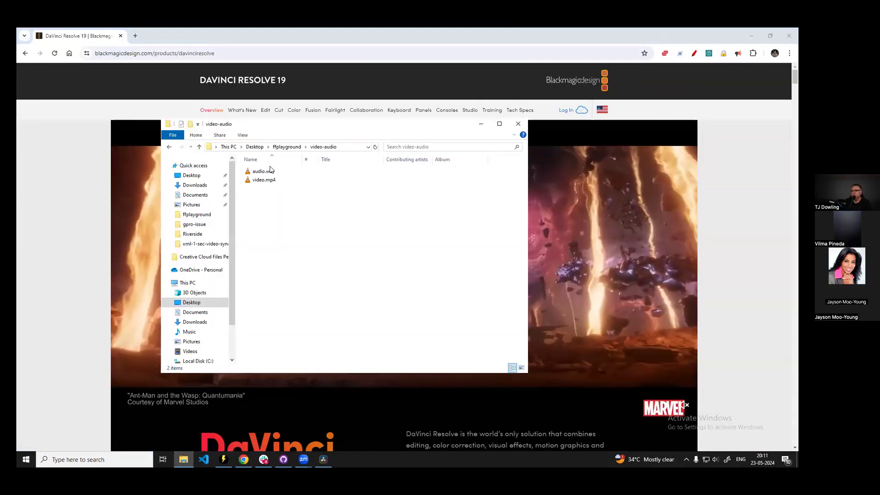
left_click(273, 180)
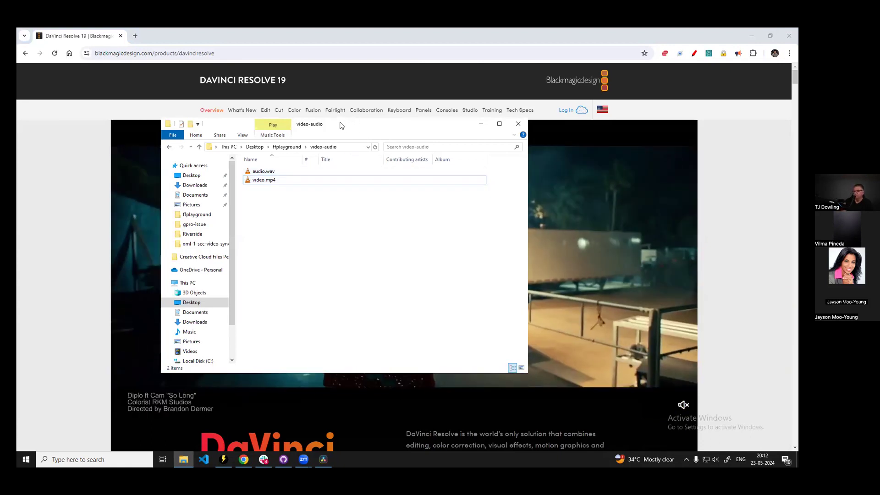
key("alt+Tab")
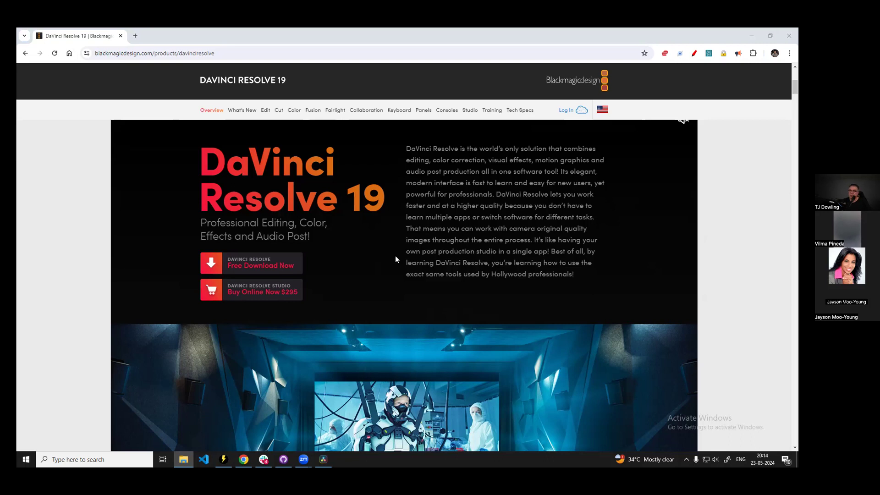
- Load audio.wav from the video-audio folder into TimeBolt and check the silence cuts along its timeline
key("alt+Tab")
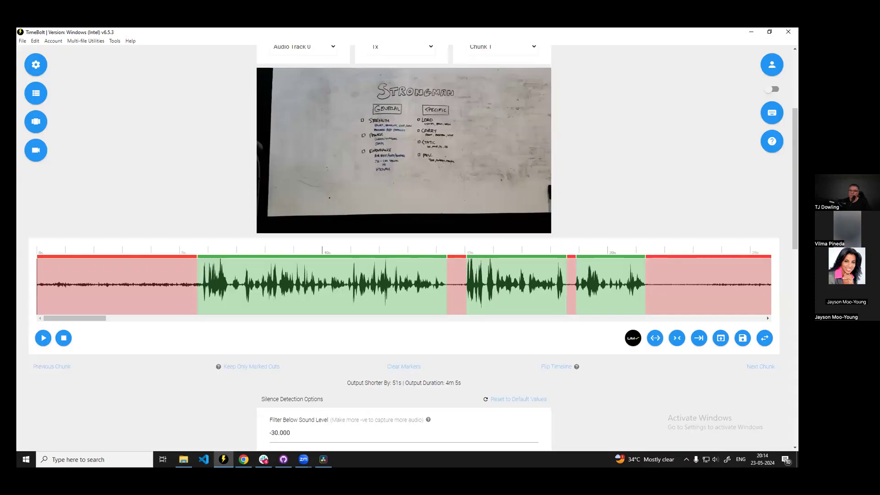
key("alt+Tab")
left_click(188, 122)
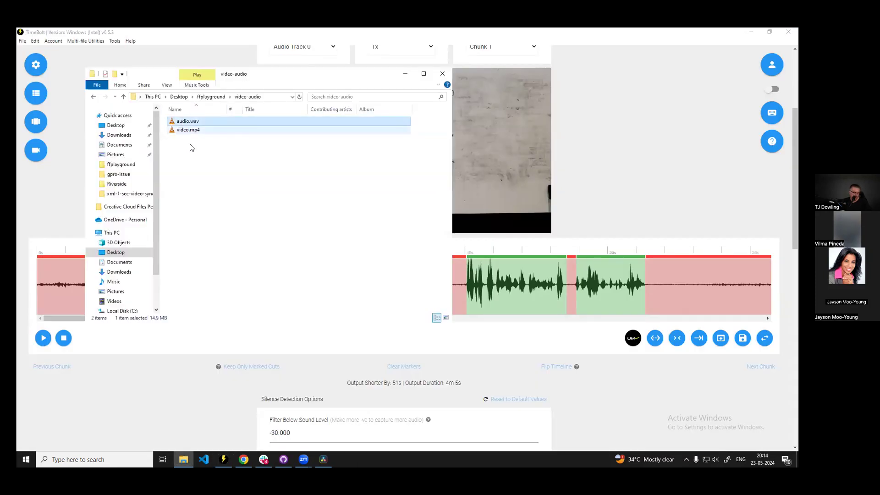
left_click_drag(193, 124, 562, 199)
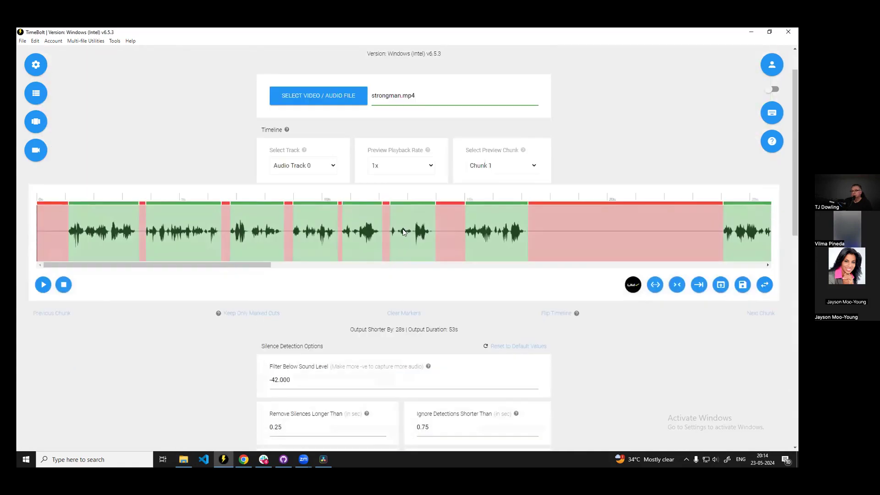
left_click_drag(324, 308, 632, 309)
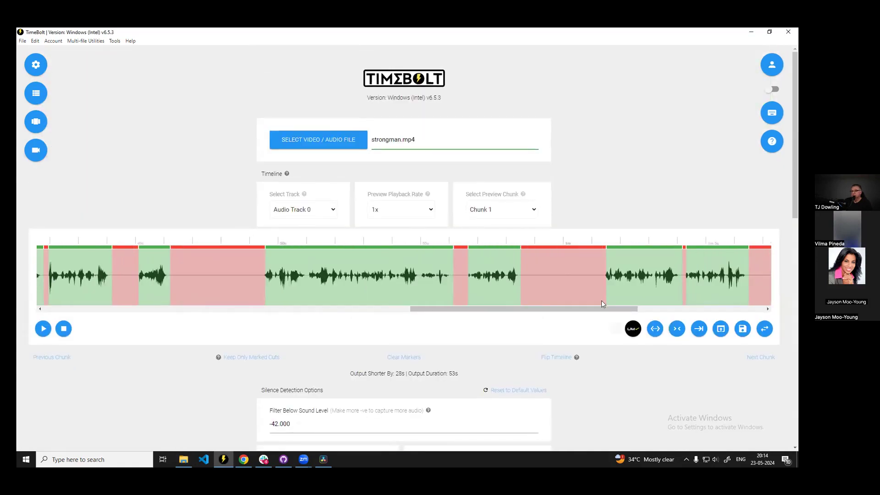
- Export the audio.wav cuts as an FCPXML file and check the task queue
left_click(633, 328)
left_click(503, 305)
scroll(458, 394, "down", 10)
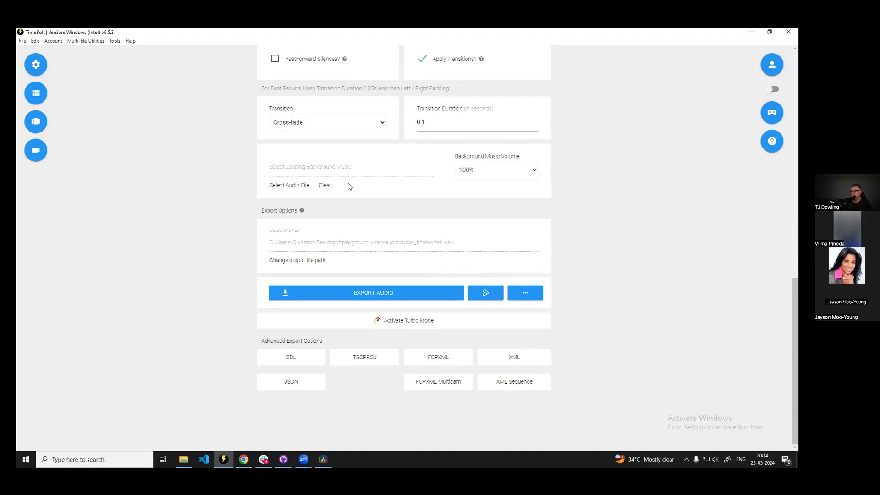
left_click(360, 146)
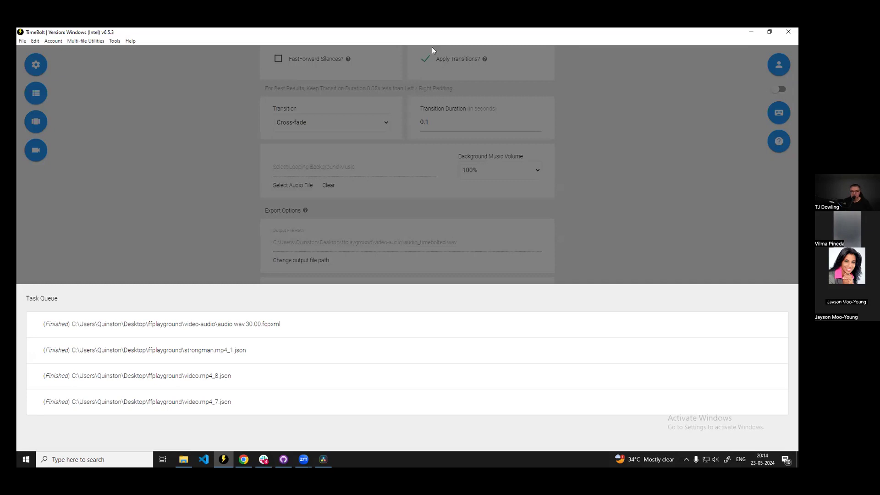
left_click(124, 204)
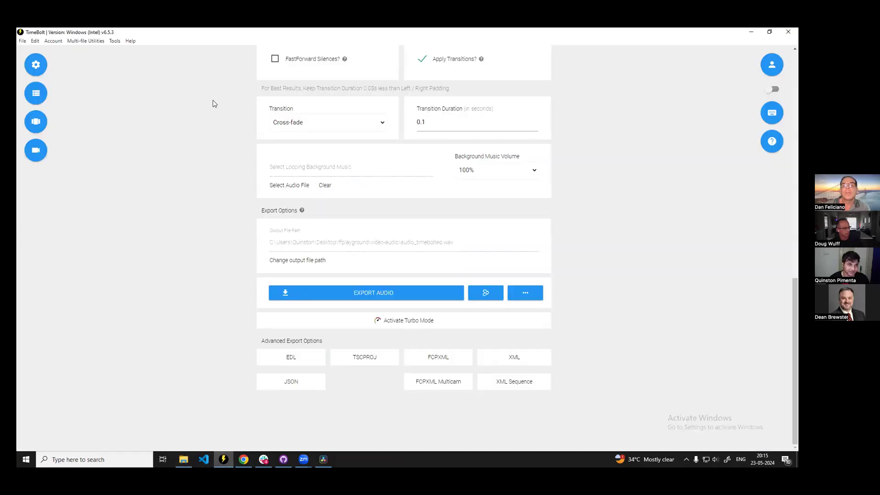
- Open TimeBolt's Davinci Resolve Integration guide, examine its download and installation sections, and close TimeBolt
key("super+Down")
left_click(181, 137)
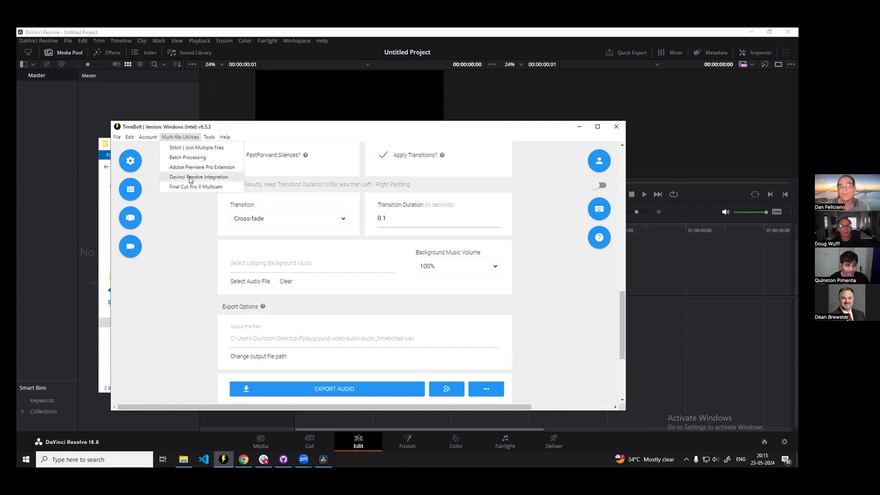
left_click(183, 213)
left_click_drag(306, 134, 347, 139)
left_click(224, 142)
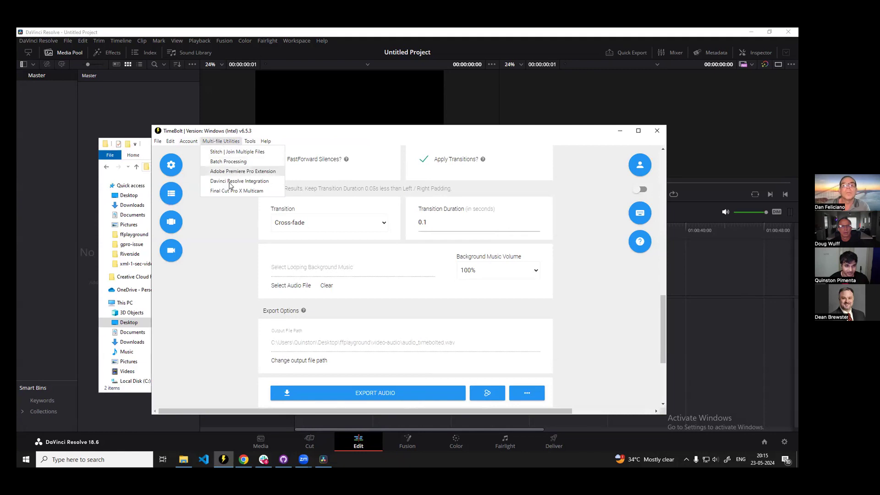
left_click(260, 181)
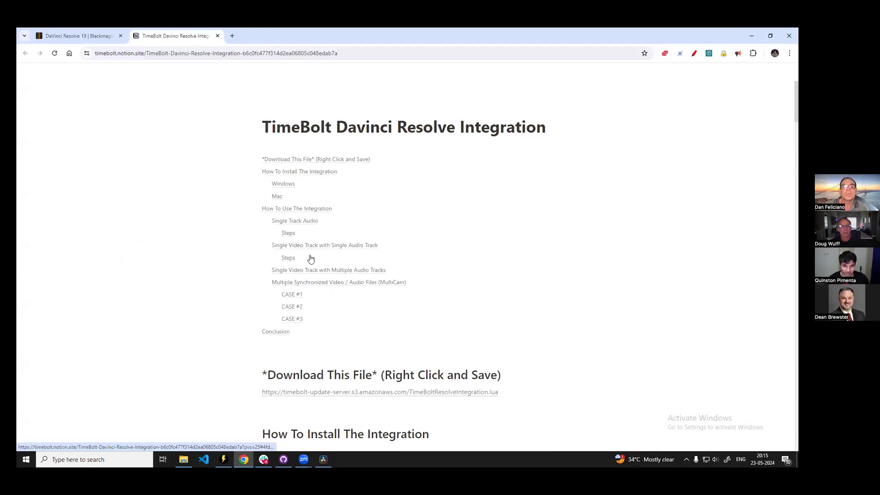
scroll(321, 266, "down", 3)
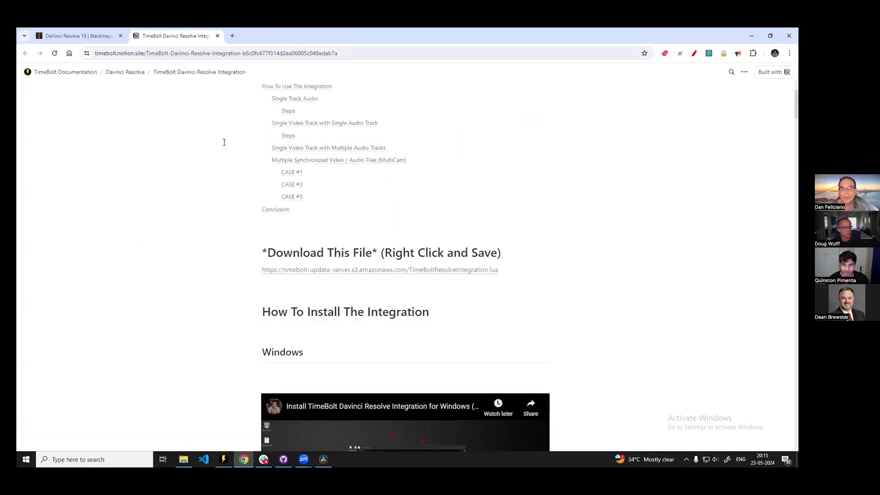
scroll(656, 138, "down", 4)
left_click(658, 130)
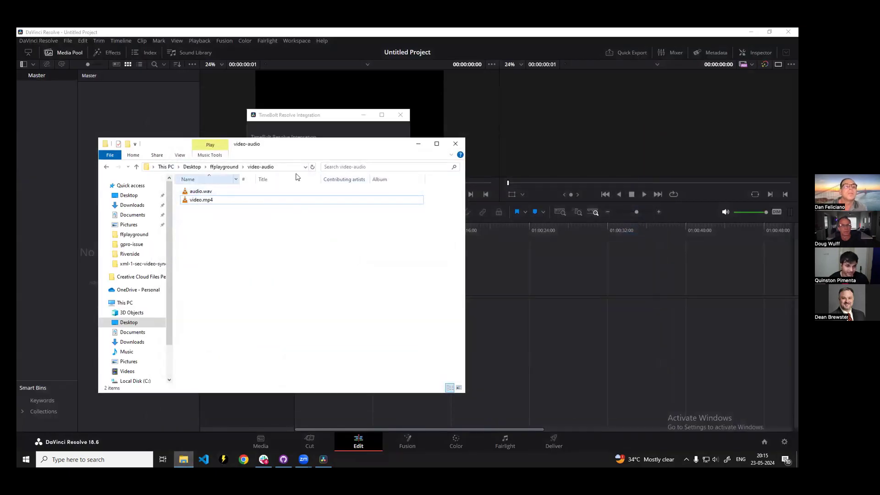
- Import audio.wav and video.mp4 from the video-audio folder into Resolve's media pool without changing the project frame rate
left_click_drag(197, 145, 405, 145)
key("ctrl+a")
left_click_drag(410, 195, 162, 198)
left_click_drag(435, 242, 138, 194)
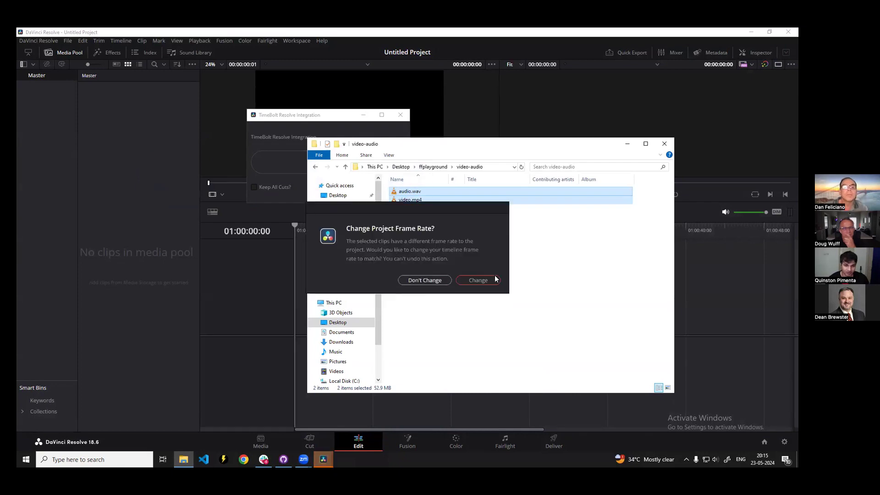
left_click(425, 280)
- Place video.mp4 on V1 and A1 with audio.wav on A2, and auto-align the clips based on waveform
left_click_drag(175, 105, 316, 317)
left_click_drag(105, 104, 330, 380)
left_click_drag(373, 279, 478, 393)
right_click(418, 324)
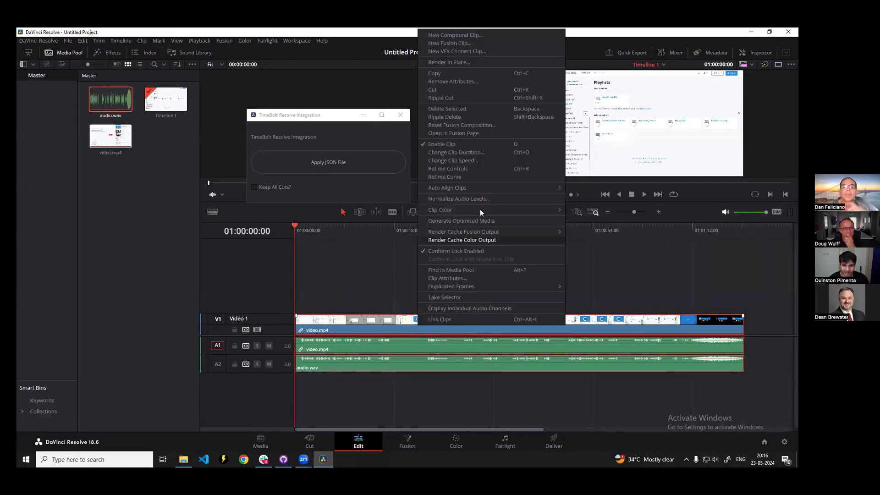
mouse_move(442, 187)
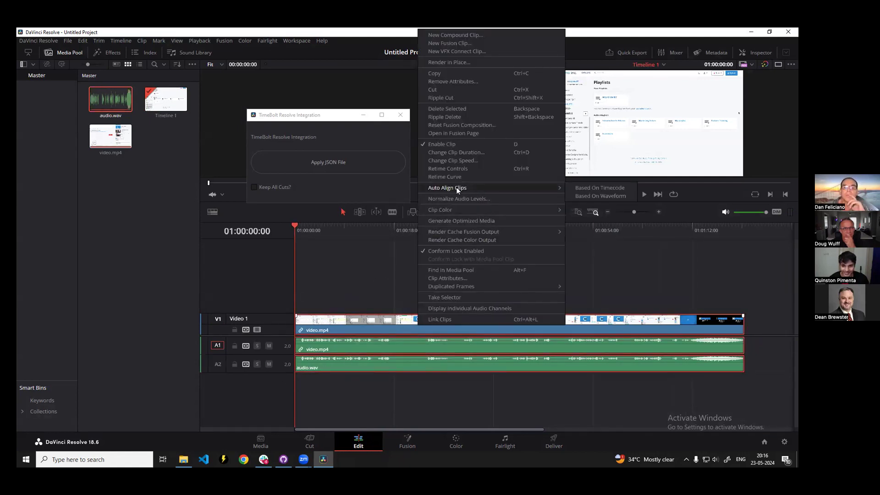
left_click(587, 195)
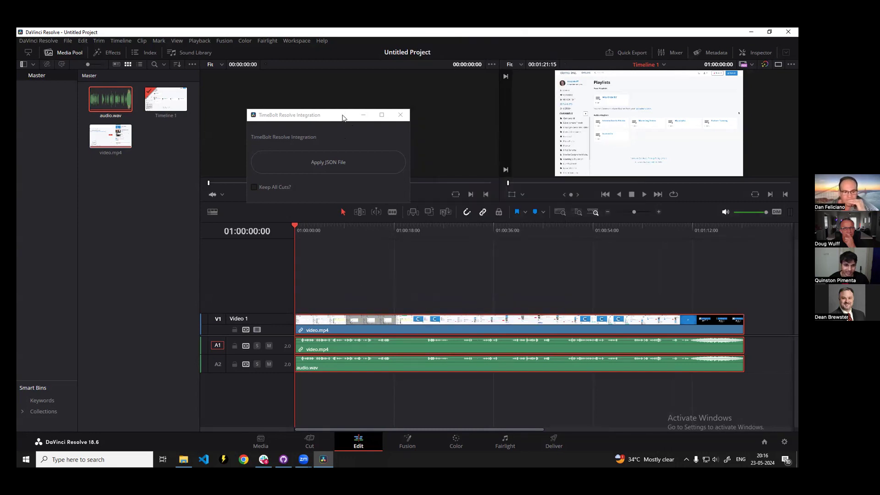
- Switch to the reopened TimeBolt and load audio.wav from the video-audio folder for silence detection
left_click_drag(343, 117, 184, 136)
left_click(224, 459)
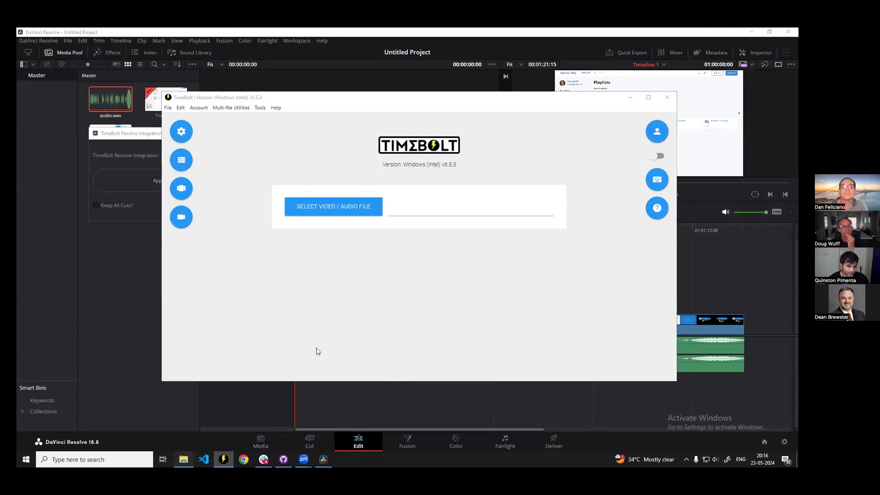
left_click(184, 459)
left_click(184, 459)
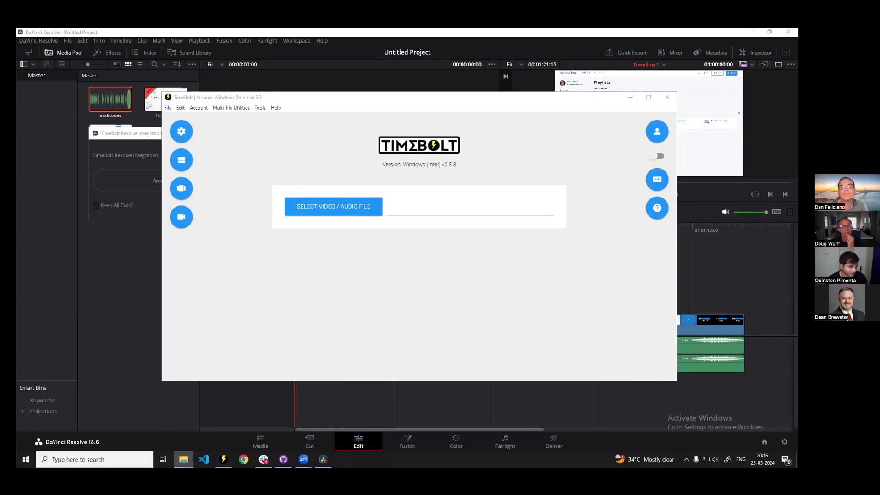
left_click_drag(270, 238, 242, 255)
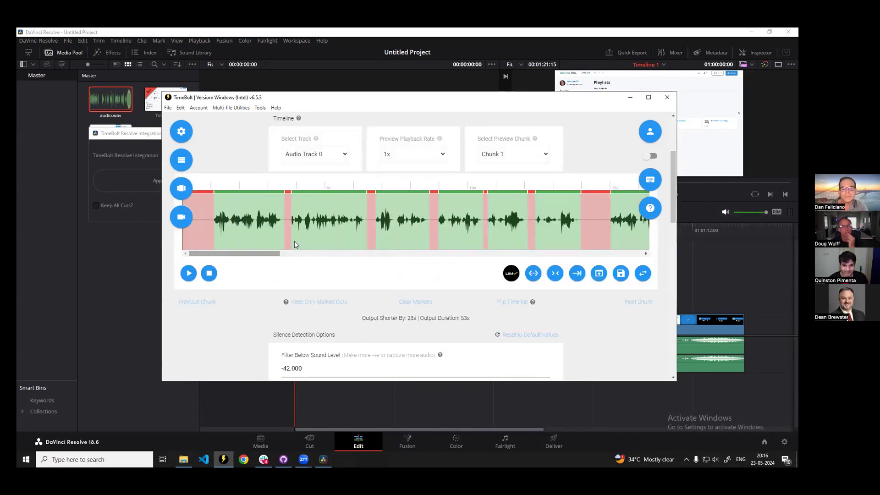
- Cut the section between about 6 and 12 seconds from the audio.wav timeline
left_click(392, 233)
scroll(390, 252, "down", 2)
scroll(390, 252, "up", 2)
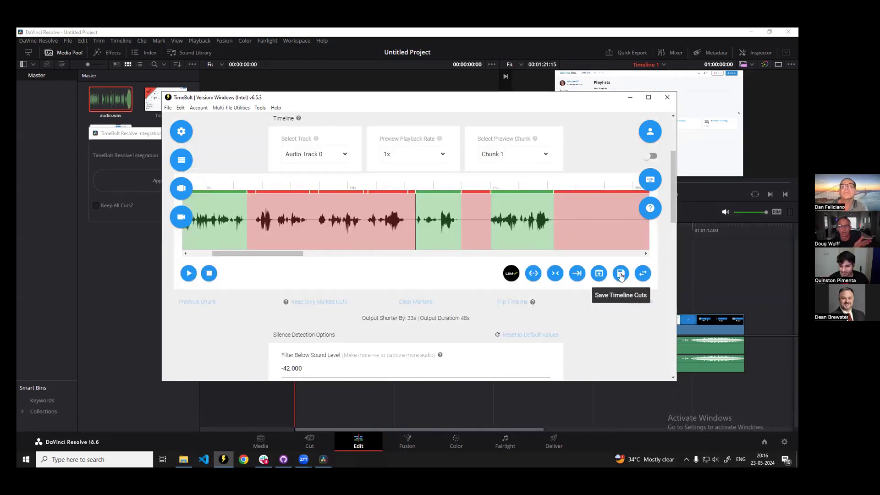
- View the Umcheck options without starting a transcription, and save the timeline cuts for audio.wav
left_click(511, 273)
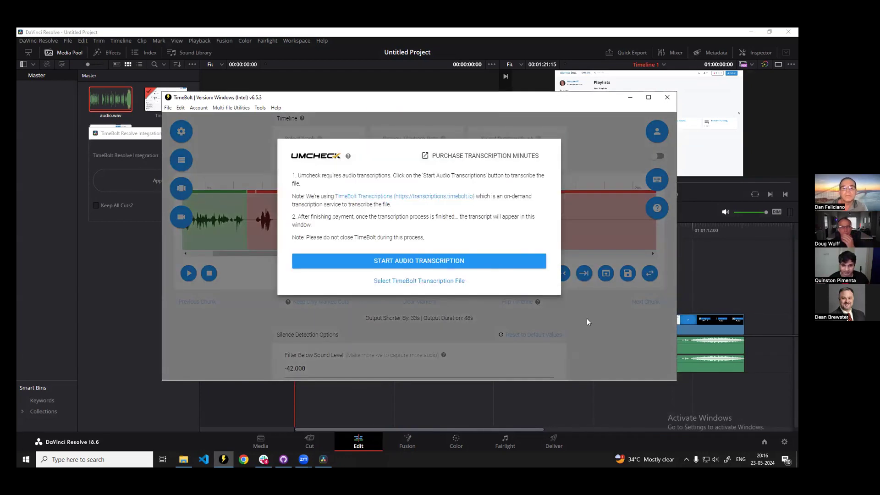
left_click(587, 318)
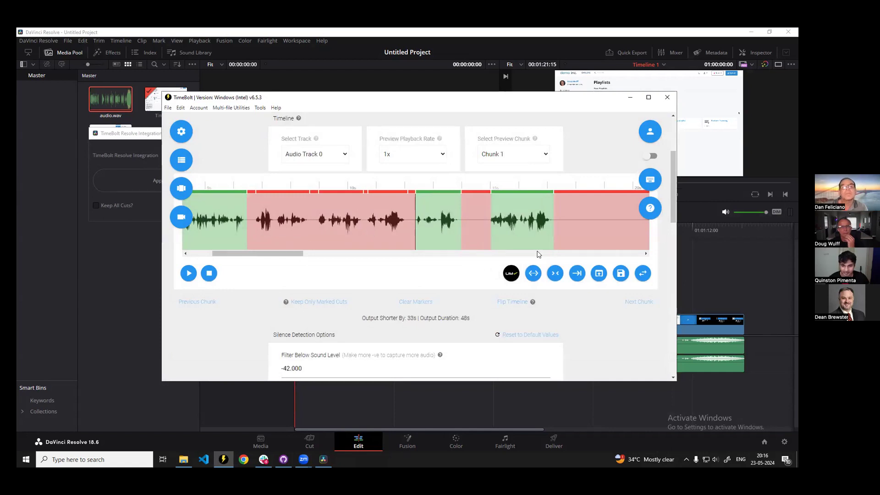
left_click(620, 273)
left_click(433, 280)
scroll(301, 328, "down", 5)
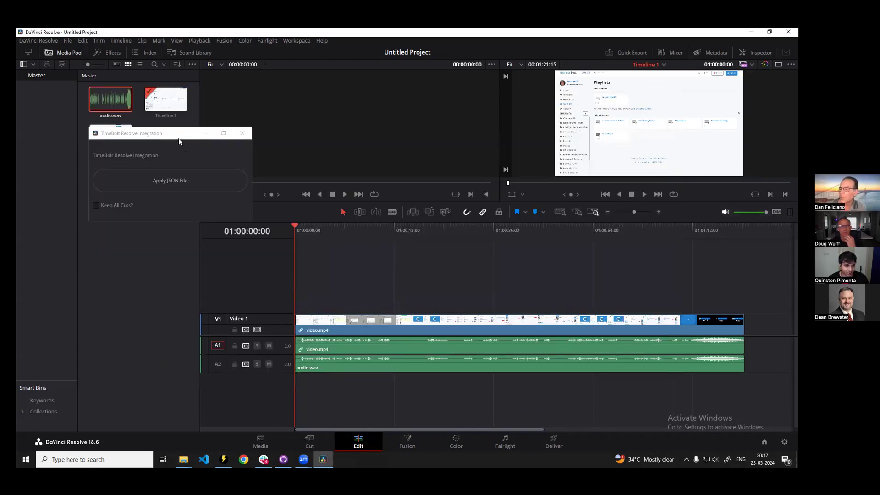
- Launch the TimeBolt Resolve Integration and apply the saved JSON cuts file to the current timeline
left_click(296, 40)
left_click(334, 255)
left_click_drag(137, 60, 305, 122)
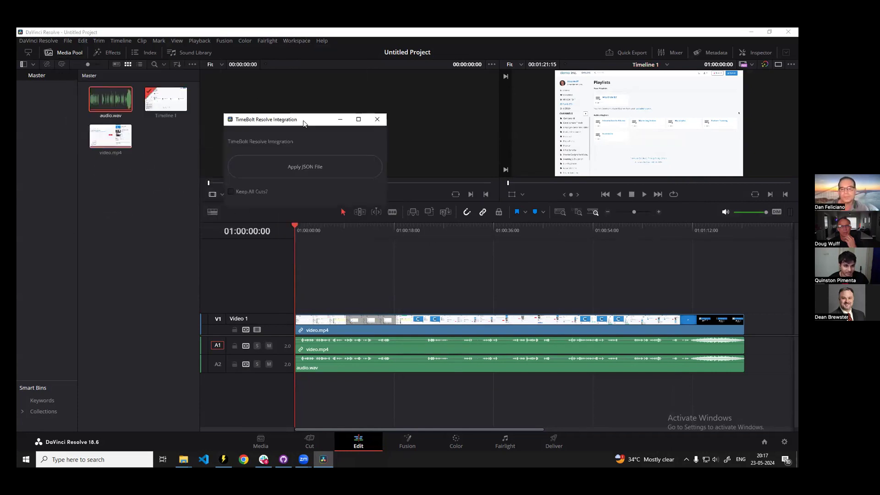
left_click(303, 169)
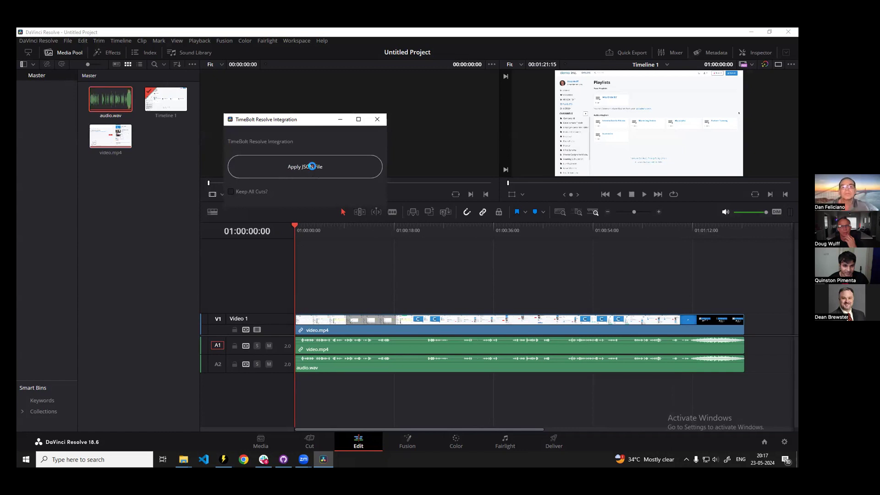
left_click(333, 192)
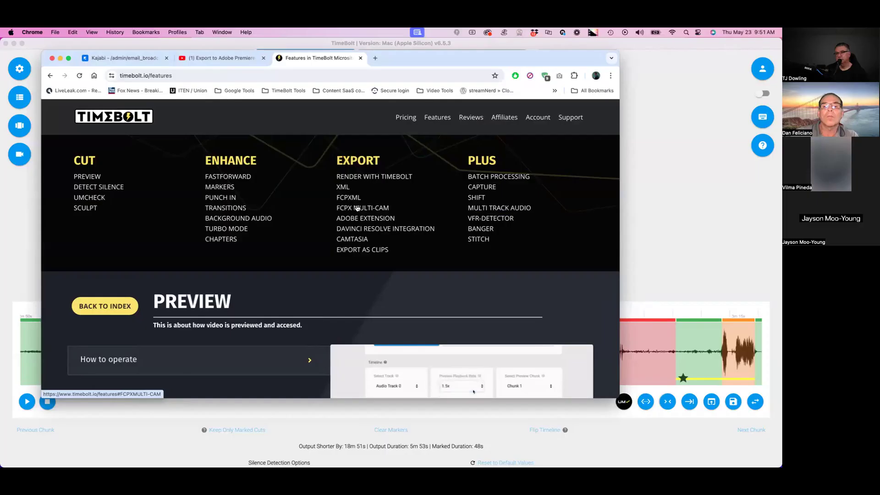
- Examine the FCPX Multi-Cam operating instructions on the TimeBolt features page
left_click(358, 207)
left_click(259, 175)
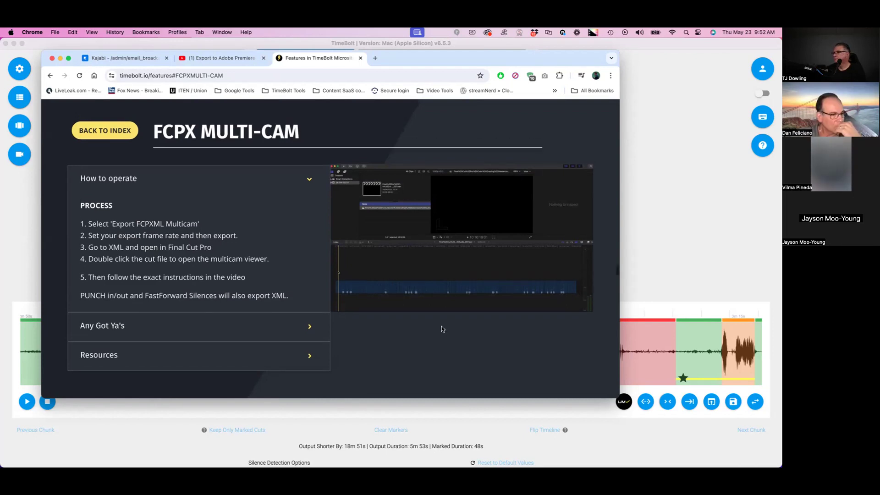
scroll(441, 326, "up", 4)
scroll(455, 259, "down", 5)
scroll(454, 259, "up", 3)
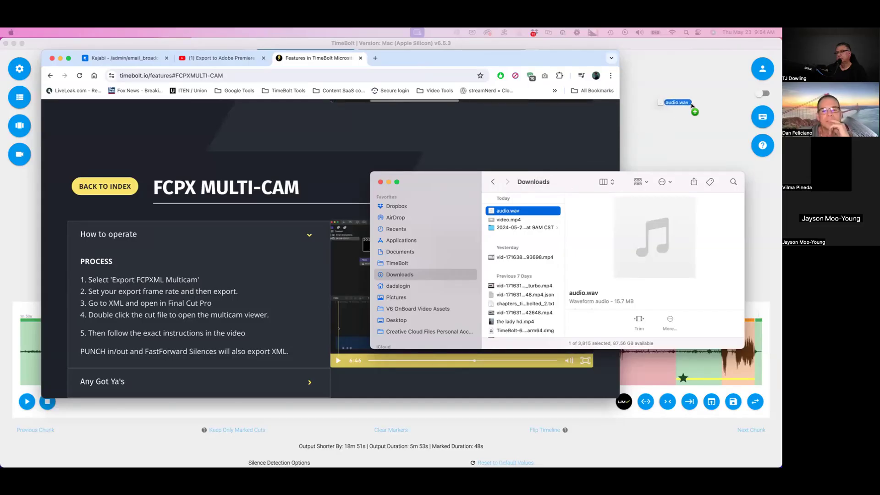
- Load audio.wav from Downloads into TimeBolt and detect silences, removing those longer than .5 seconds
left_click_drag(692, 106, 692, 106)
double_click(281, 377)
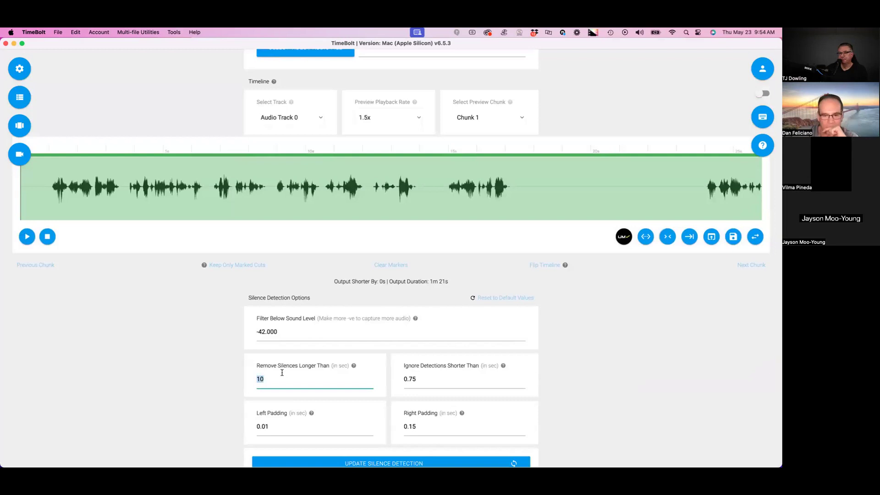
type(".5")
scroll(261, 426, "down", 3)
scroll(638, 295, "up", 5)
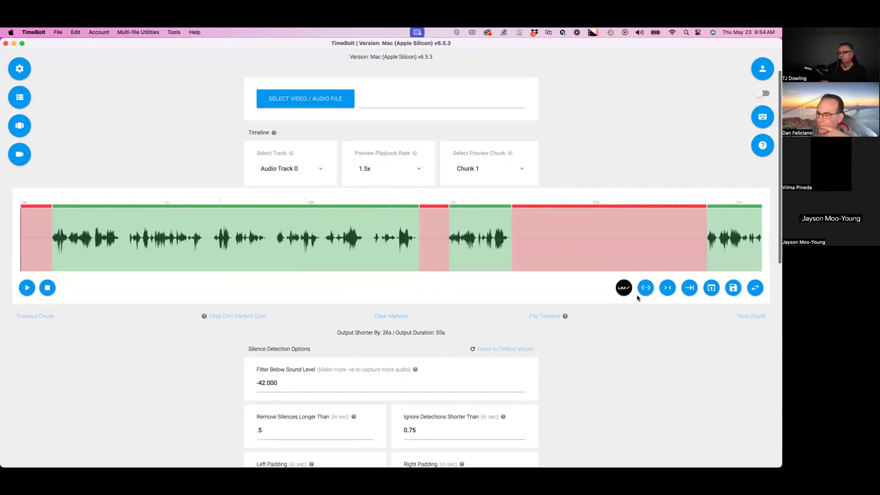
- Export the audio.wav cuts as JSON and as an FCPXML Multicam file at 30 frames per second
scroll(571, 331, "down", 5)
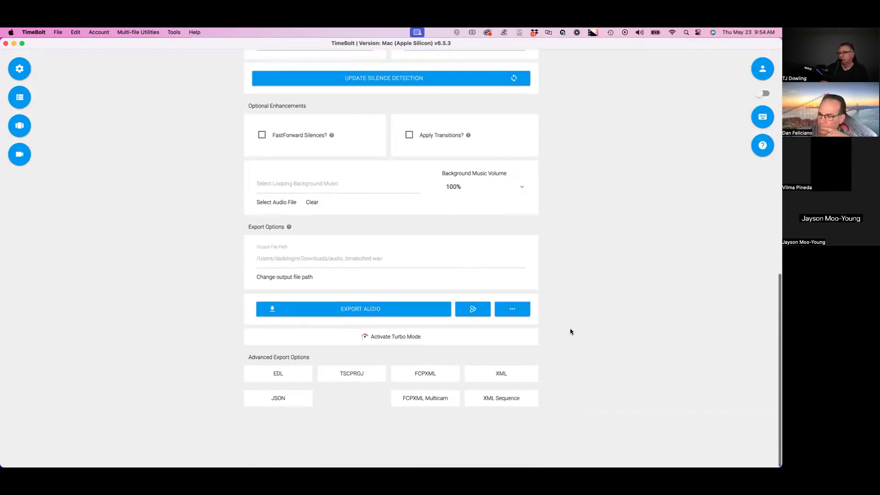
left_click(274, 399)
left_click(179, 258)
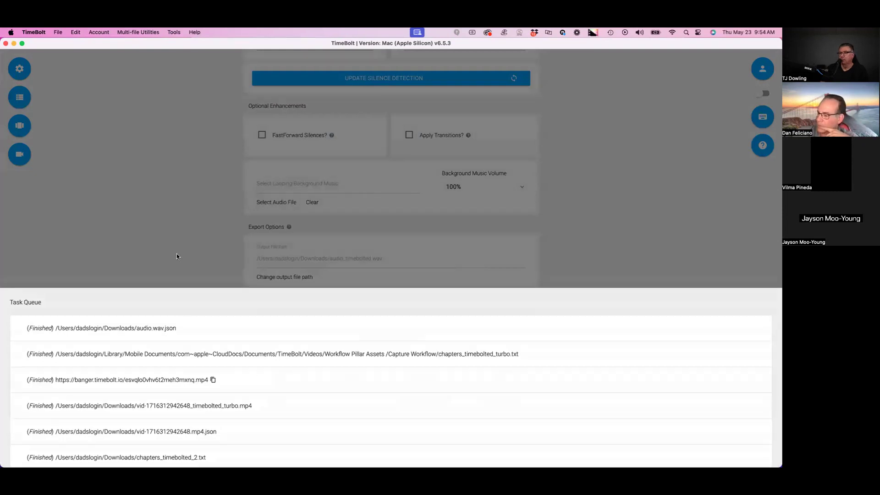
left_click(426, 398)
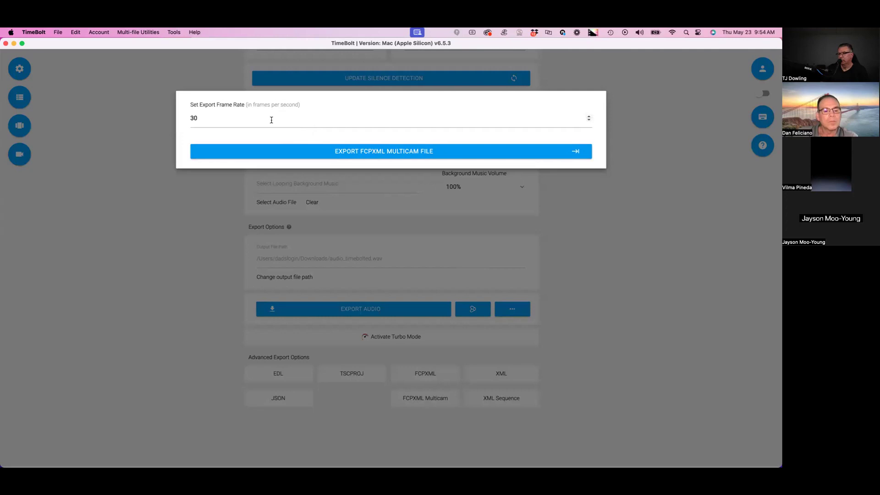
left_click(337, 151)
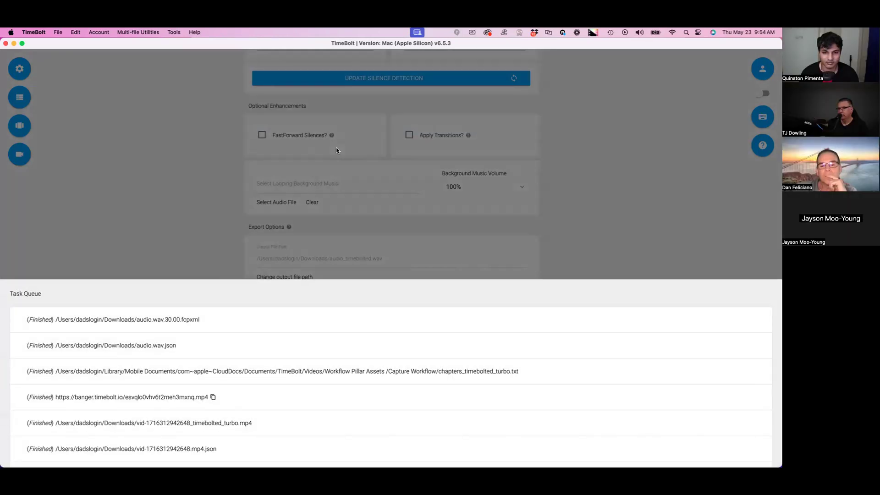
left_click(190, 245)
- Open audio.wav.30.00.fcpxml from the Downloads folder in Final Cut Pro
key("ctrl+Down")
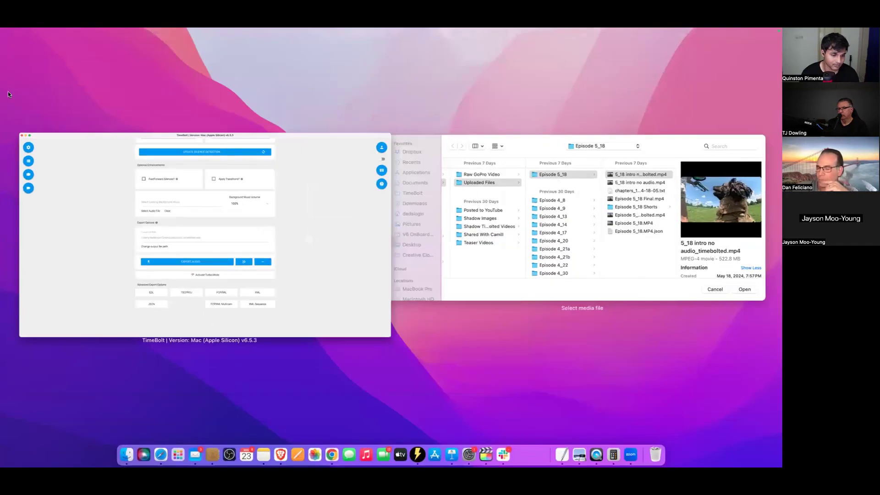
left_click(8, 94)
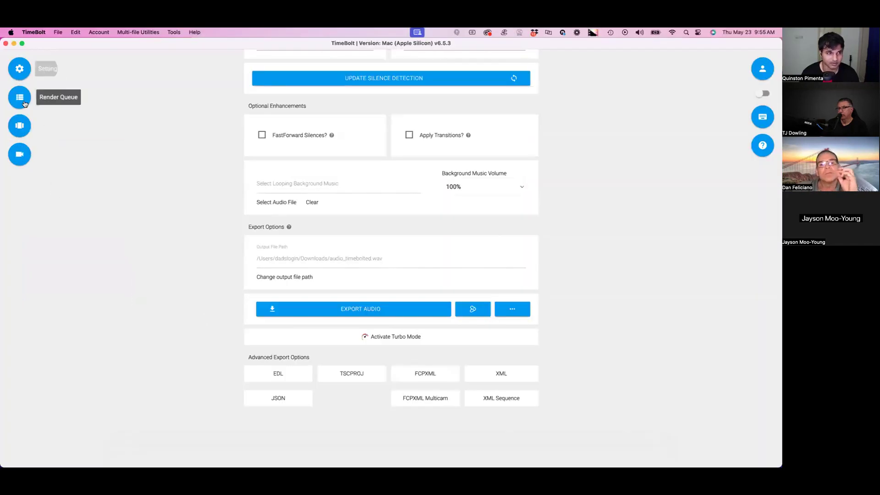
key("super+Tab")
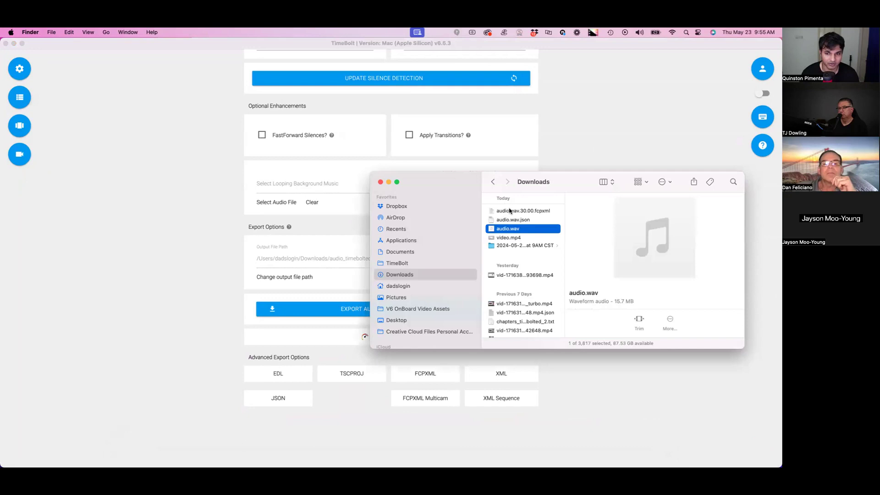
left_click(508, 210)
right_click(508, 209)
mouse_move(528, 223)
left_click(657, 262)
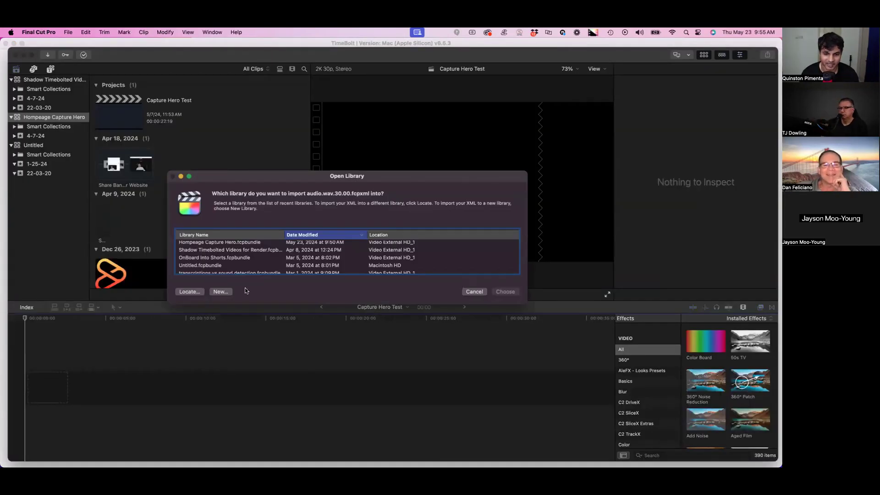
- Import the XML into a new library named test for zoom and open the imported audio.wav project
left_click(220, 291)
key("Return")
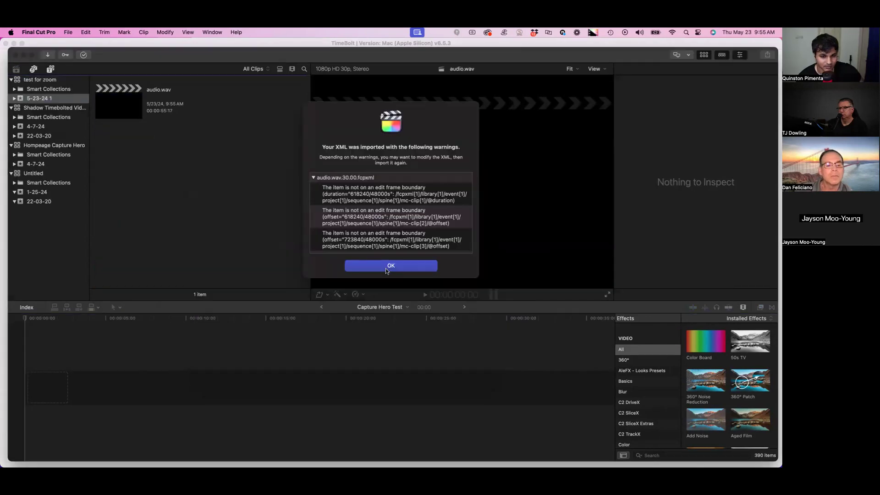
left_click(390, 265)
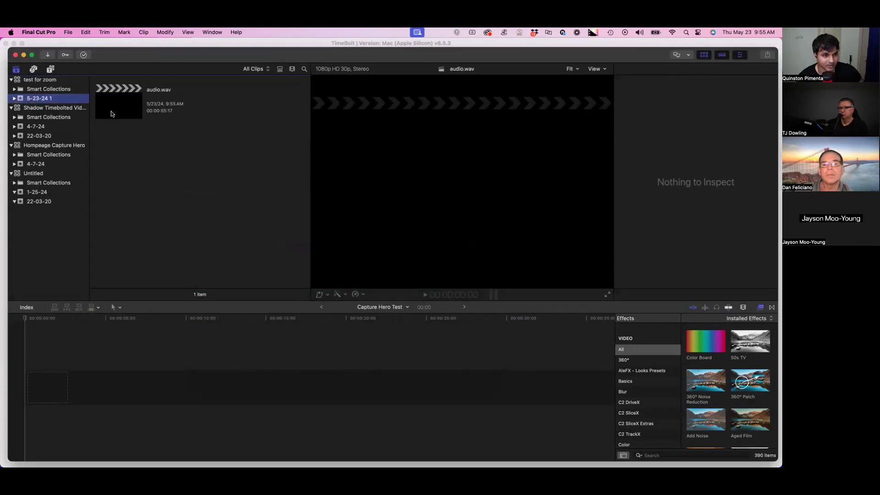
double_click(111, 113)
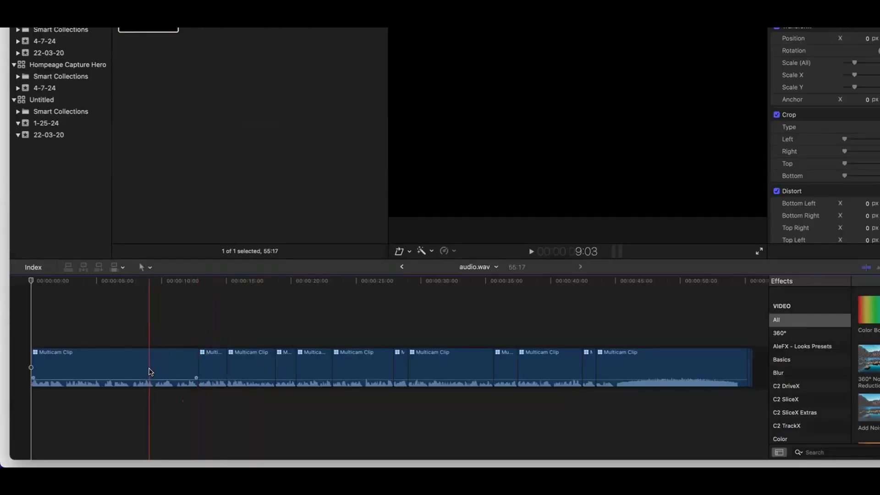
- Open the first multicam clip of the audio.wav timeline for angle editing and add a new angle
left_click(39, 426)
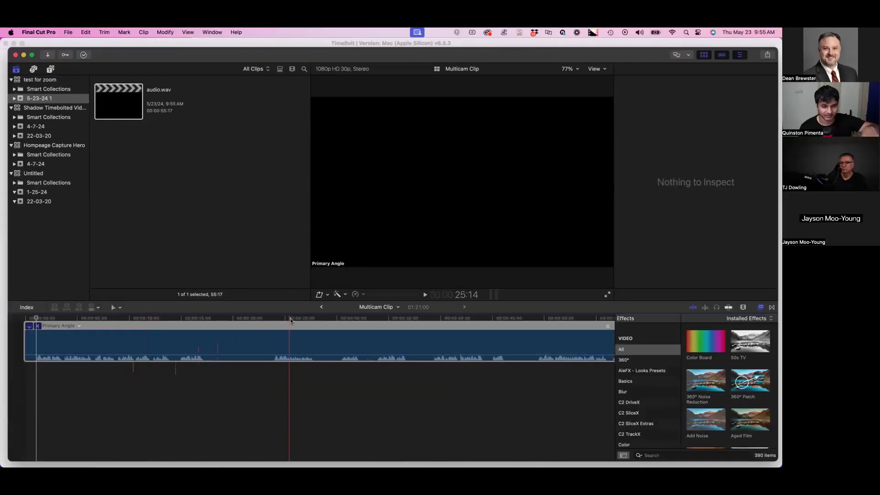
left_click(401, 266)
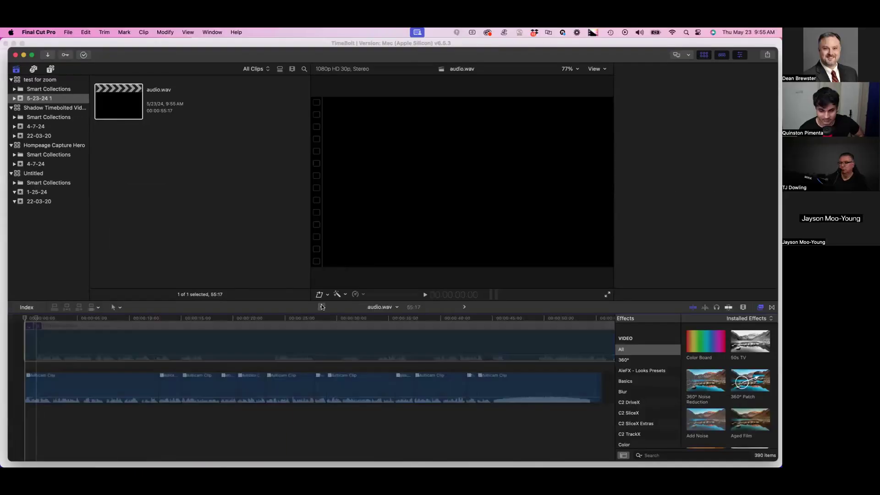
double_click(91, 387)
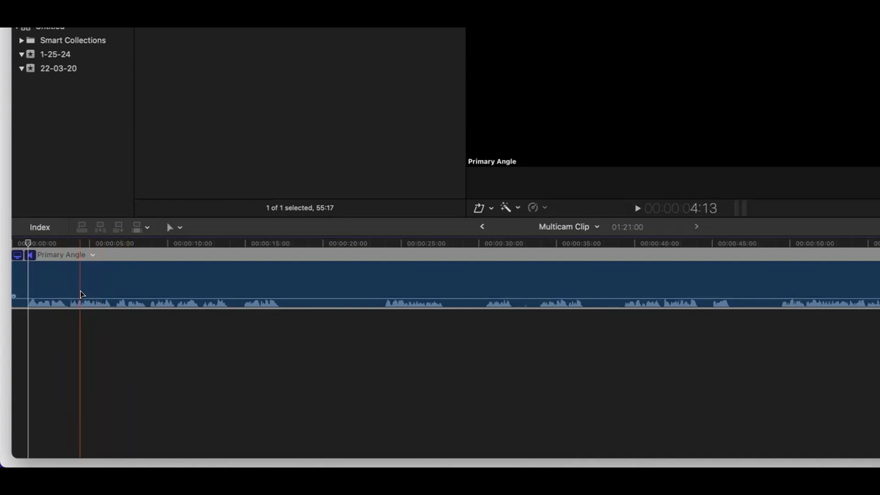
left_click(93, 256)
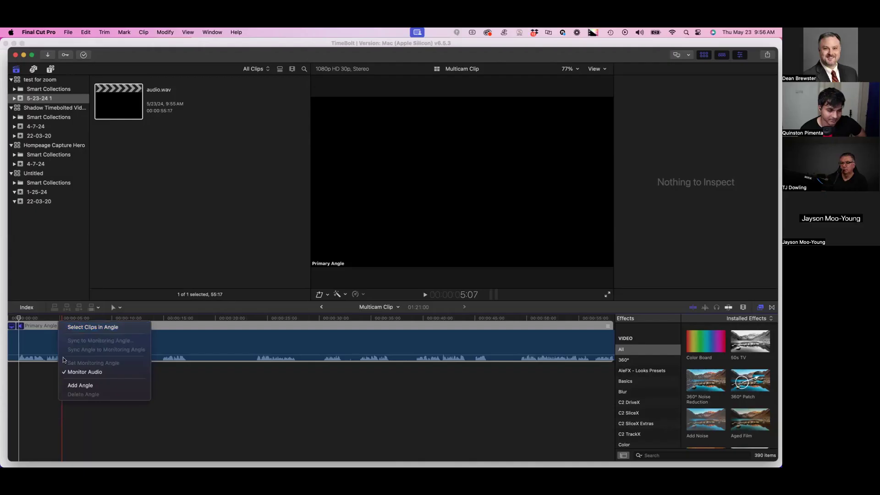
left_click(85, 386)
left_click(61, 369)
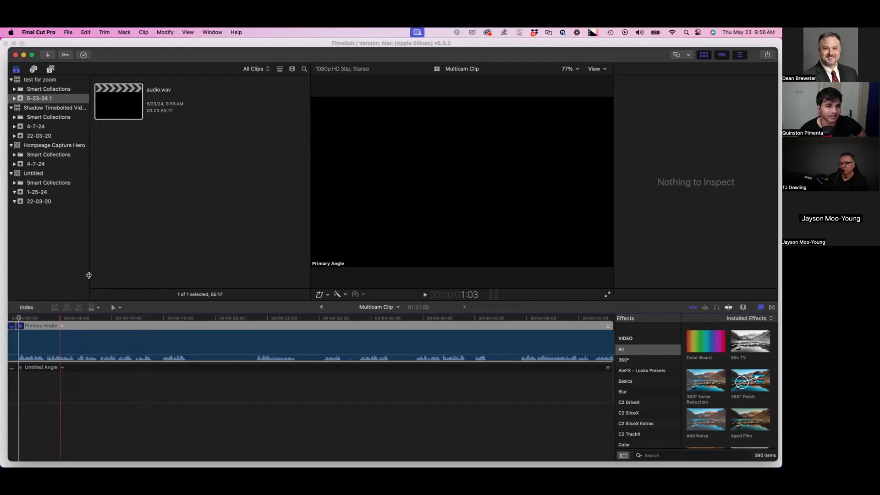
- Place video.mp4 from Downloads at the start of the empty Untitled Angle
key("ctrl+Up")
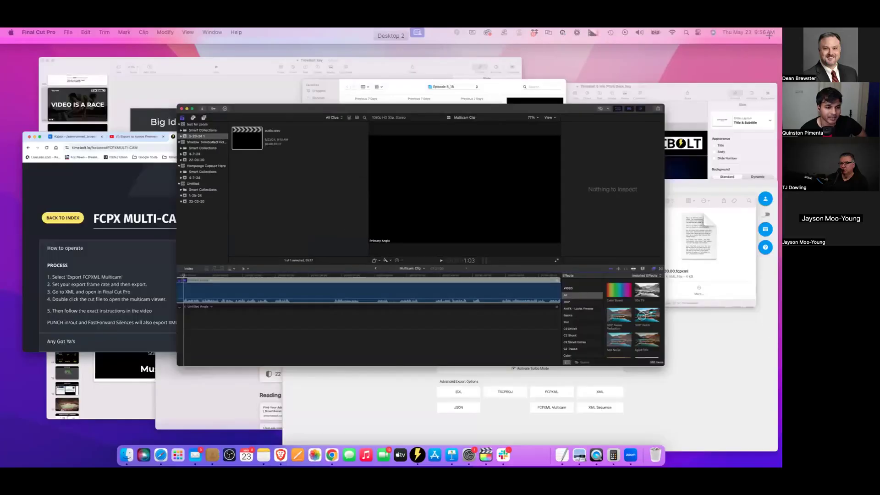
left_click(535, 243)
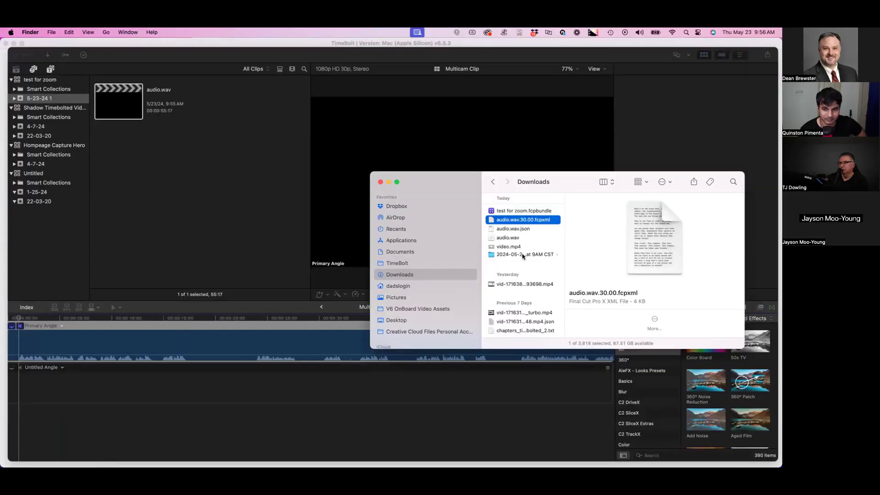
left_click_drag(523, 246, 16, 378)
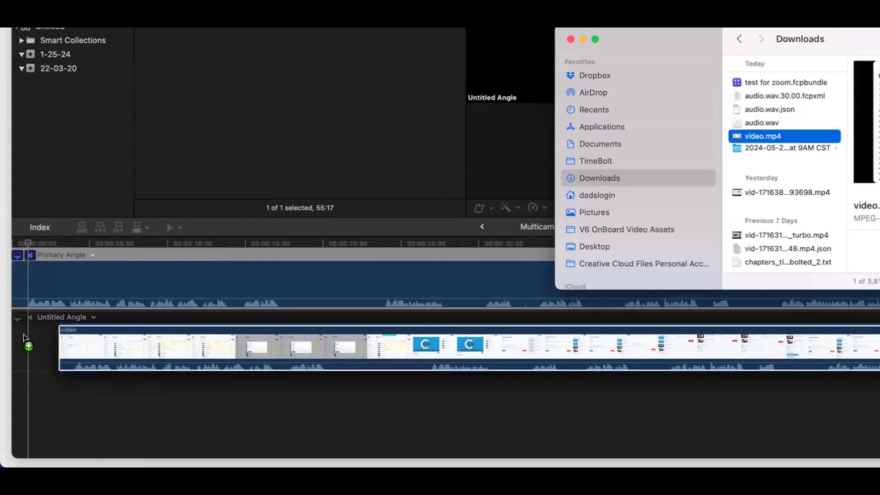
left_click_drag(23, 334, 23, 335)
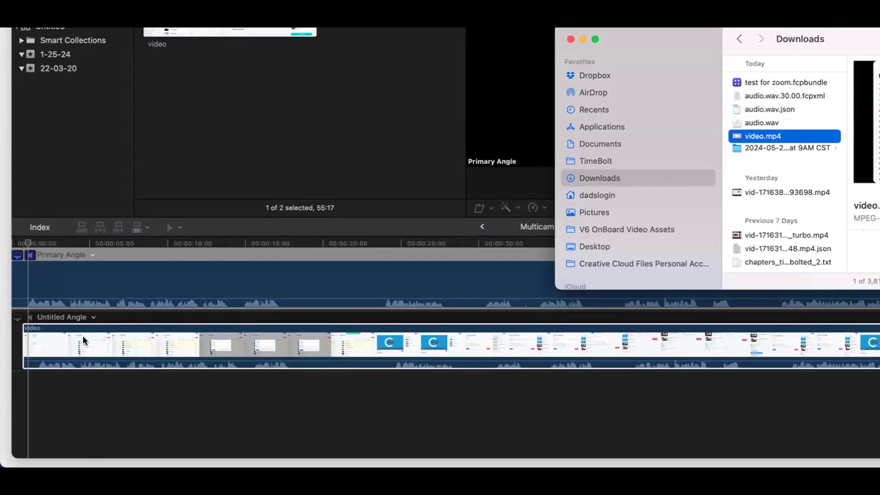
- Sync the selected video clip in the Untitled Angle to the monitoring angle
left_click(94, 316)
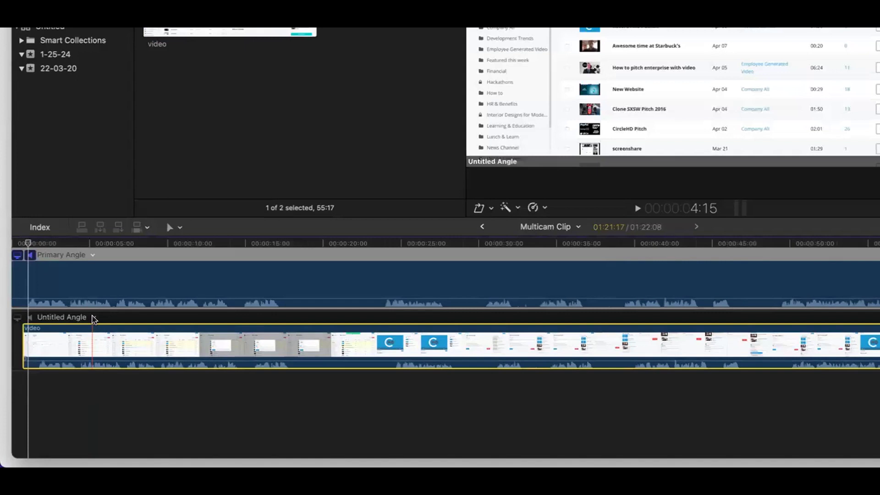
right_click(94, 316)
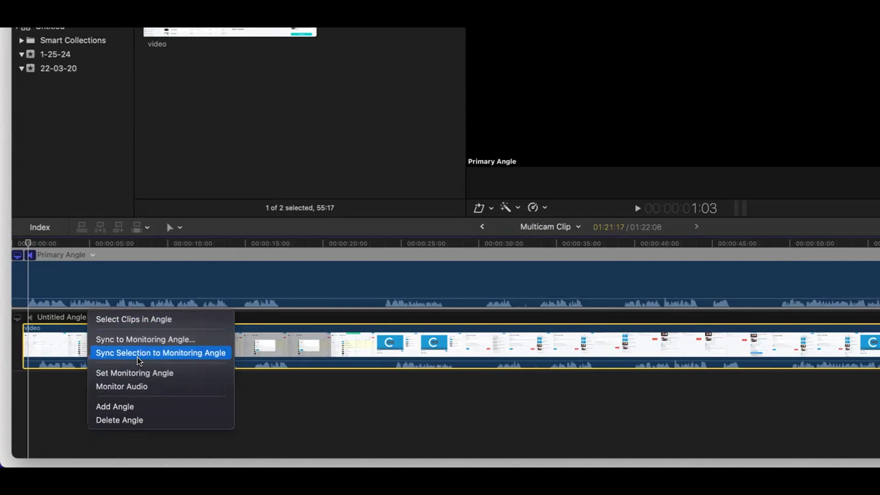
left_click(138, 358)
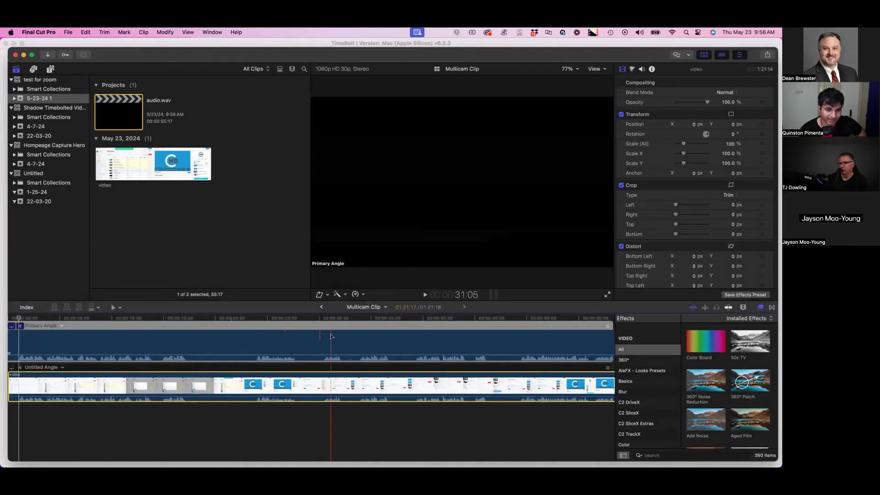
- Reopen the multicam clip from the project, add a third angle, and make the video angle the monitoring angle
left_click(320, 306)
double_click(117, 387)
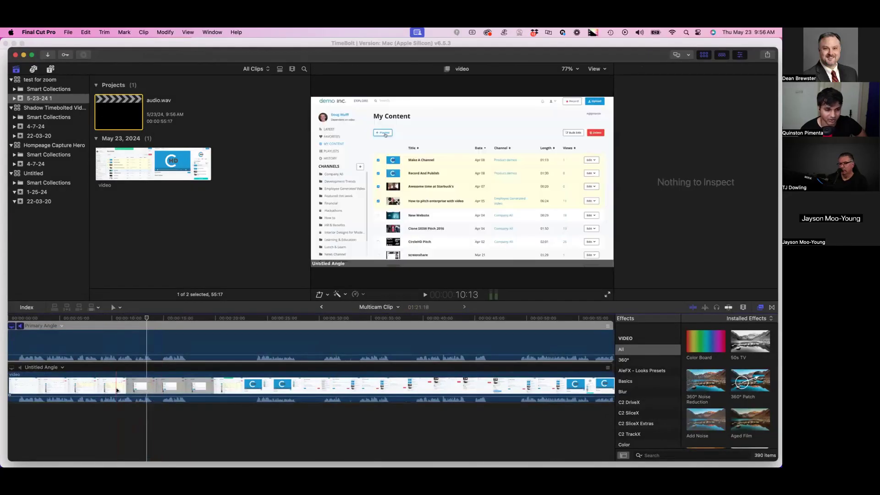
left_click(116, 390)
right_click(63, 367)
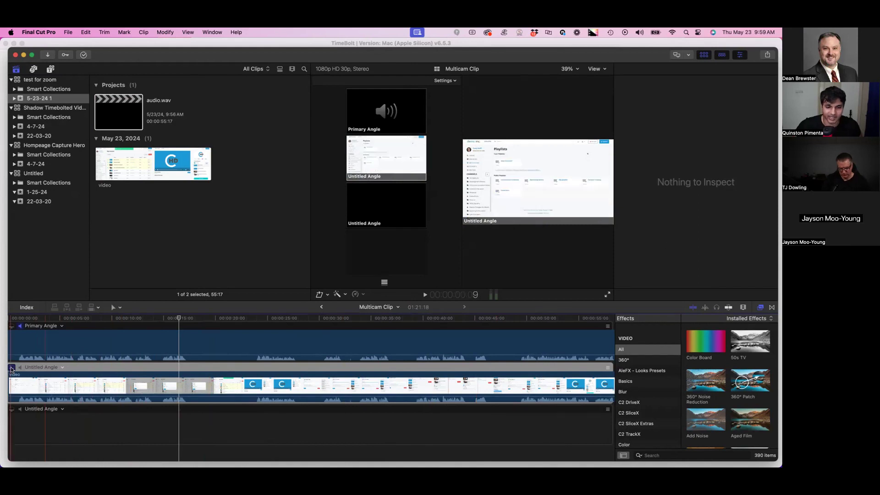
left_click(12, 368)
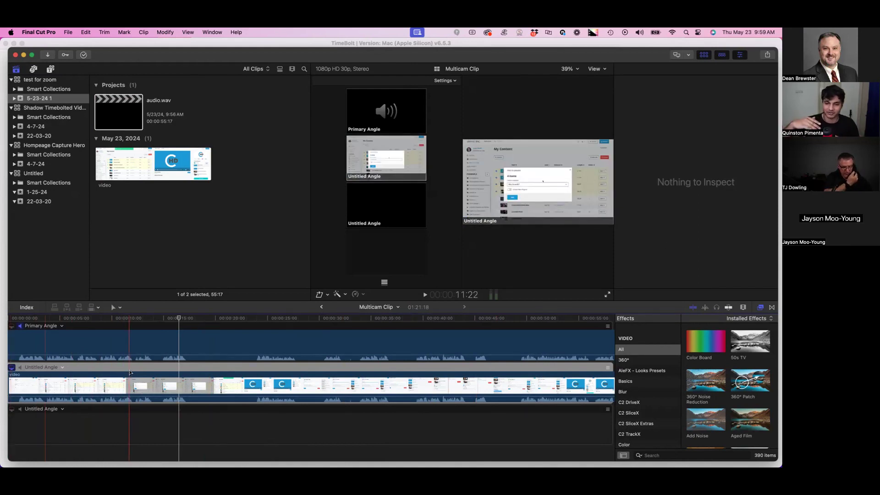
- Move the audio clip from the Primary Angle into the empty third angle
left_click(61, 325)
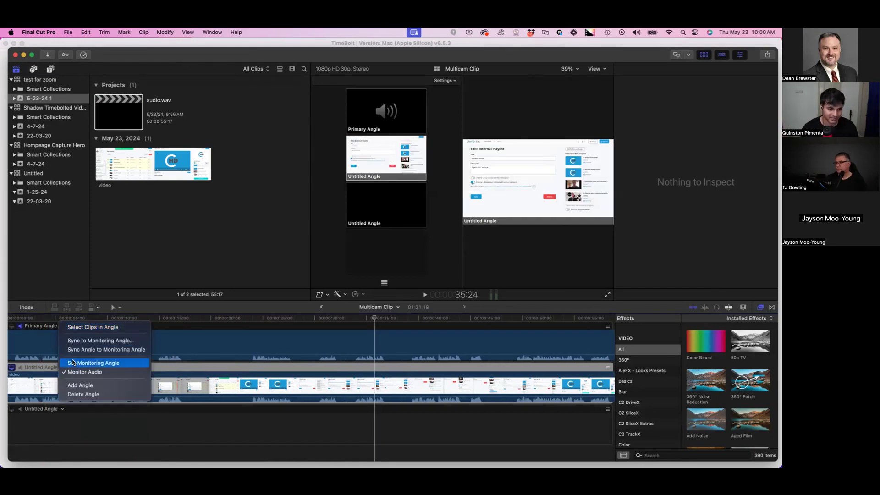
left_click(40, 384)
left_click_drag(46, 348, 62, 435)
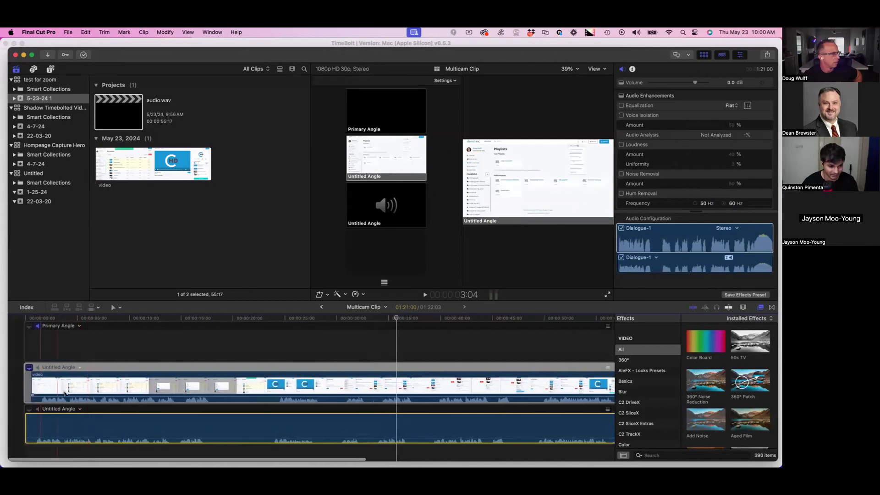
- Move the video clip into the Primary Angle and the audio clip into the middle Untitled Angle, and play the result briefly
left_click_drag(78, 385, 71, 344)
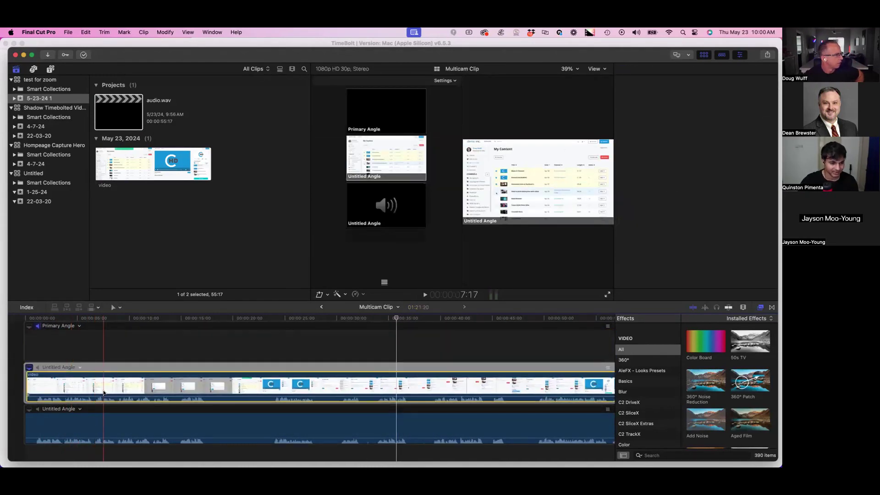
left_click_drag(113, 424, 115, 387)
left_click(89, 431)
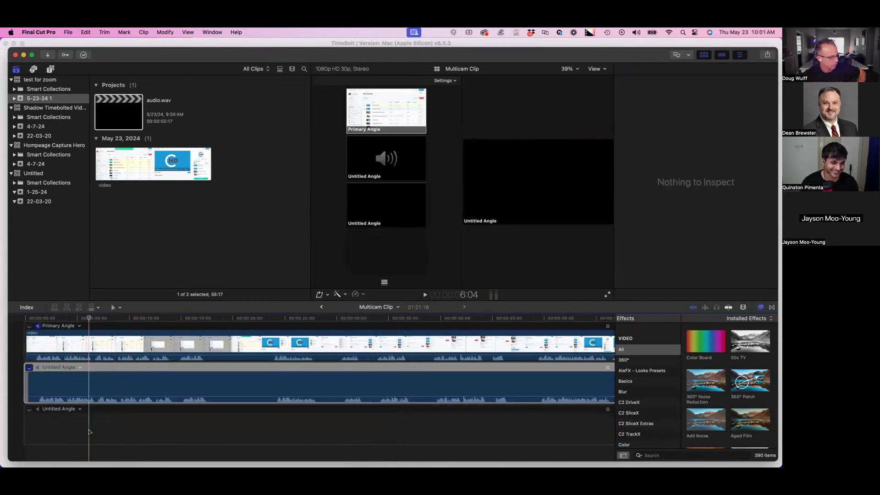
key("space")
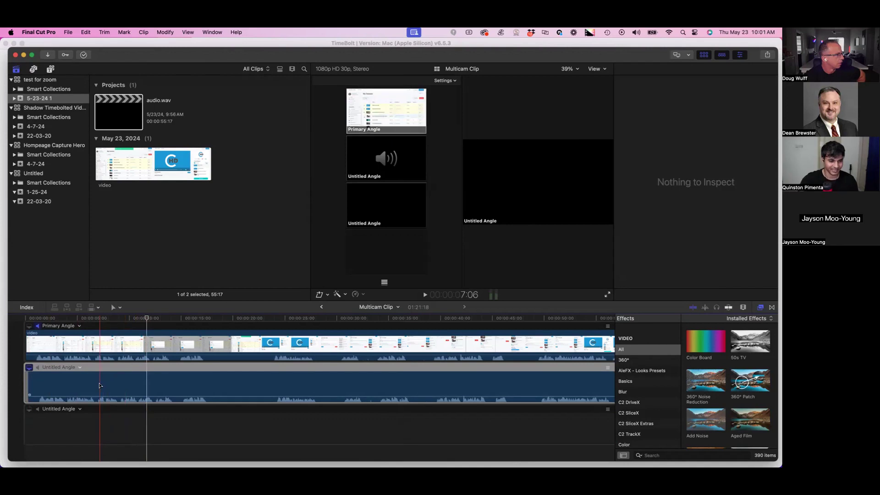
- Delete the empty third angle from the multicam clip and return to the audio.wav project timeline
right_click(79, 405)
right_click(79, 386)
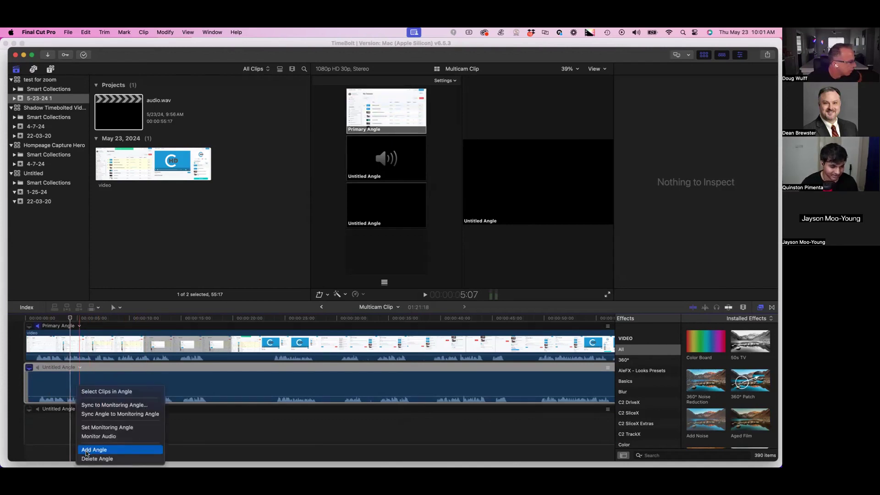
left_click(98, 458)
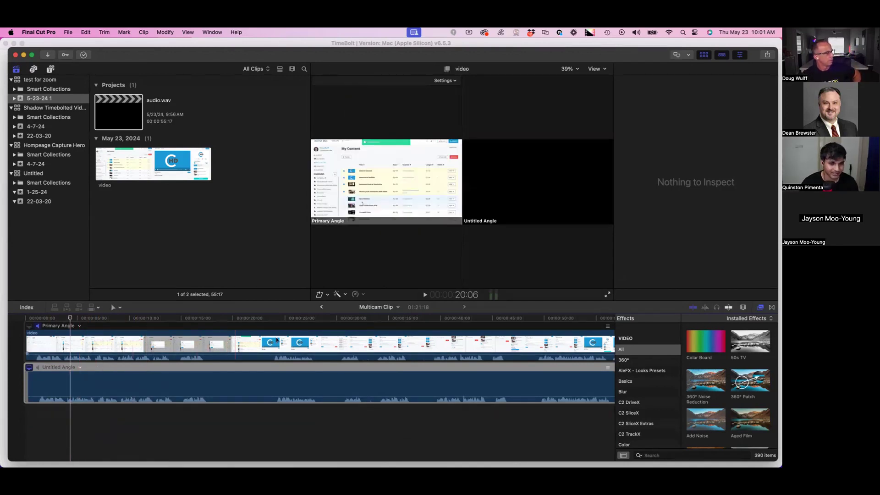
key("super+bracketleft")
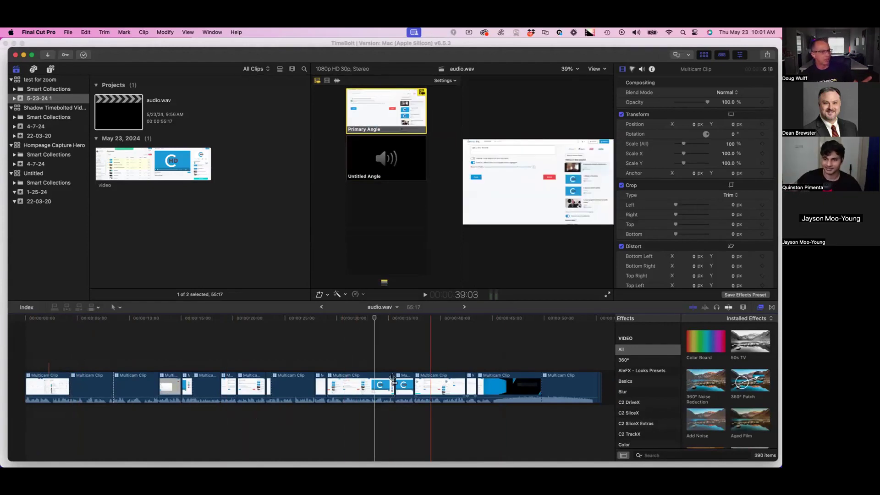